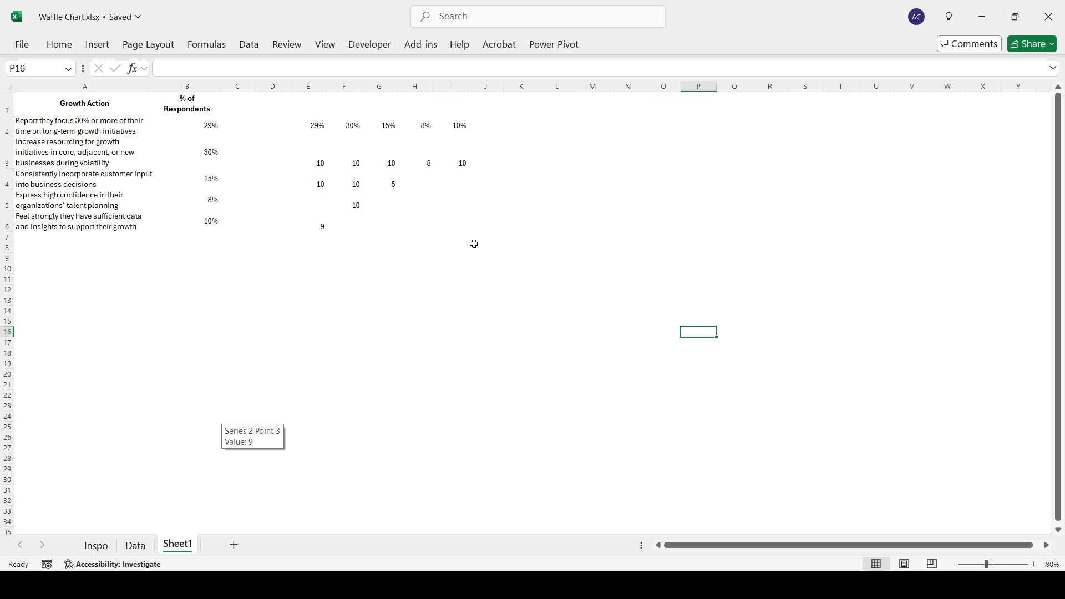
# Step: Move the value 9 from cell E6 up to the empty cell E5
pyautogui.click(314, 203)
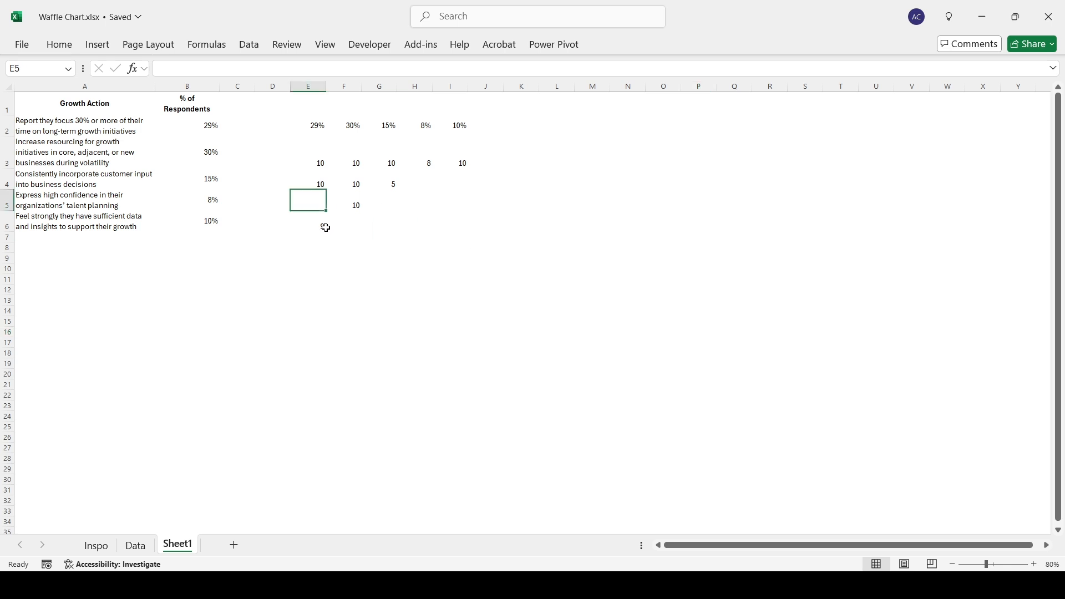
pyautogui.click(326, 228)
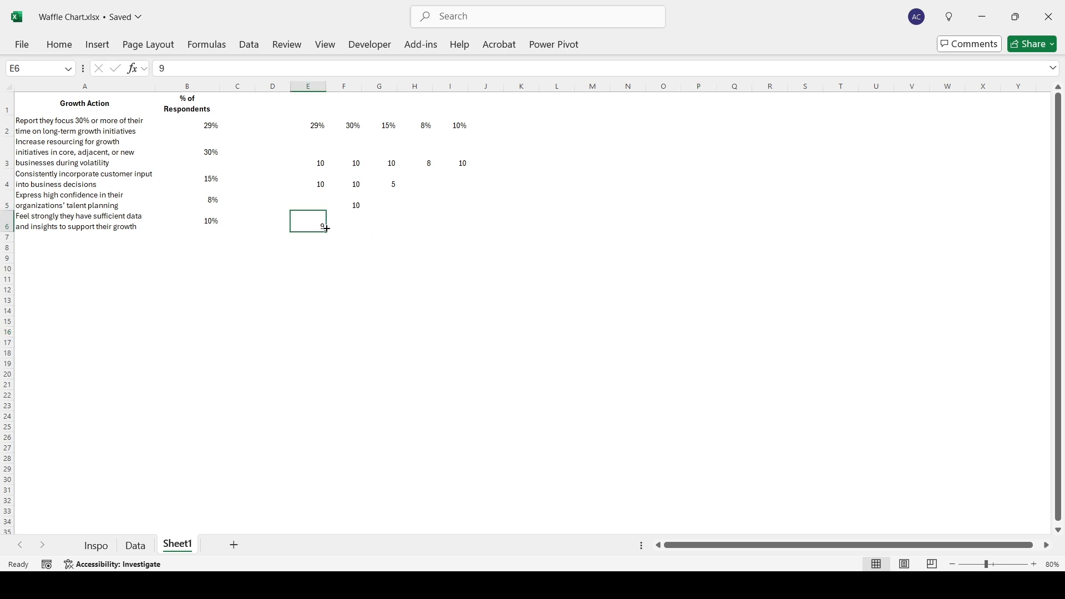
pyautogui.click(318, 200)
pyautogui.write('9')
pyautogui.press('Return')
# Step: Enter the formula =SEQUENCE(1,10,10,0) in cell F7 to fill ten columns with tens
pyautogui.click(336, 239)
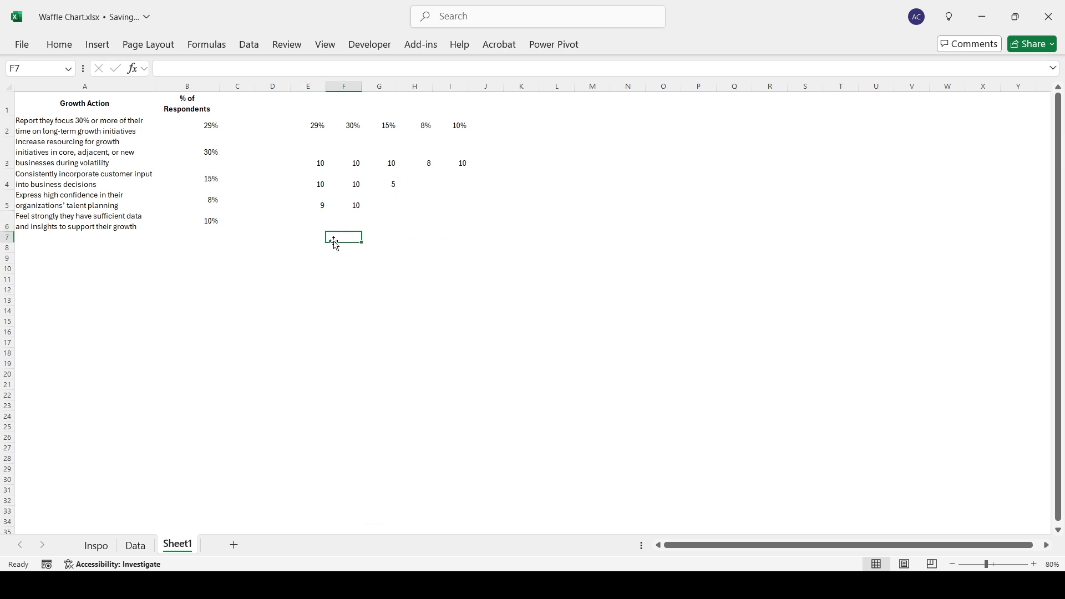
pyautogui.write('=')
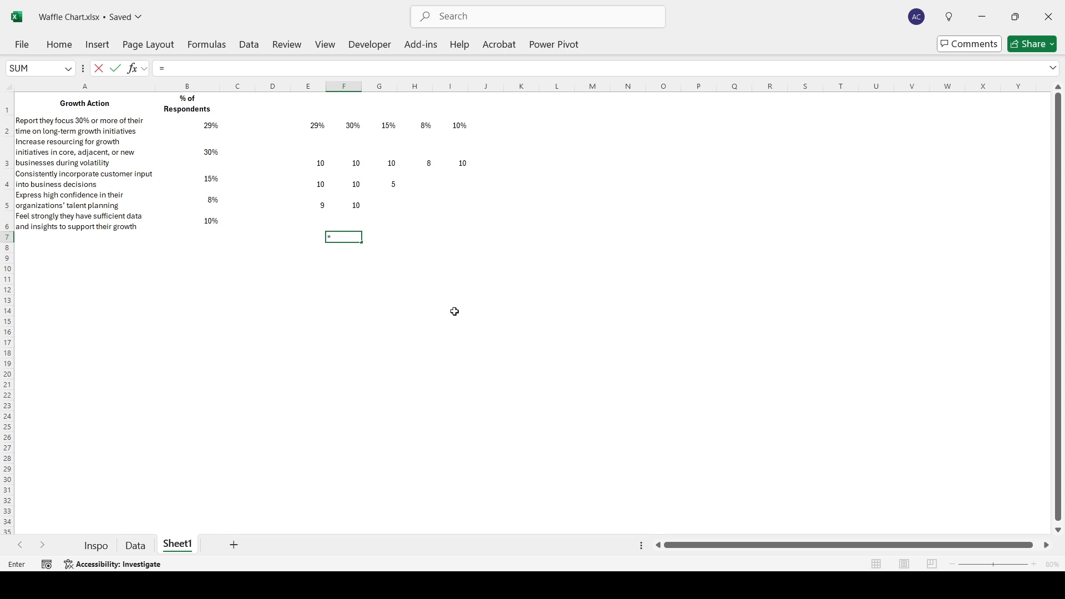
pyautogui.write('seque')
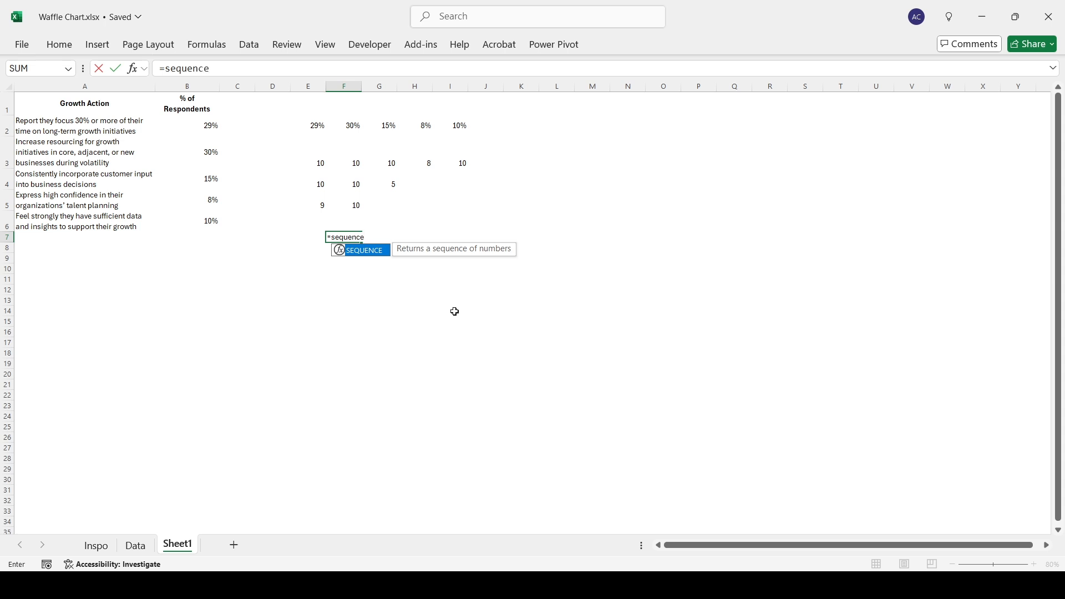
pyautogui.write('nce')
pyautogui.press('Tab')
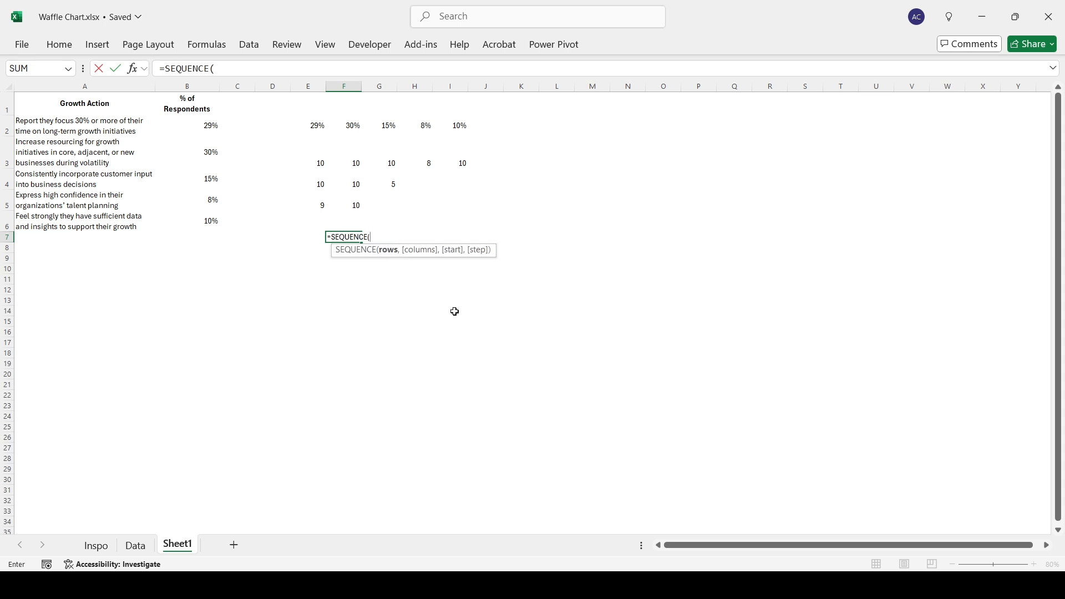
pyautogui.write('1,10')
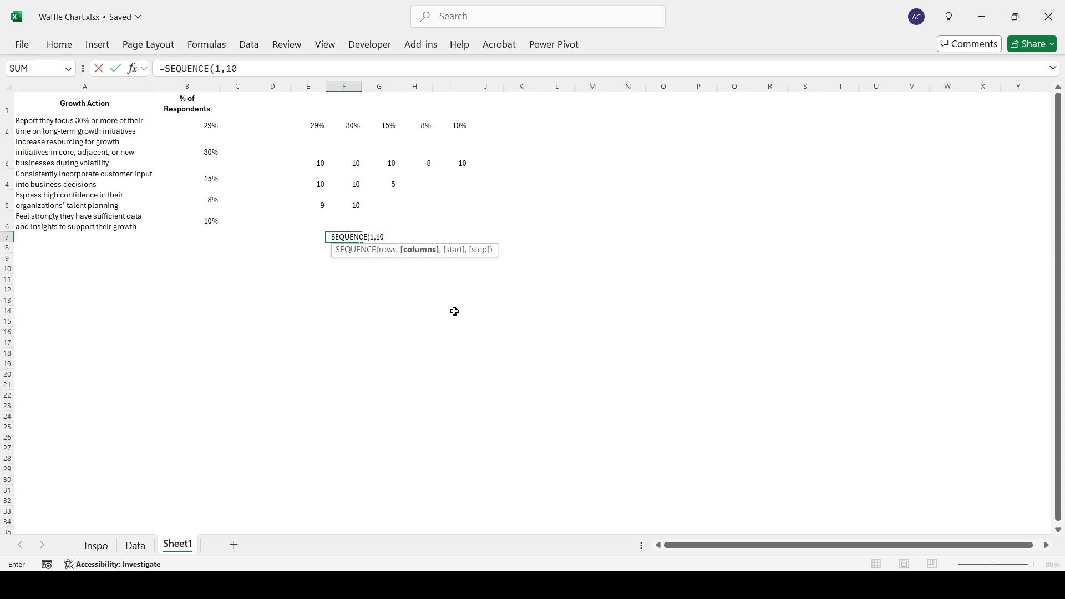
pyautogui.write(',10,0)')
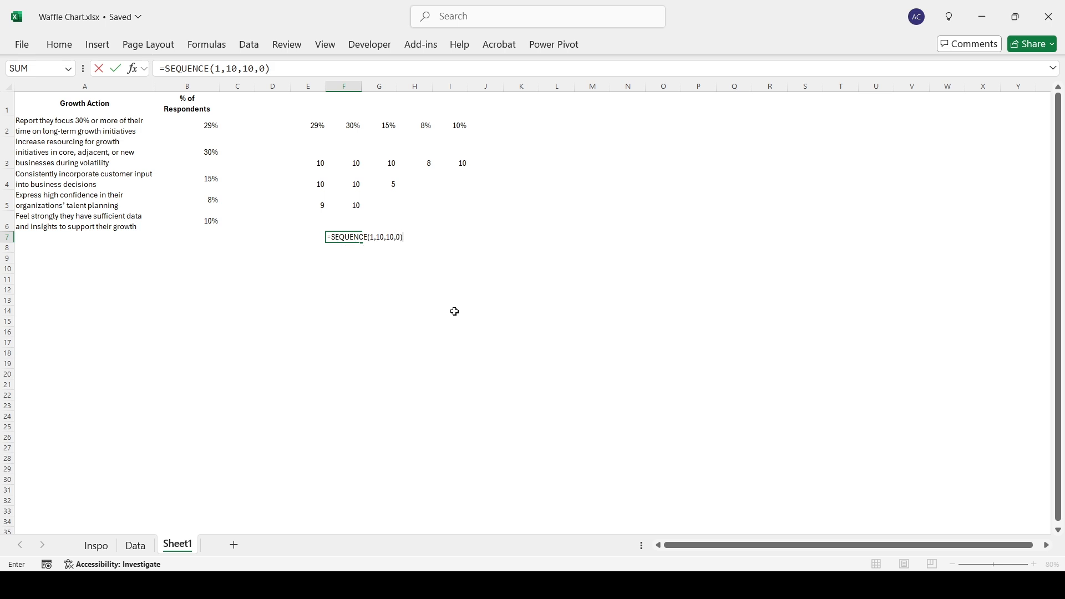
pyautogui.press('Return')
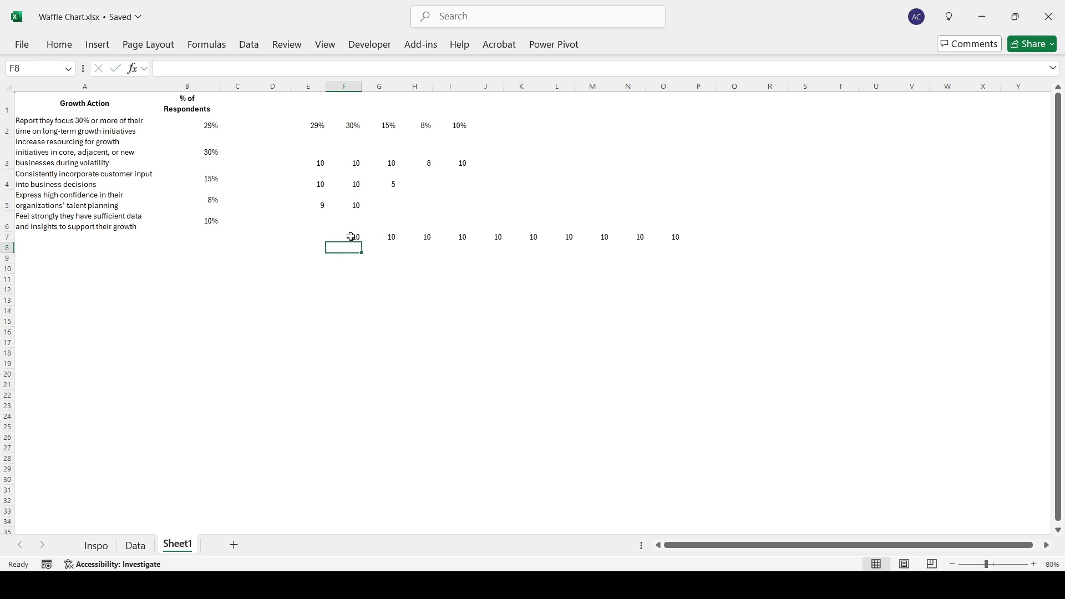
# Step: Insert a 2-D clustered bar chart from the row of tens in F7:O7
pyautogui.moveTo(352, 238); pyautogui.dragTo(674, 237)
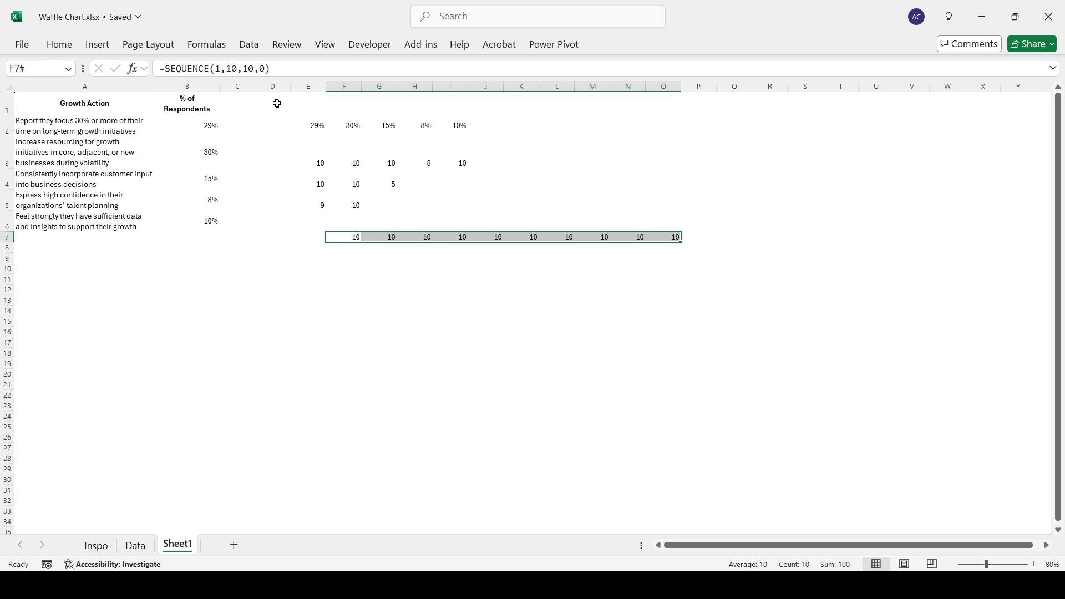
pyautogui.click(105, 49)
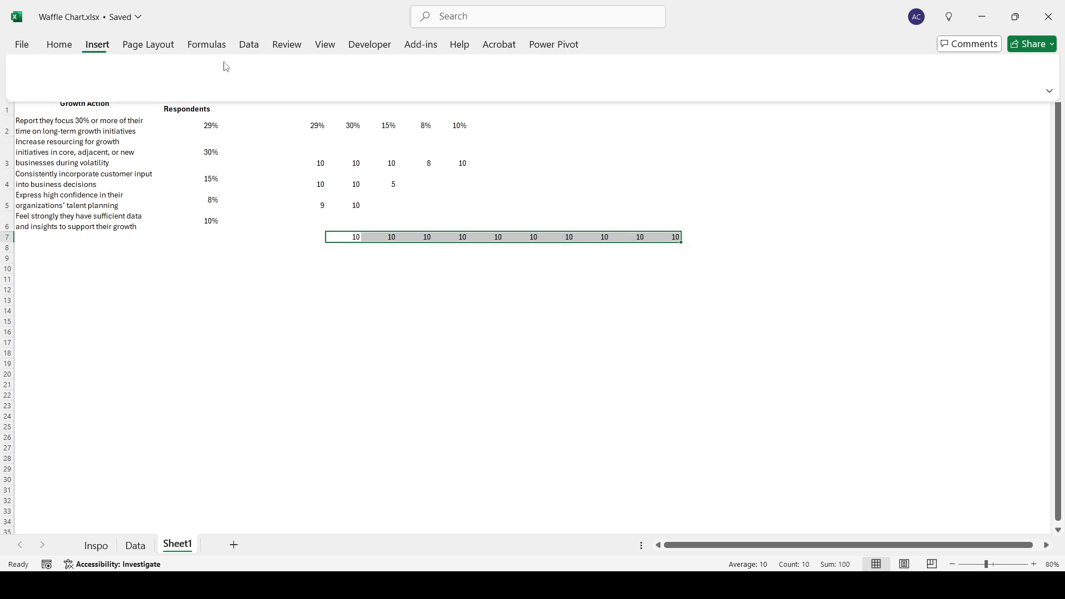
pyautogui.click(460, 69)
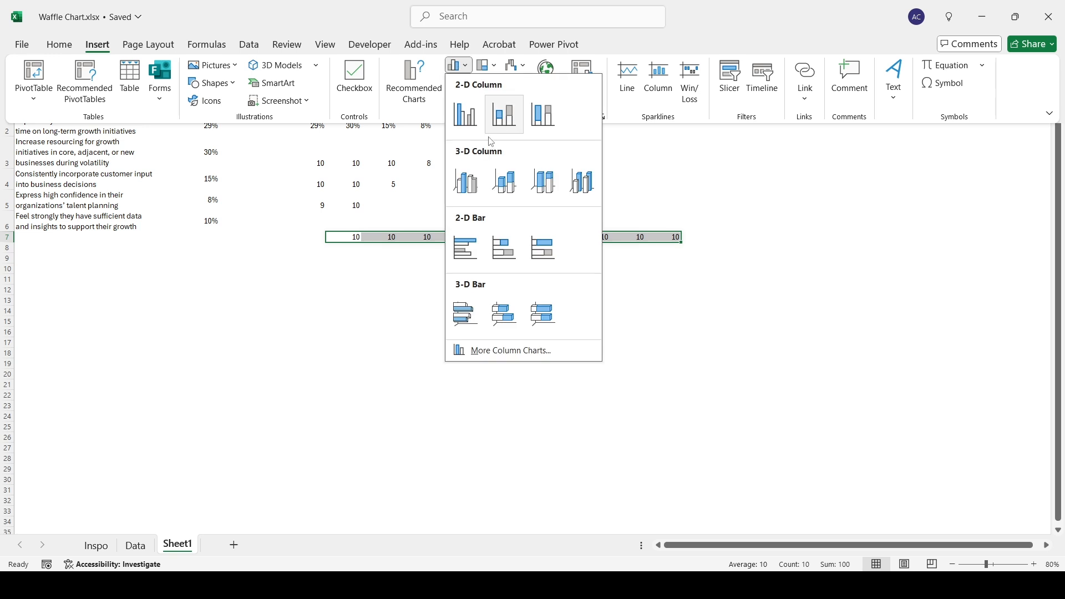
pyautogui.click(466, 244)
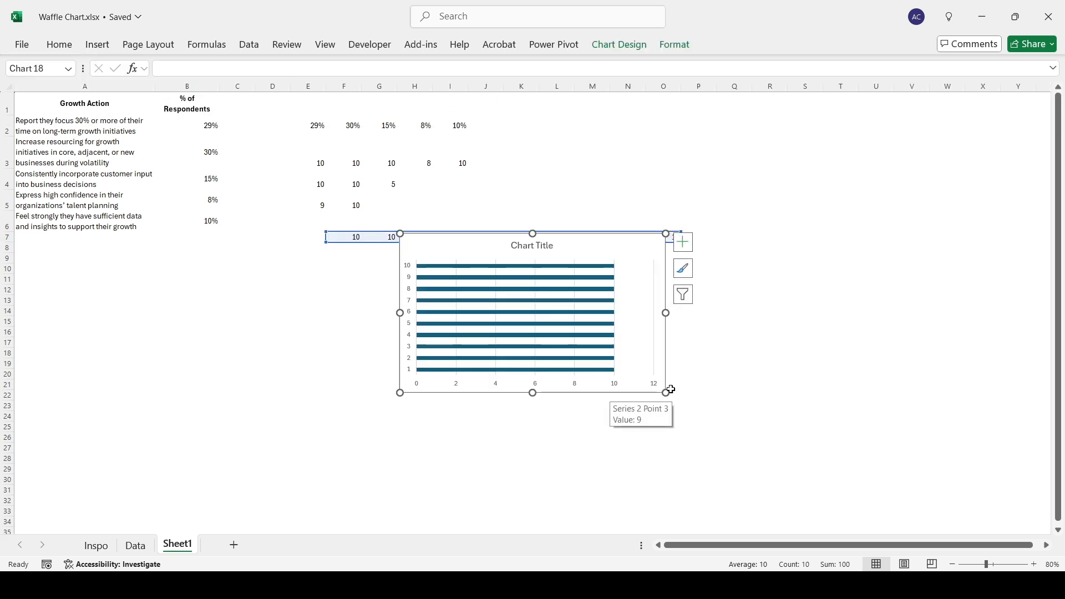
# Step: Remove the title, the gridlines and the vertical category axis from the bar chart
pyautogui.click(548, 247)
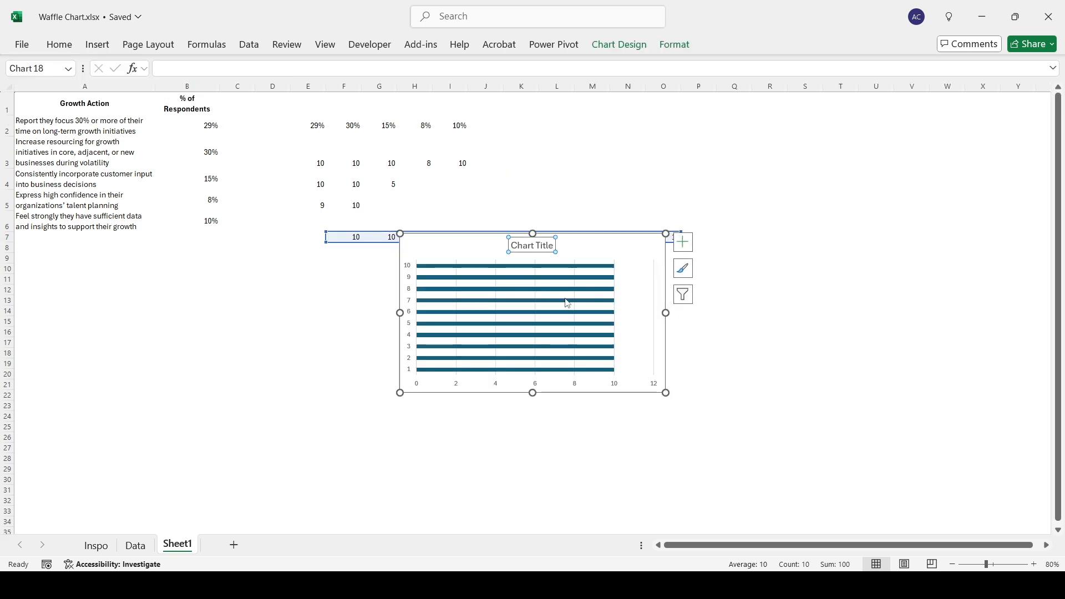
pyautogui.press('Delete')
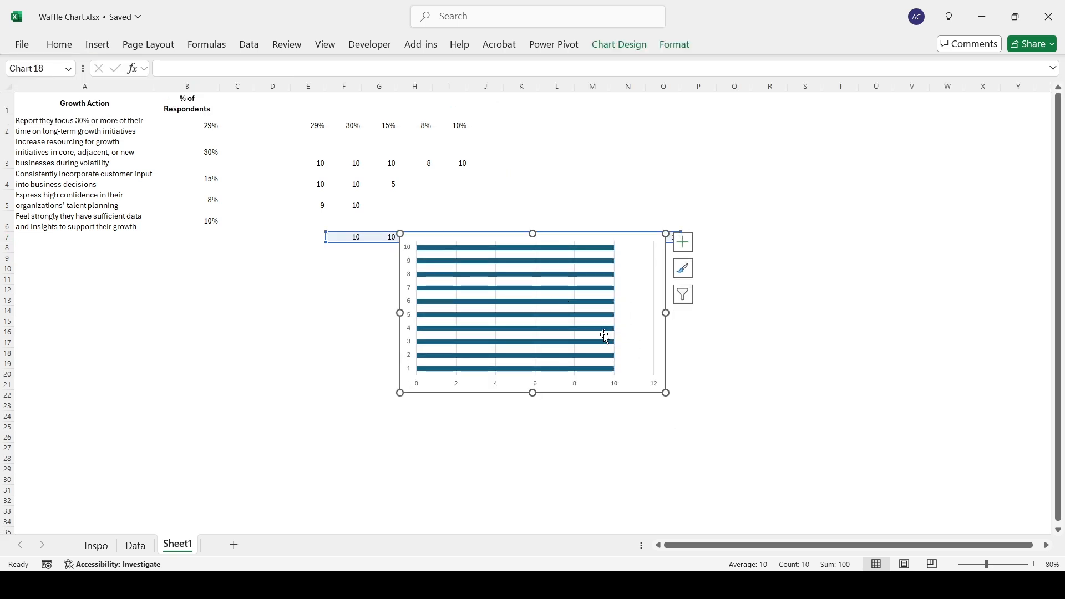
pyautogui.click(537, 367)
pyautogui.press('Delete')
pyautogui.click(409, 289)
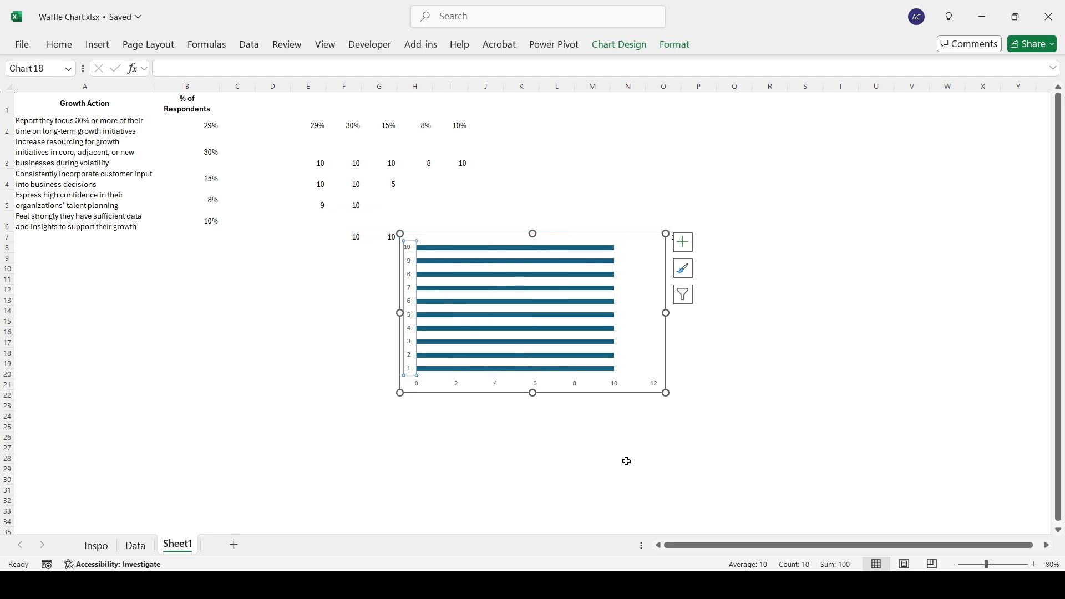
pyautogui.press('Delete')
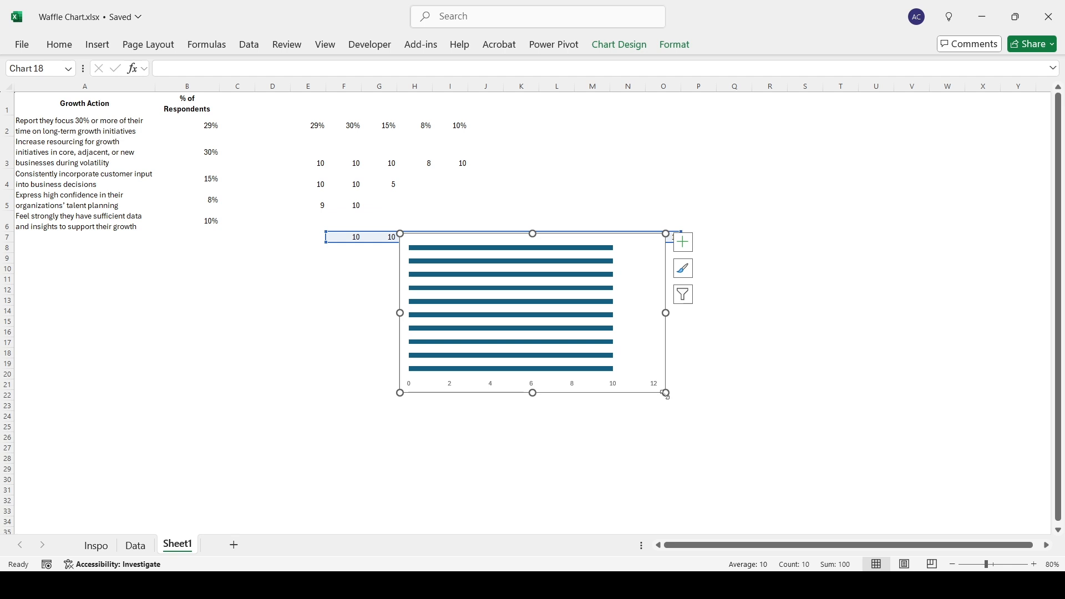
# Step: Make the chart taller and set the bar series' gap width to 0%
pyautogui.moveTo(666, 393); pyautogui.dragTo(670, 433)
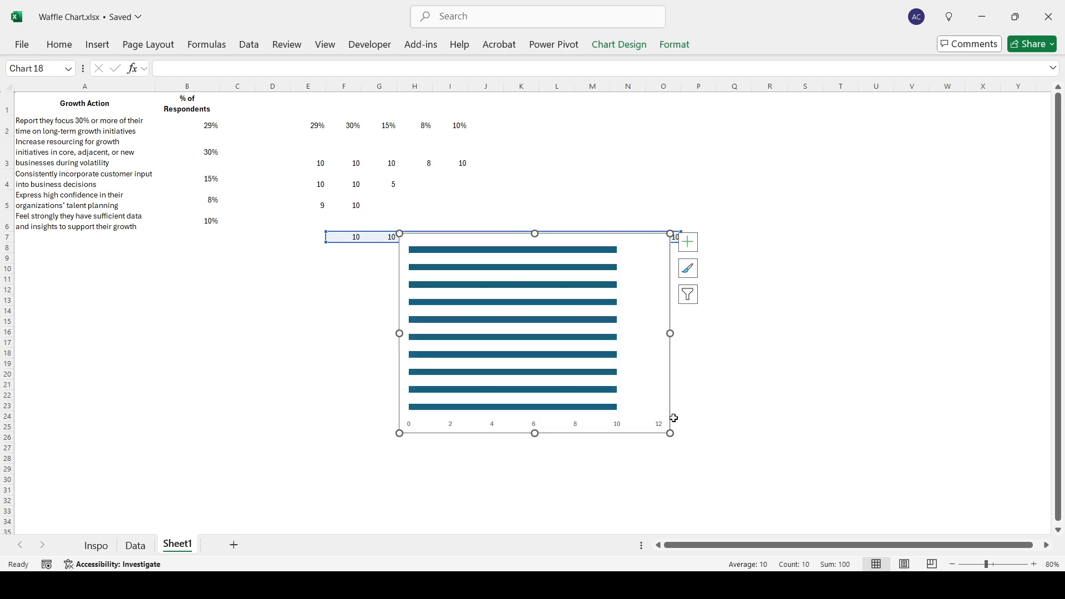
pyautogui.click(585, 355)
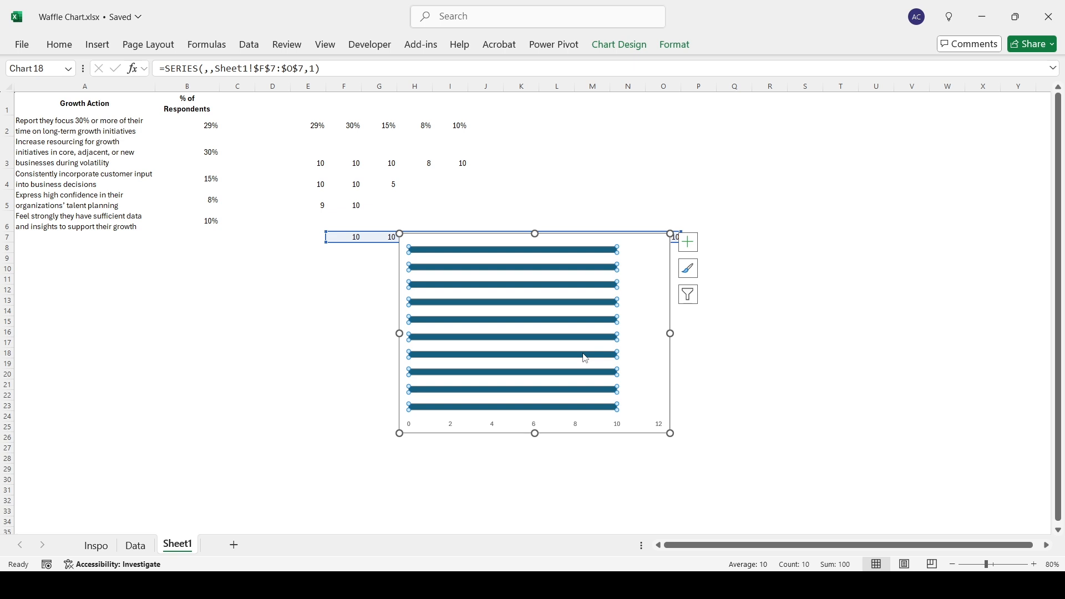
pyautogui.hotkey('ctrl', '1')
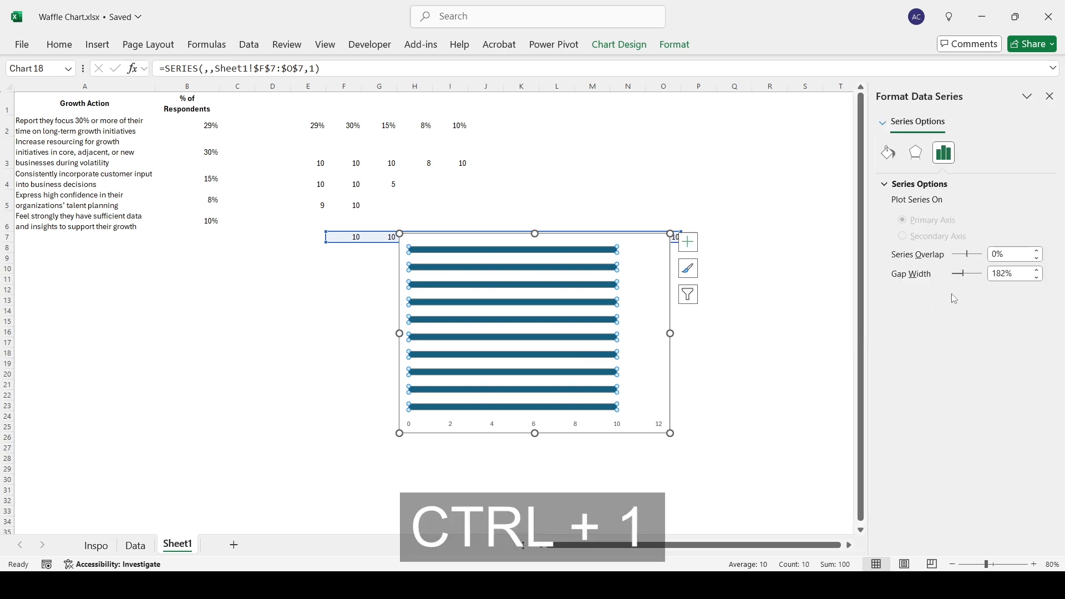
pyautogui.tripleClick(993, 273)
pyautogui.write('0')
pyautogui.press('Return')
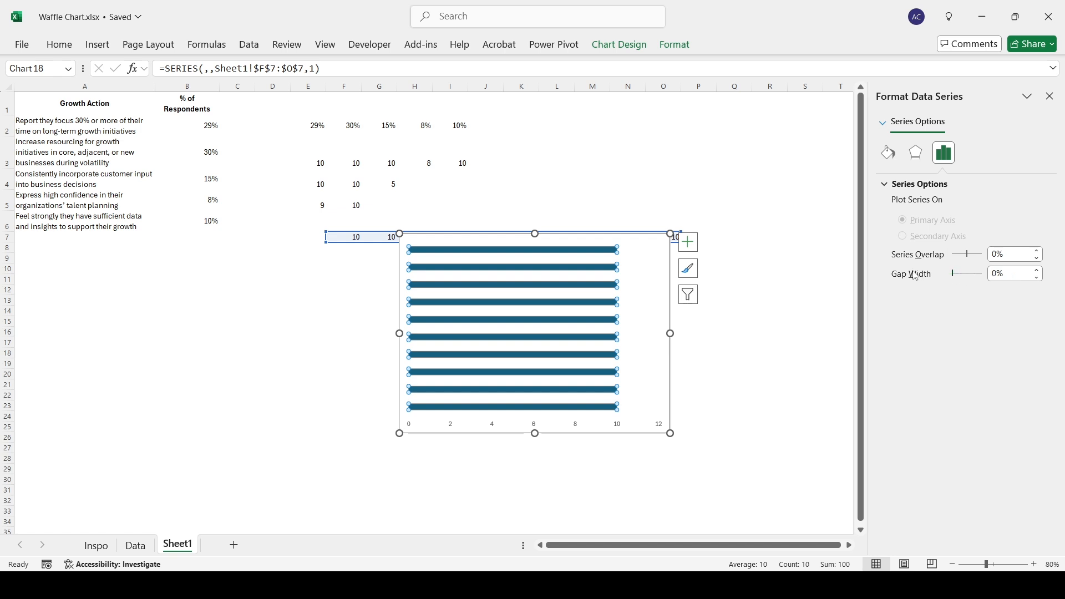
# Step: Stretch the chart slightly taller and move it down so it clears the values in row 7
pyautogui.moveTo(670, 435); pyautogui.dragTo(672, 446)
pyautogui.click(276, 384)
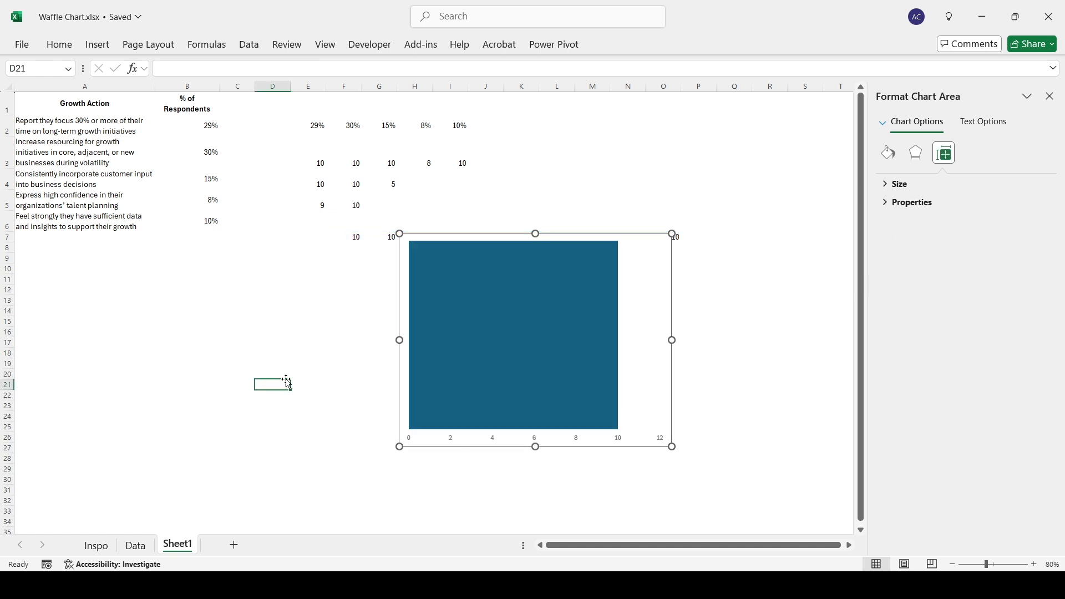
pyautogui.click(619, 233)
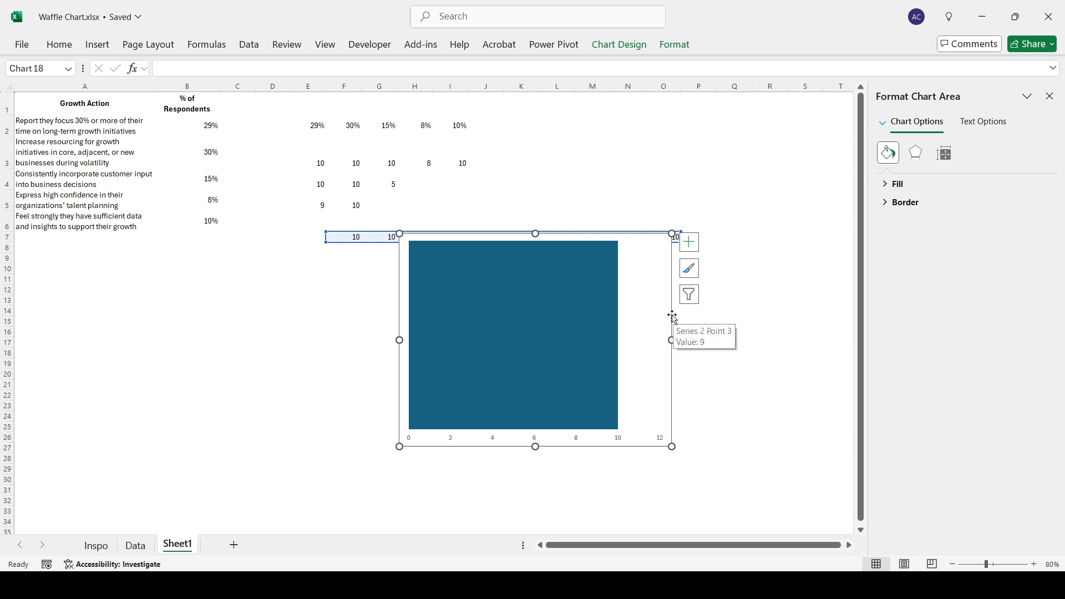
pyautogui.moveTo(673, 316); pyautogui.dragTo(674, 342)
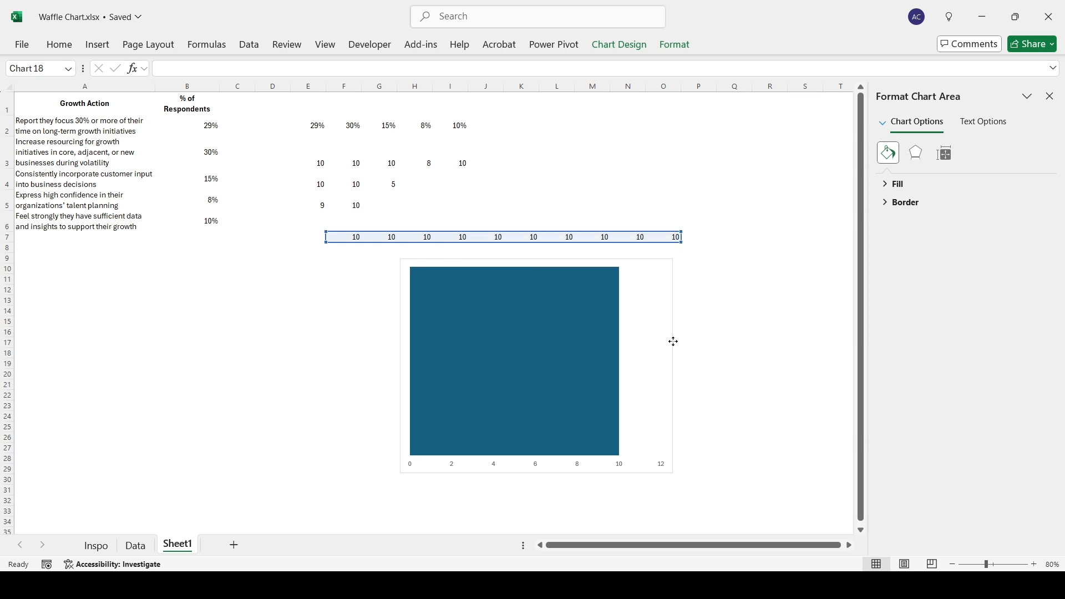
# Step: Draw a circle about 0.74 cm in diameter on the empty cells beside the chart
pyautogui.click(102, 48)
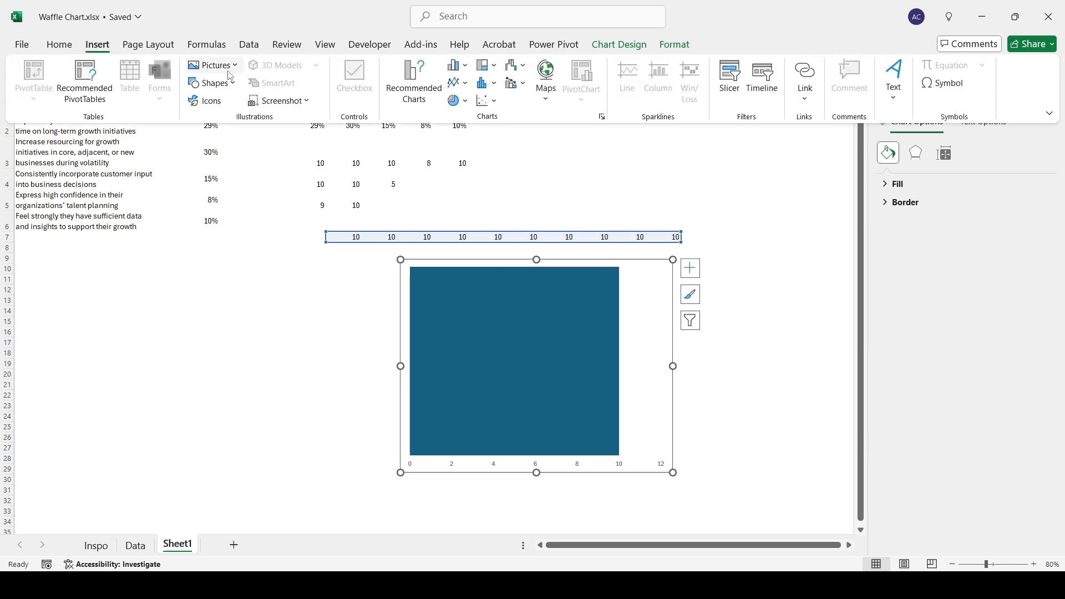
pyautogui.click(232, 84)
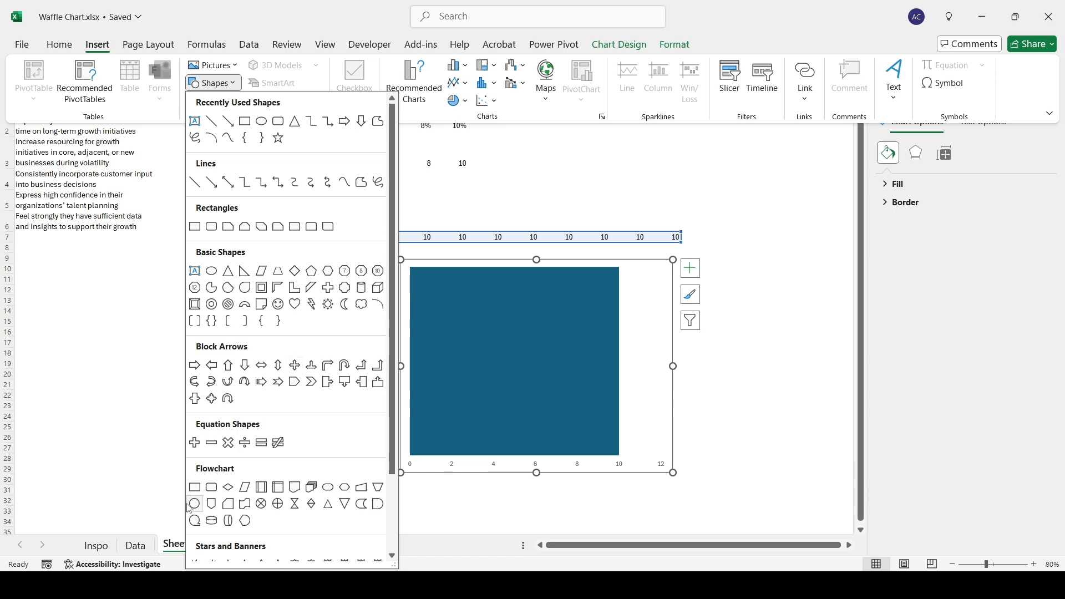
pyautogui.click(198, 510)
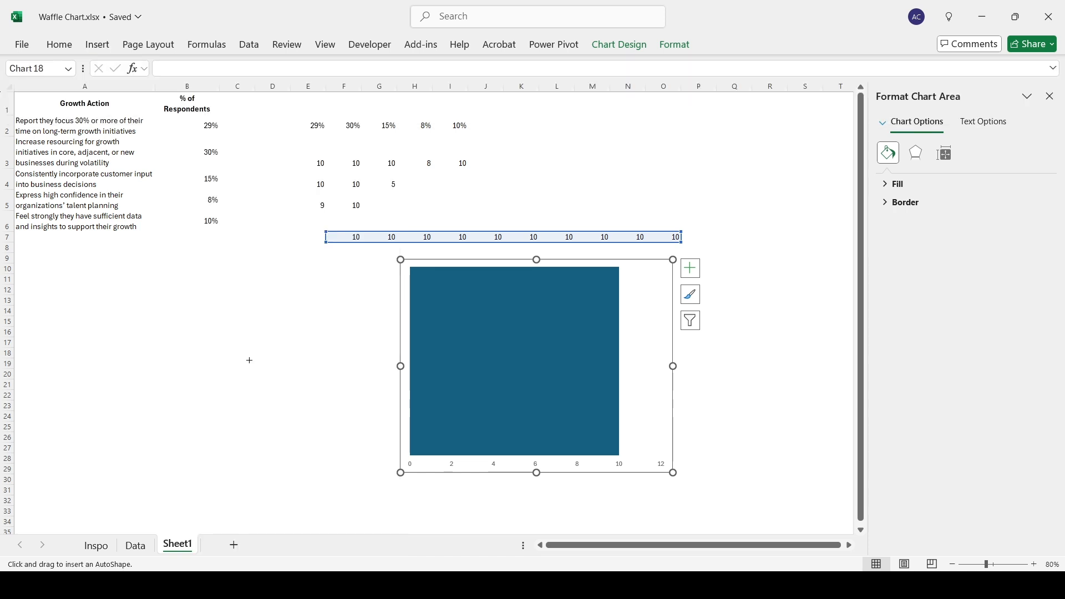
pyautogui.moveTo(211, 317); pyautogui.dragTo(221, 333)
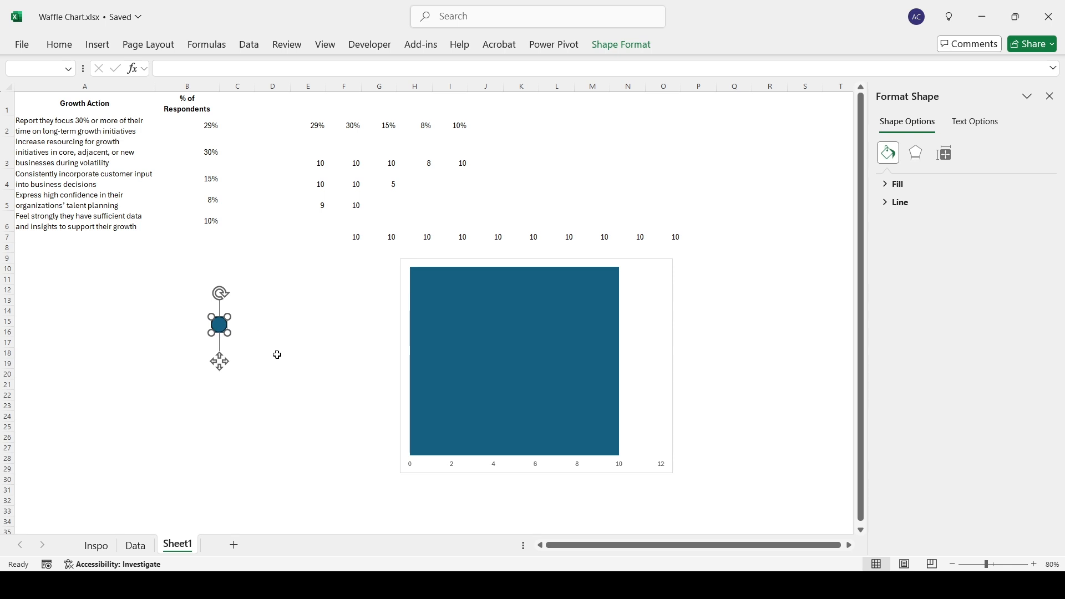
# Step: Fill the circle with light gray and change its outline to white
pyautogui.click(623, 50)
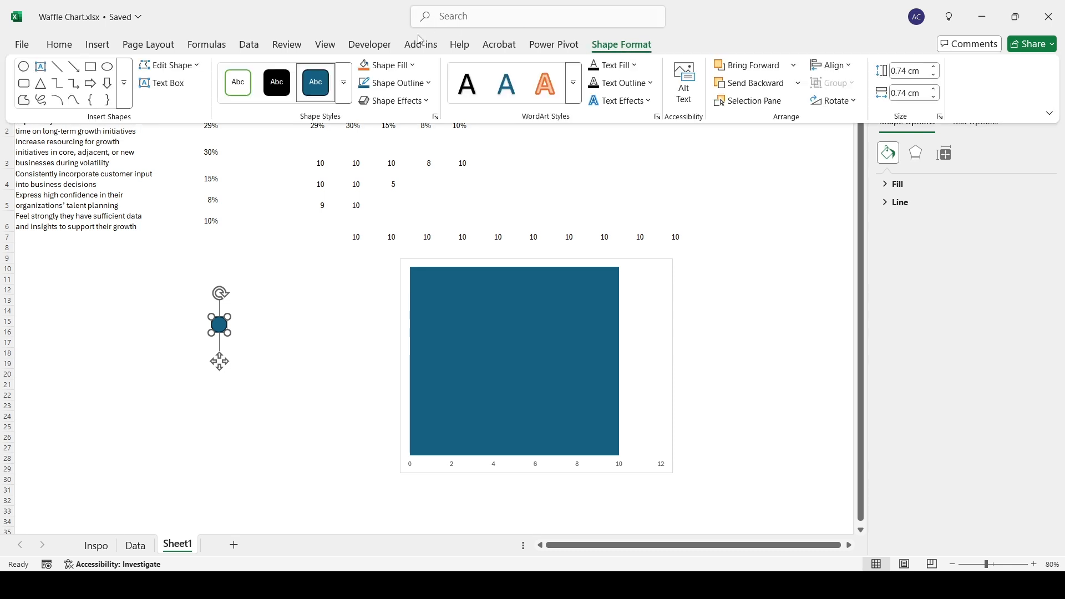
pyautogui.click(417, 68)
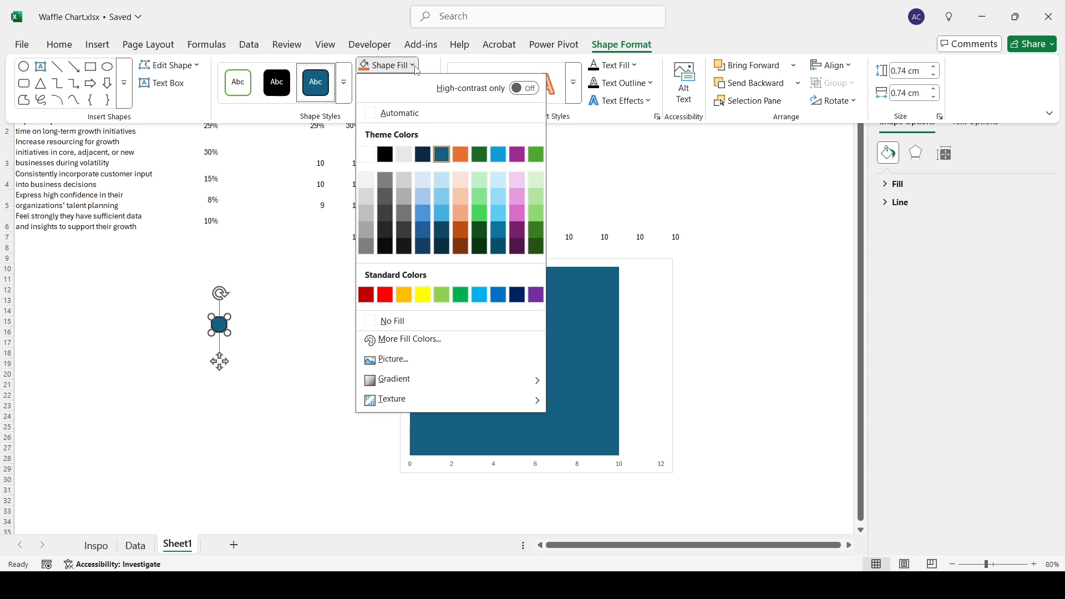
pyautogui.click(368, 198)
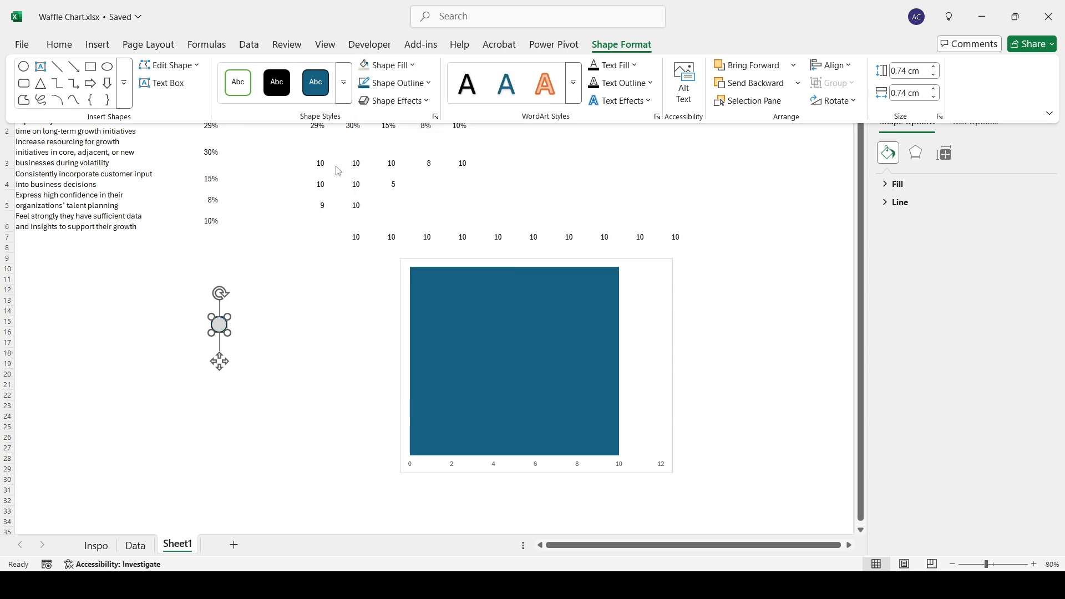
pyautogui.click(429, 83)
pyautogui.click(375, 178)
pyautogui.click(445, 365)
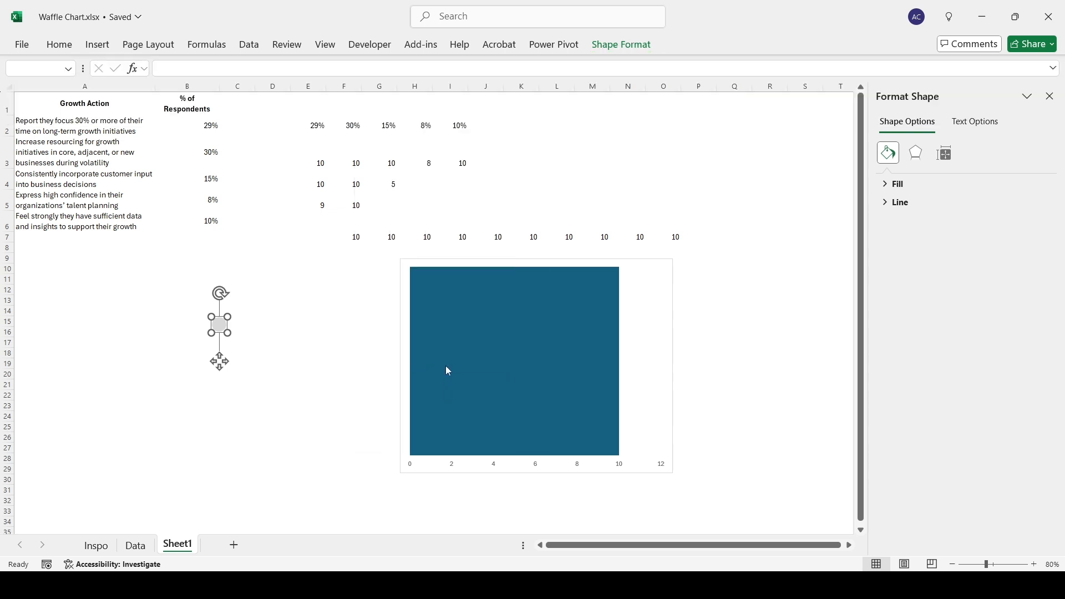
# Step: Copy the gray circle and paste it onto the chart's bar series as its picture fill
pyautogui.click(448, 371)
pyautogui.hotkey('ctrl', 'v')
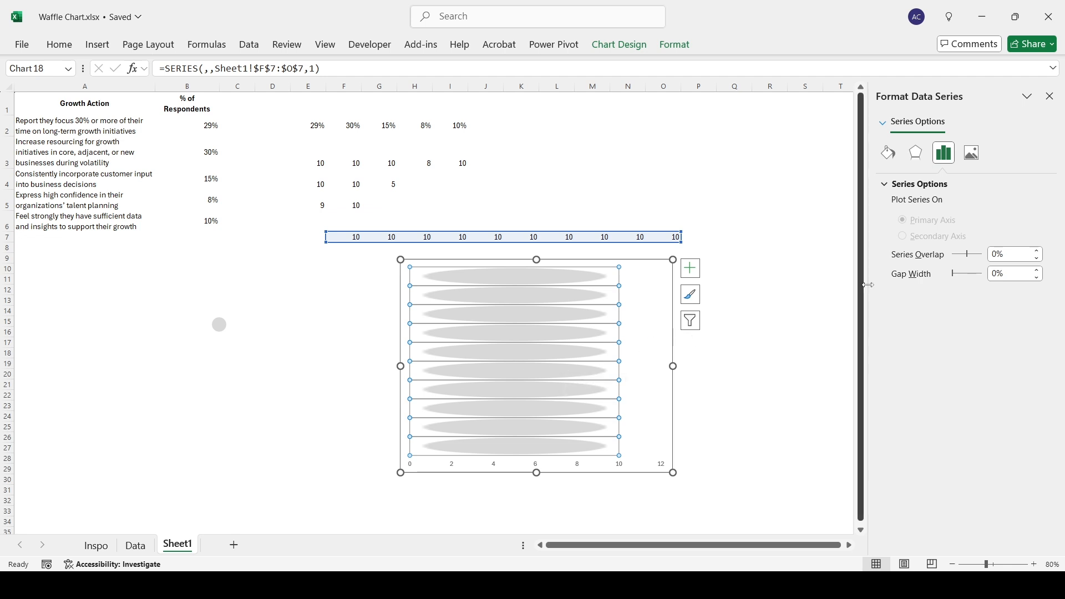
# Step: Set the gray series' picture fill to stack and scale with 1 unit per picture
pyautogui.click(888, 154)
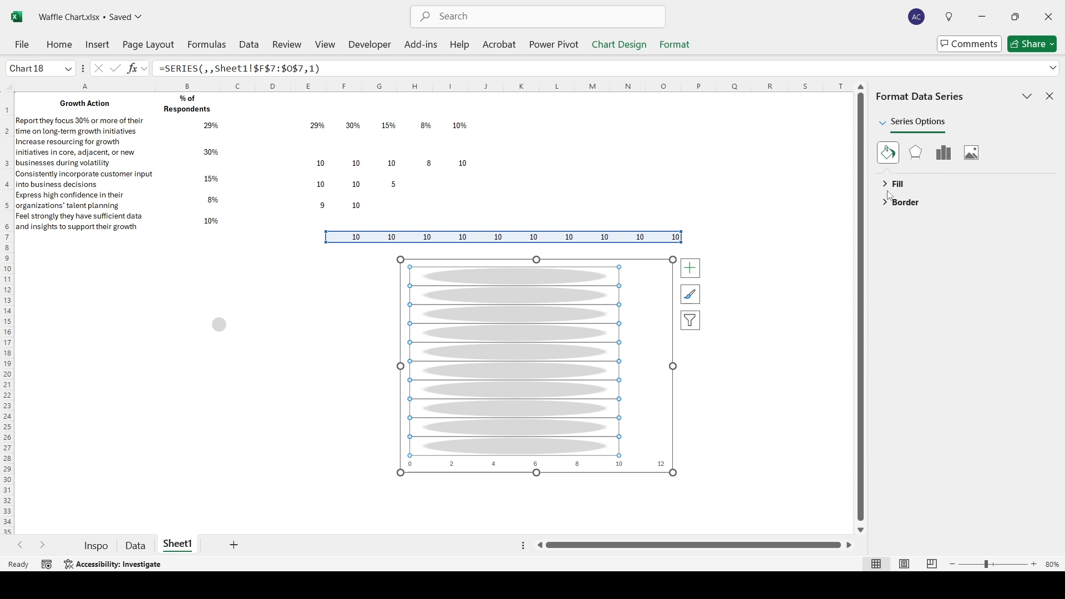
pyautogui.click(888, 187)
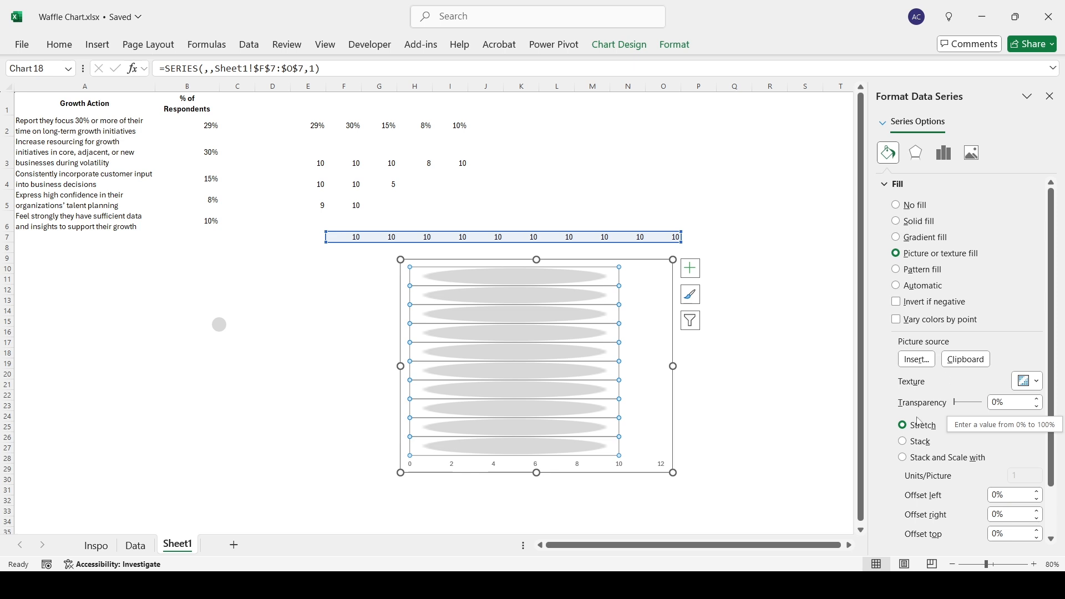
pyautogui.click(904, 460)
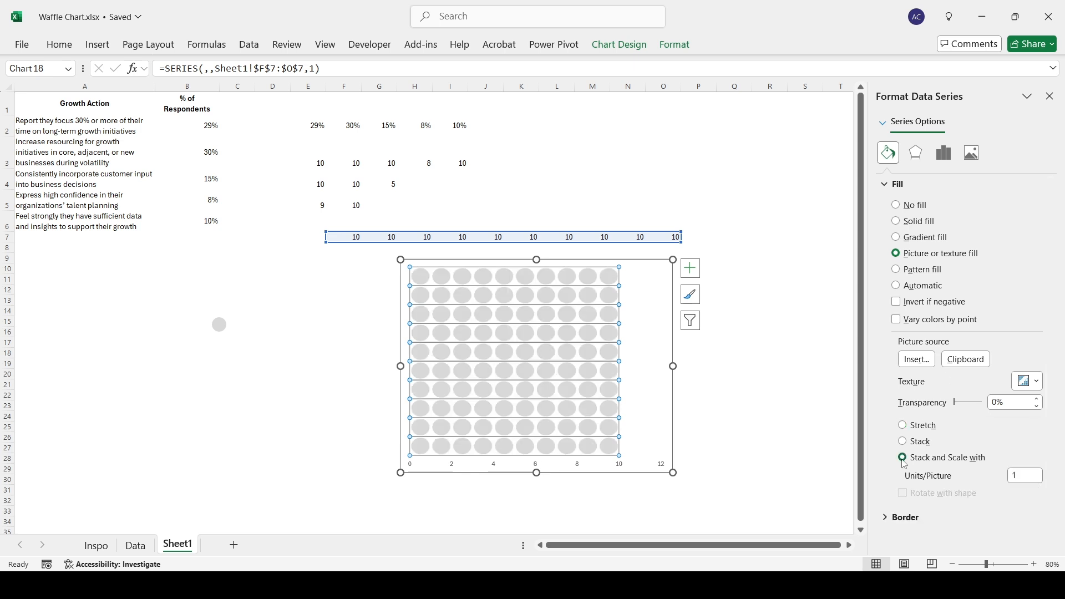
pyautogui.click(753, 492)
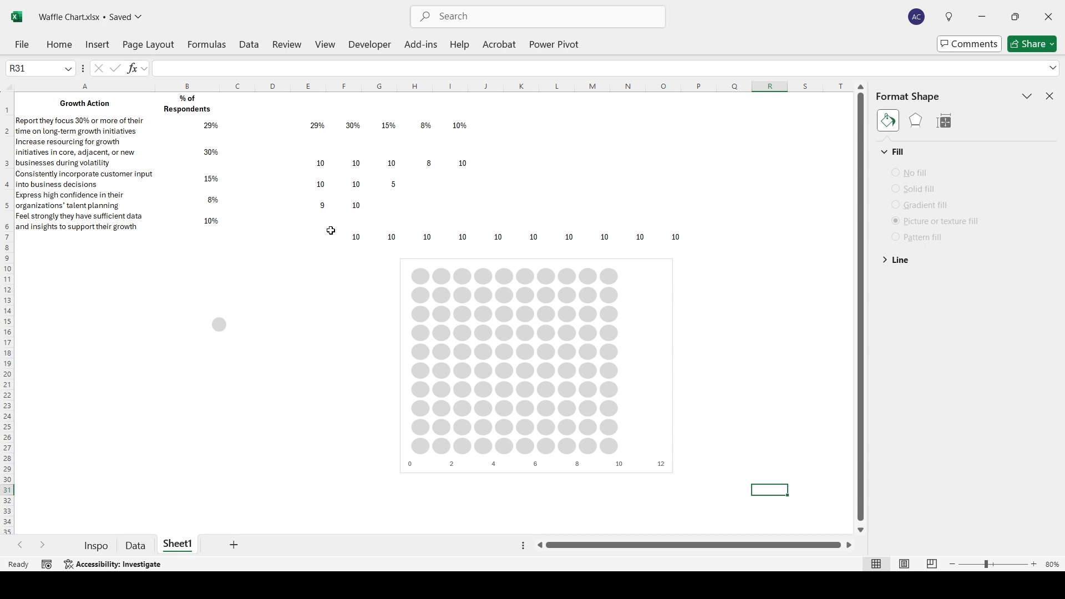
# Step: Copy the values in E3:E5 and paste them into the chart as a second bar series
pyautogui.moveTo(321, 163); pyautogui.dragTo(321, 205)
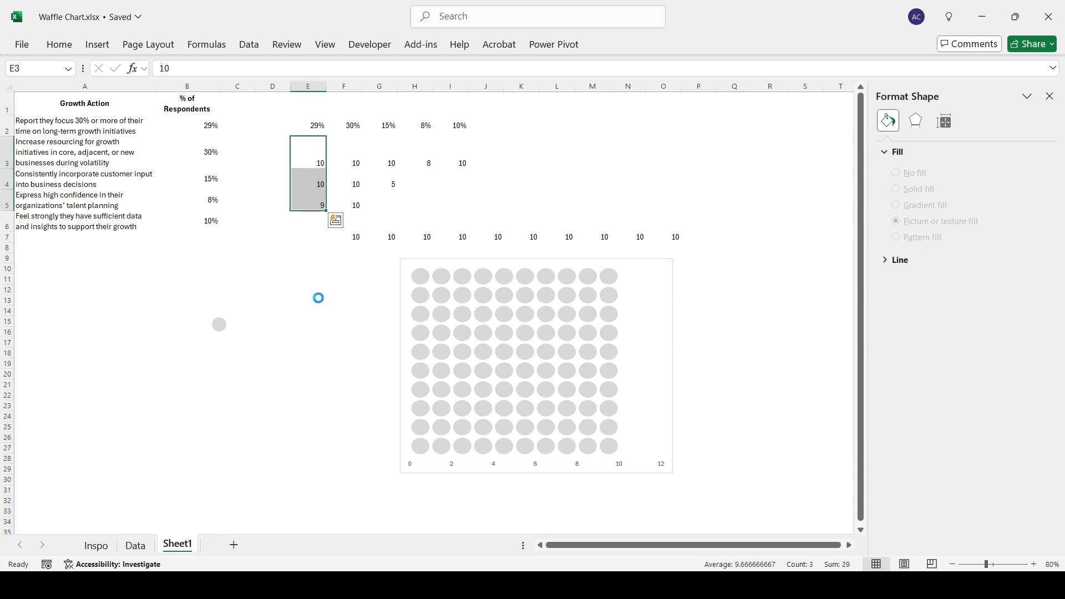
pyautogui.hotkey('ctrl', 'c')
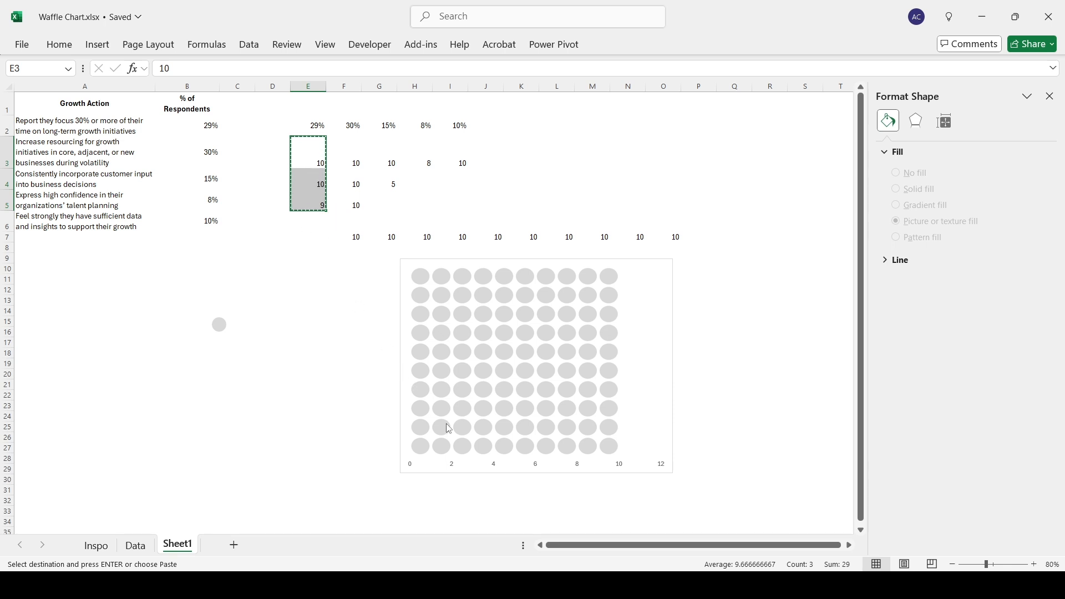
pyautogui.click(453, 448)
pyautogui.hotkey('ctrl', 'v')
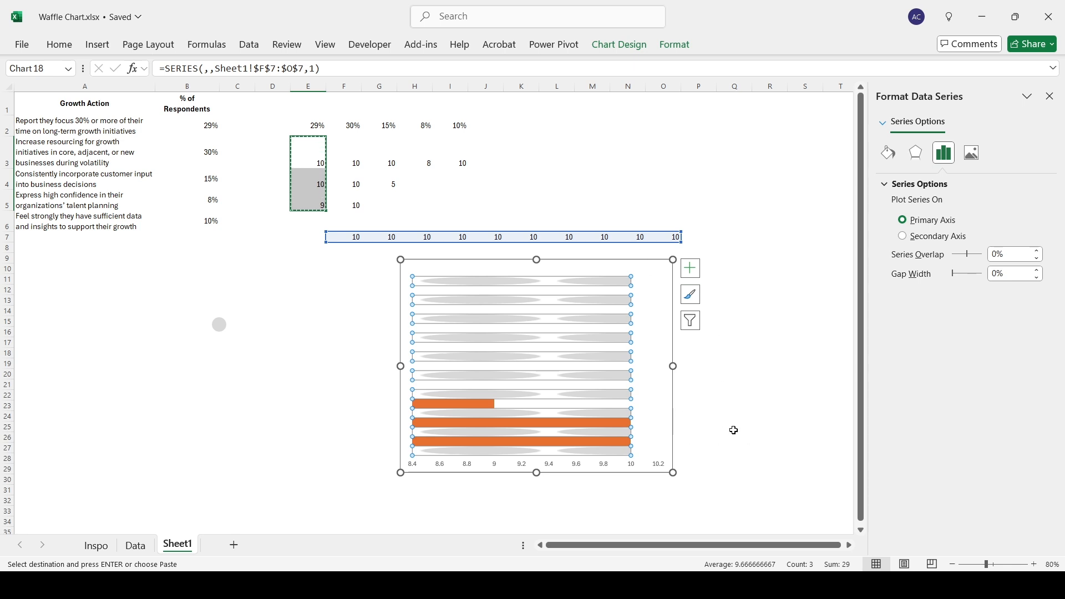
# Step: Set the chart's horizontal axis bounds to a minimum of 0 and a maximum of 10
pyautogui.click(465, 464)
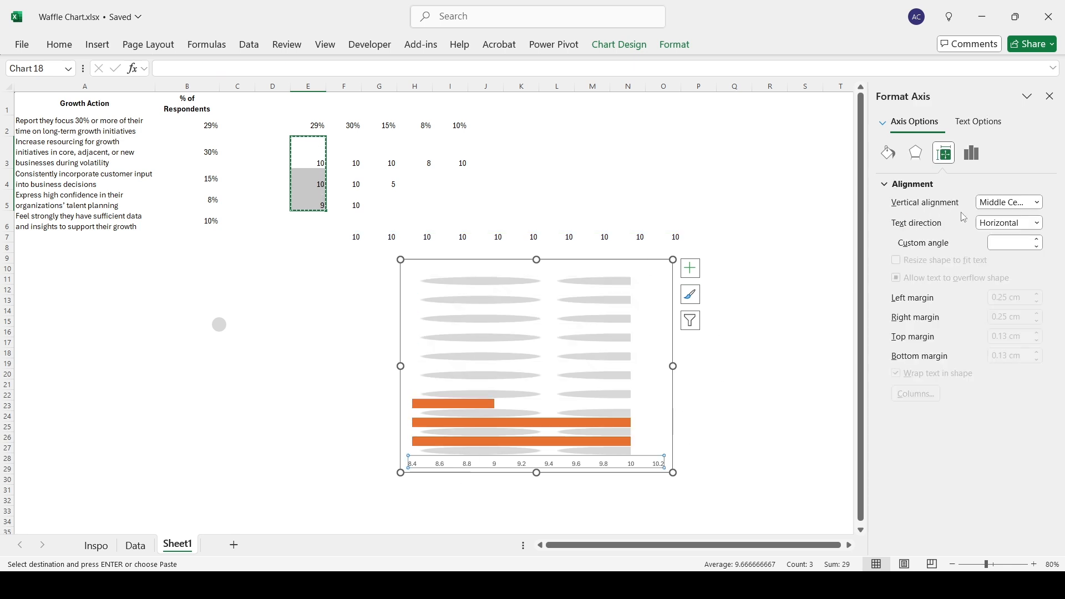
pyautogui.click(971, 153)
pyautogui.moveTo(979, 215); pyautogui.dragTo(944, 241)
pyautogui.write('0')
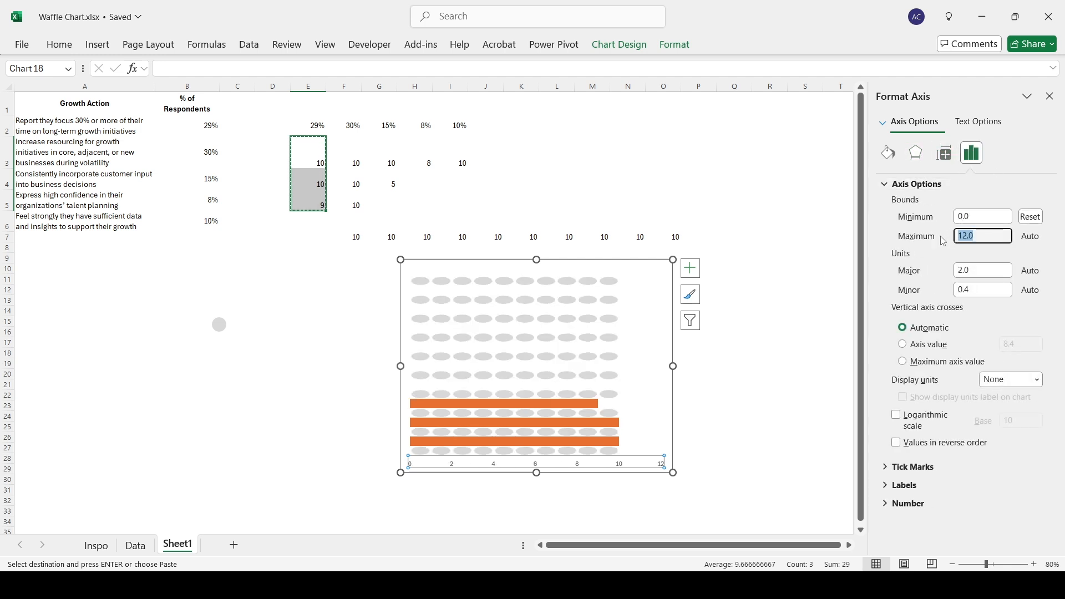
pyautogui.write('10')
pyautogui.press('Return')
pyautogui.click(699, 427)
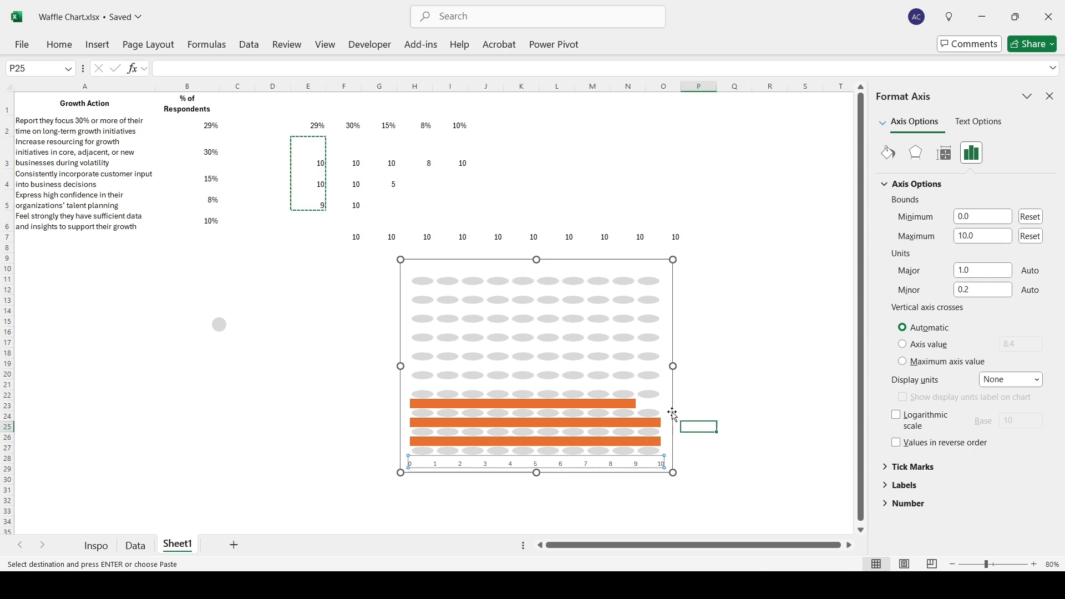
# Step: Set the orange series' overlap to 100% so its bars lie over the gray circles
pyautogui.click(539, 425)
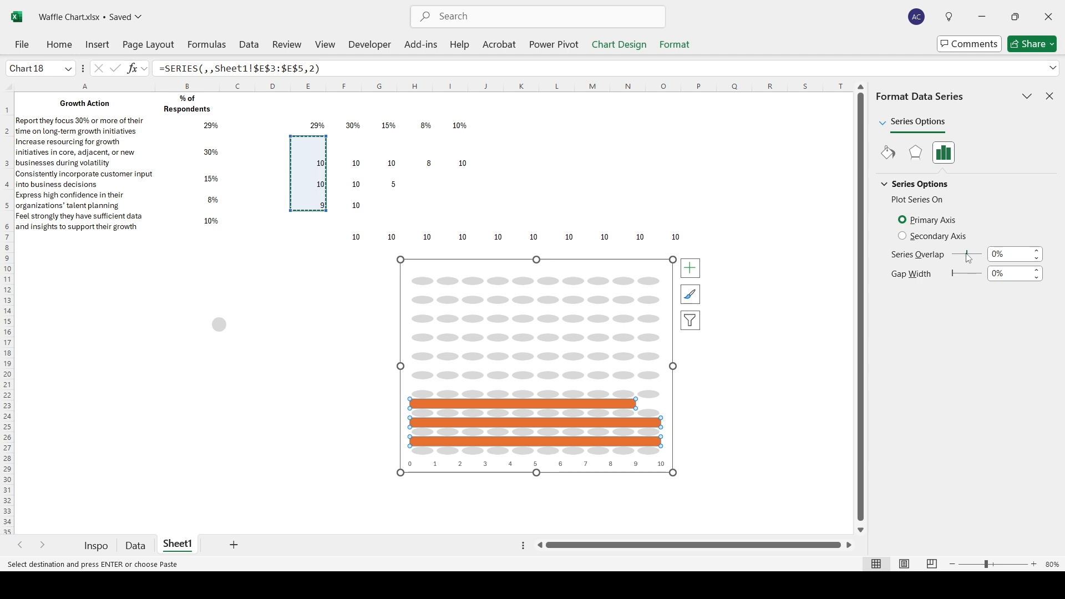
pyautogui.moveTo(968, 256); pyautogui.dragTo(980, 255)
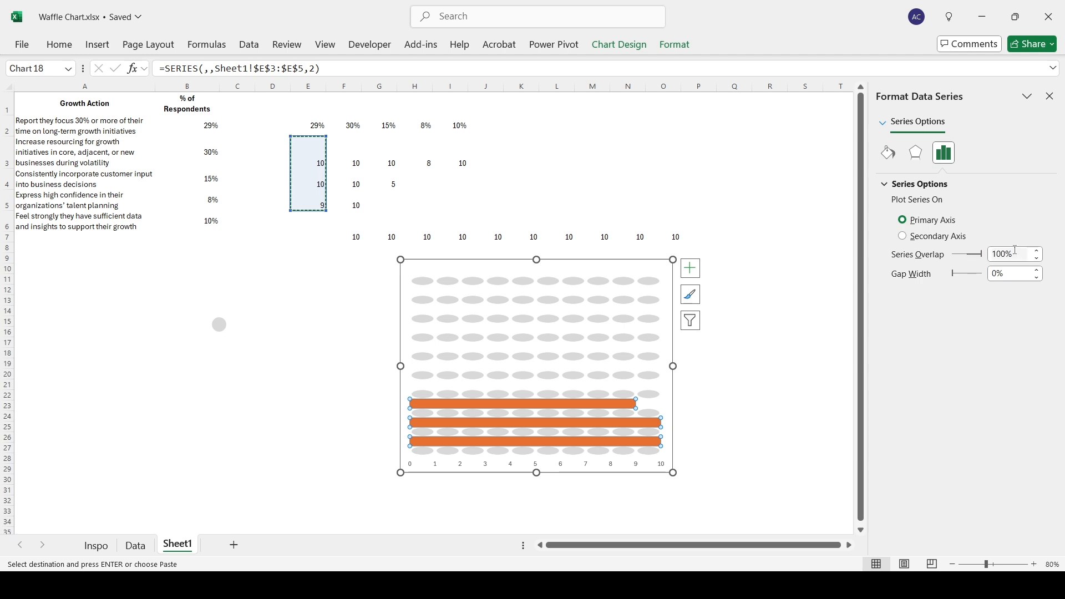
pyautogui.click(748, 470)
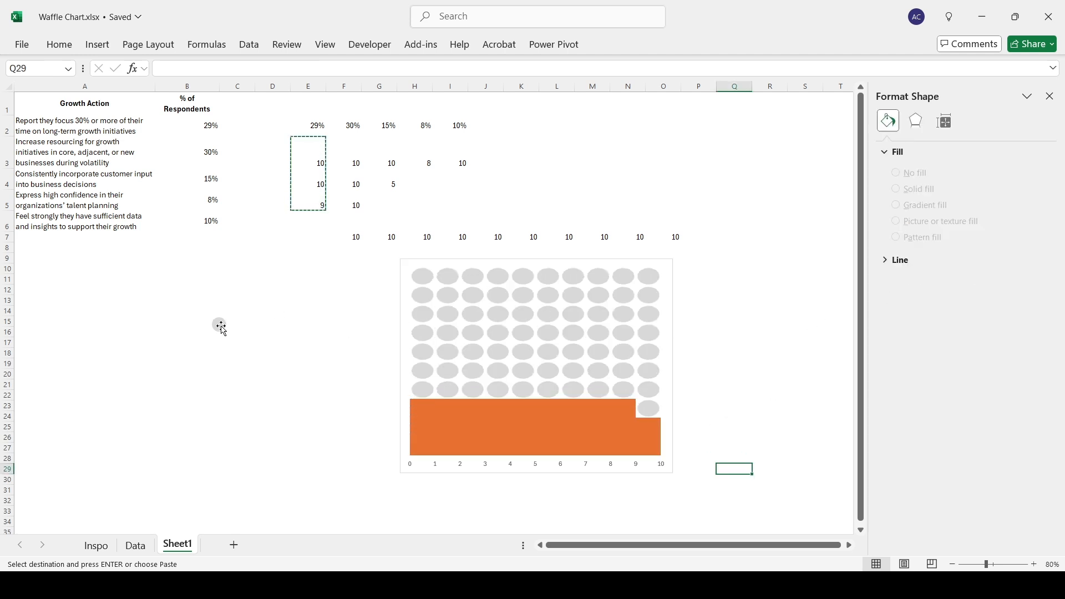
# Step: Duplicate the gray circle, place the copy just below the original, and fill it with dark blue
pyautogui.click(221, 326)
pyautogui.hotkey('ctrl', 'd')
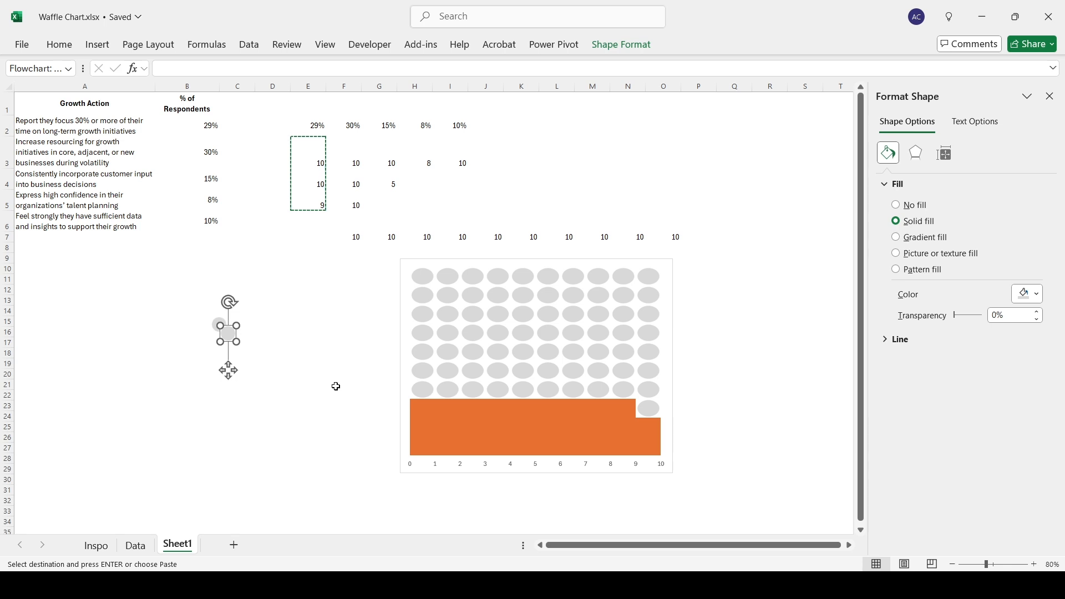
pyautogui.moveTo(228, 371); pyautogui.dragTo(235, 388)
pyautogui.click(634, 49)
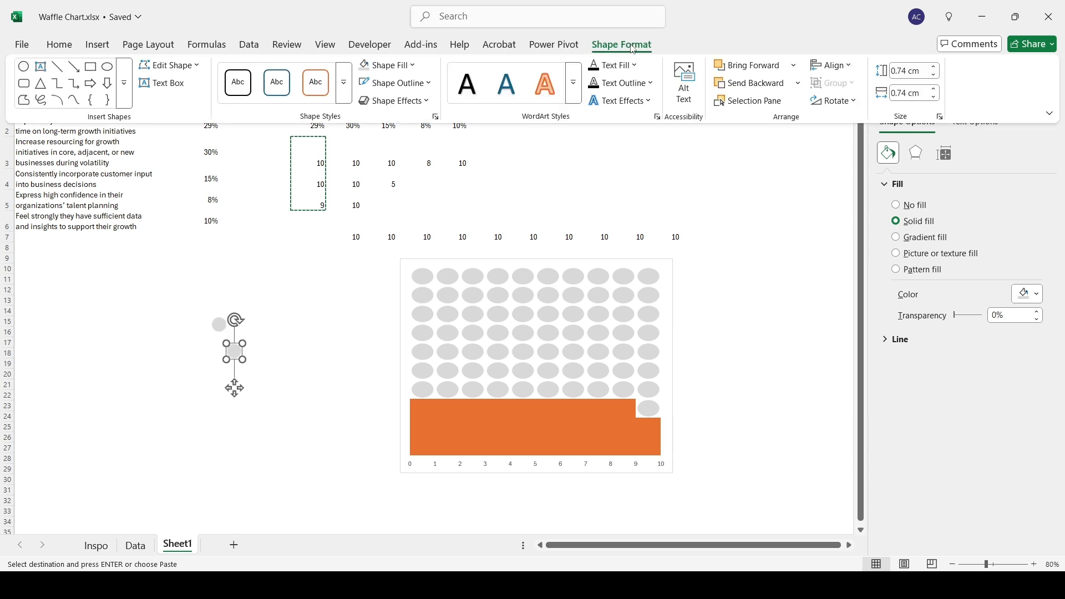
pyautogui.click(412, 67)
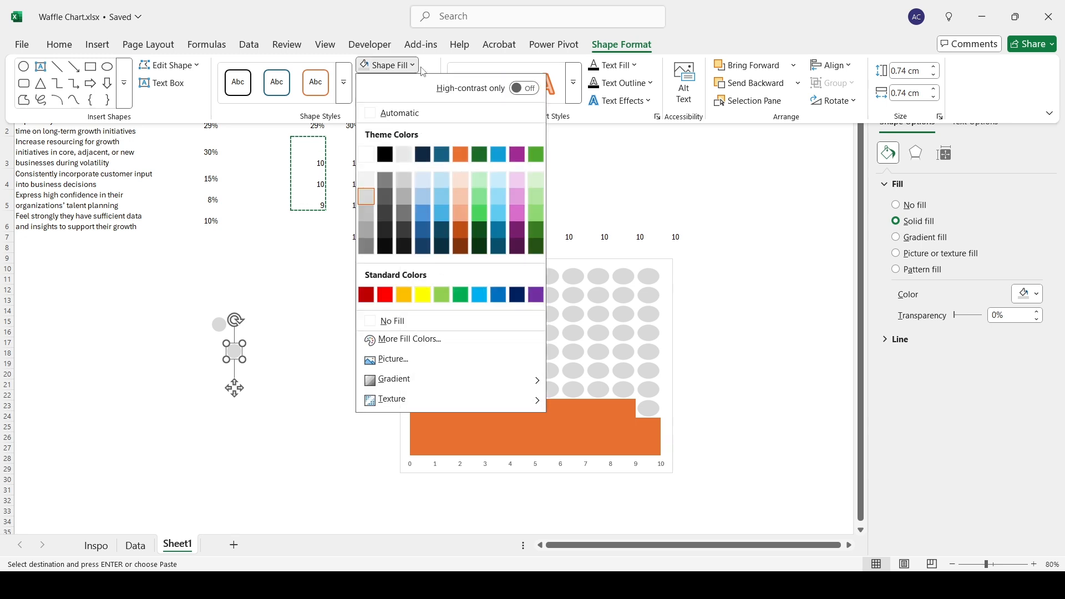
pyautogui.click(498, 213)
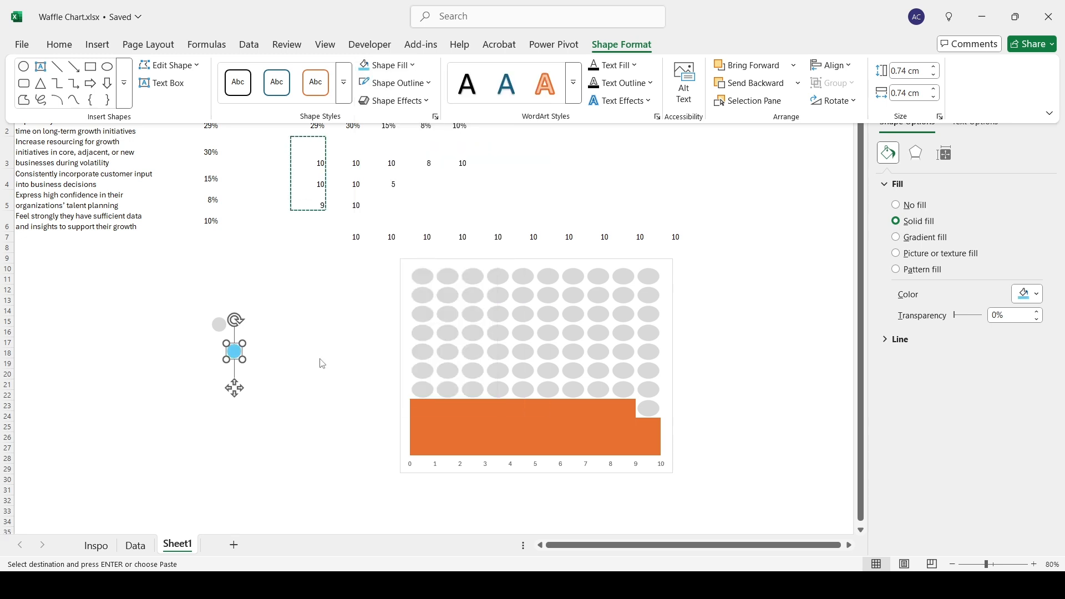
pyautogui.click(413, 67)
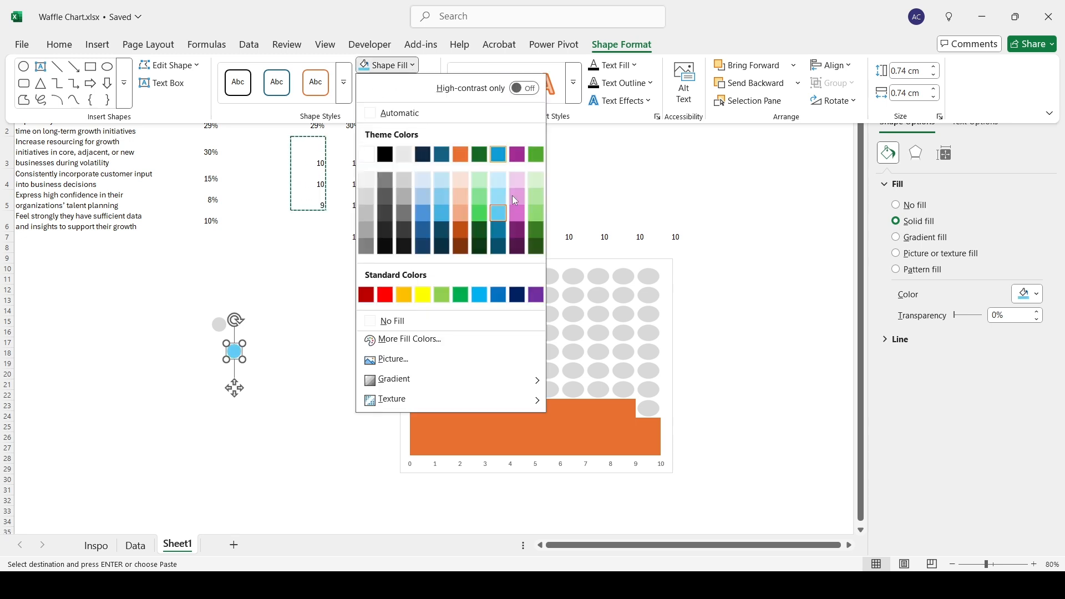
pyautogui.click(500, 230)
# Step: Paste the blue circle as the orange series' picture fill, stacked and scaled with 1 unit per picture
pyautogui.hotkey('ctrl', 'c')
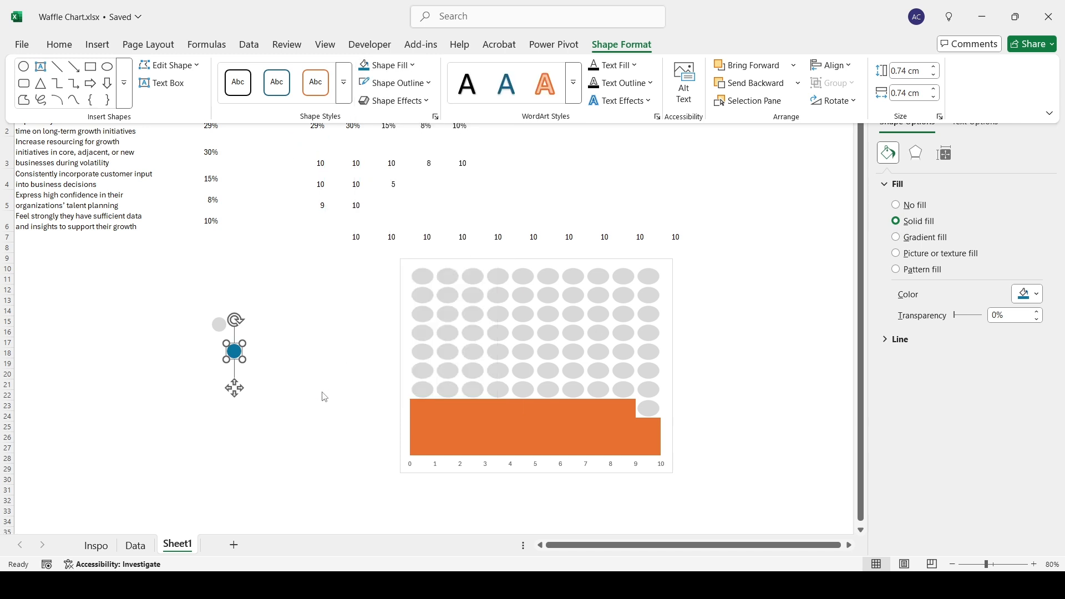
pyautogui.click(535, 425)
pyautogui.click(535, 425)
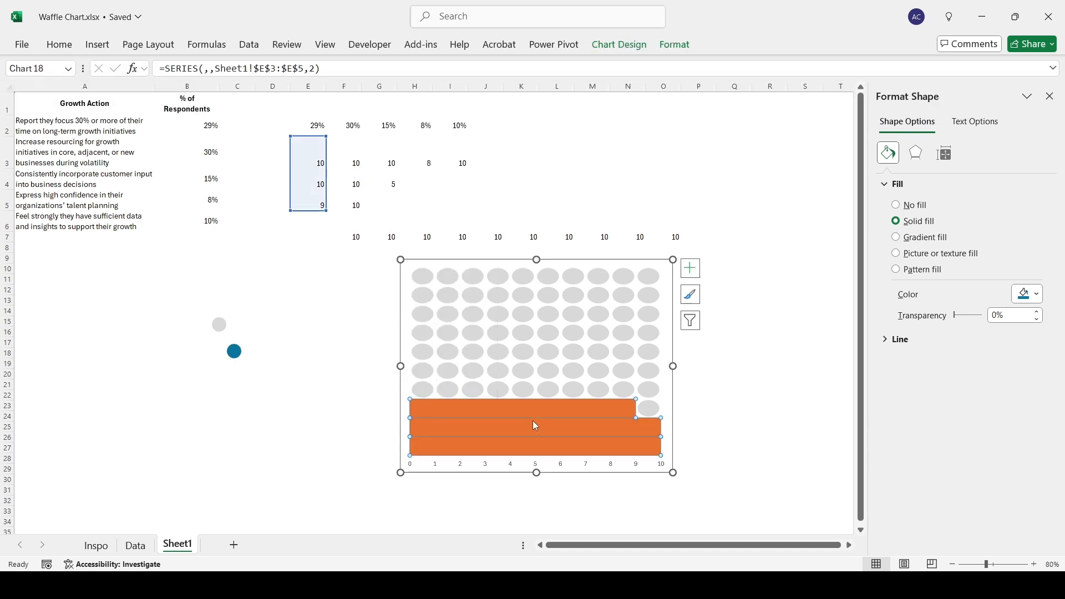
pyautogui.hotkey('ctrl', 'v')
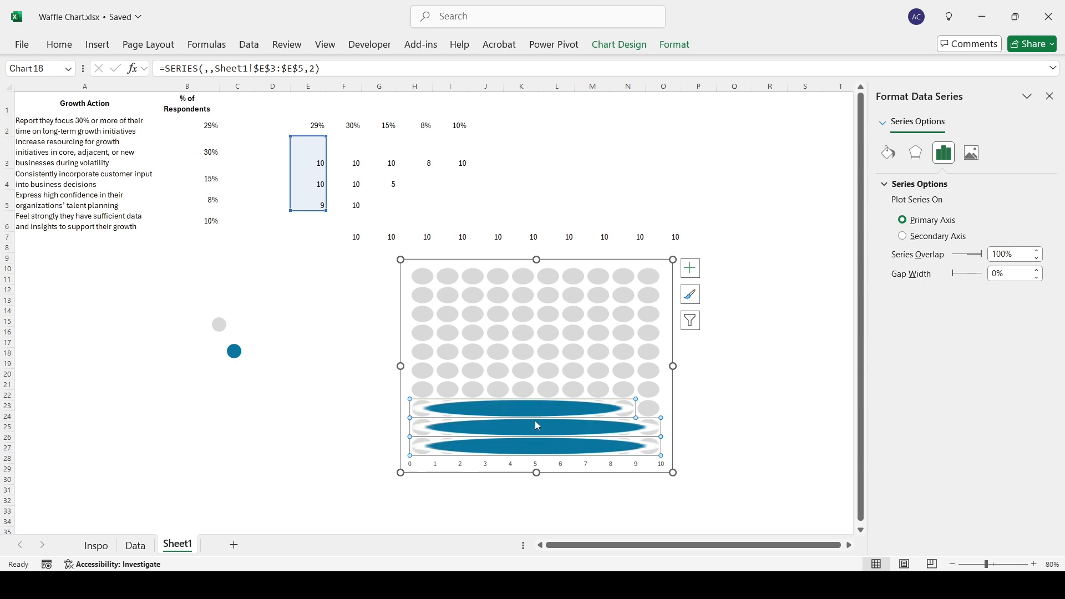
pyautogui.click(894, 157)
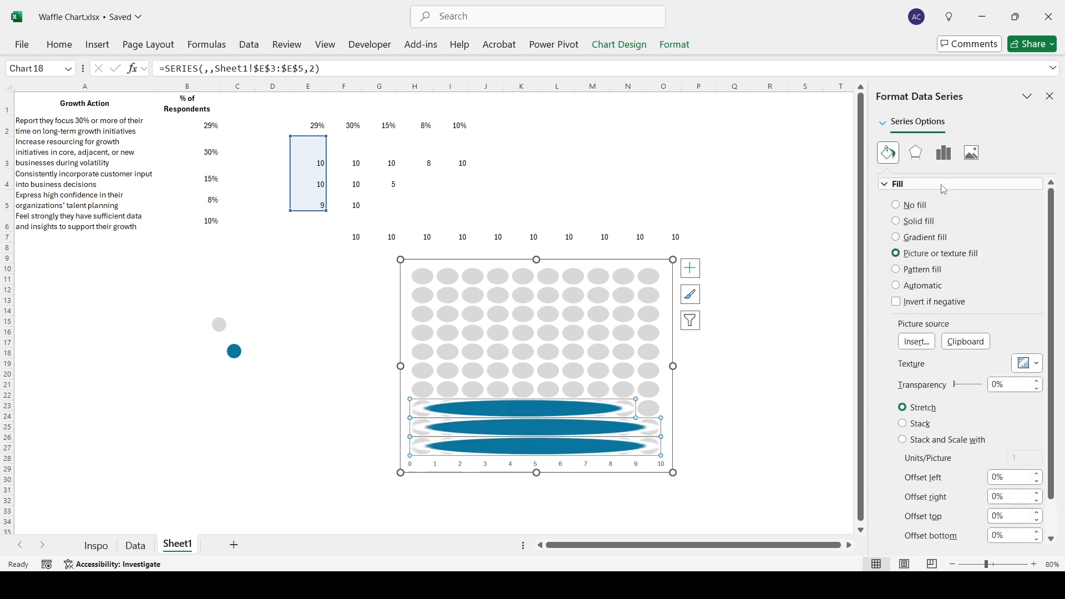
pyautogui.click(902, 440)
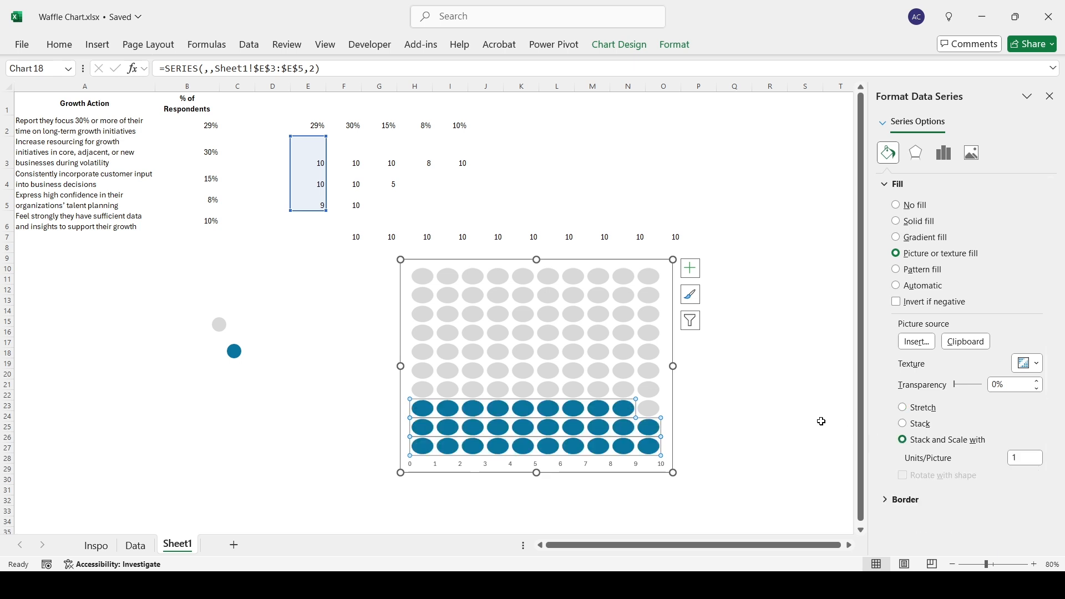
# Step: Delete the chart's horizontal axis and set the chart's height and width to 6 cm each
pyautogui.click(439, 469)
pyautogui.press('Delete')
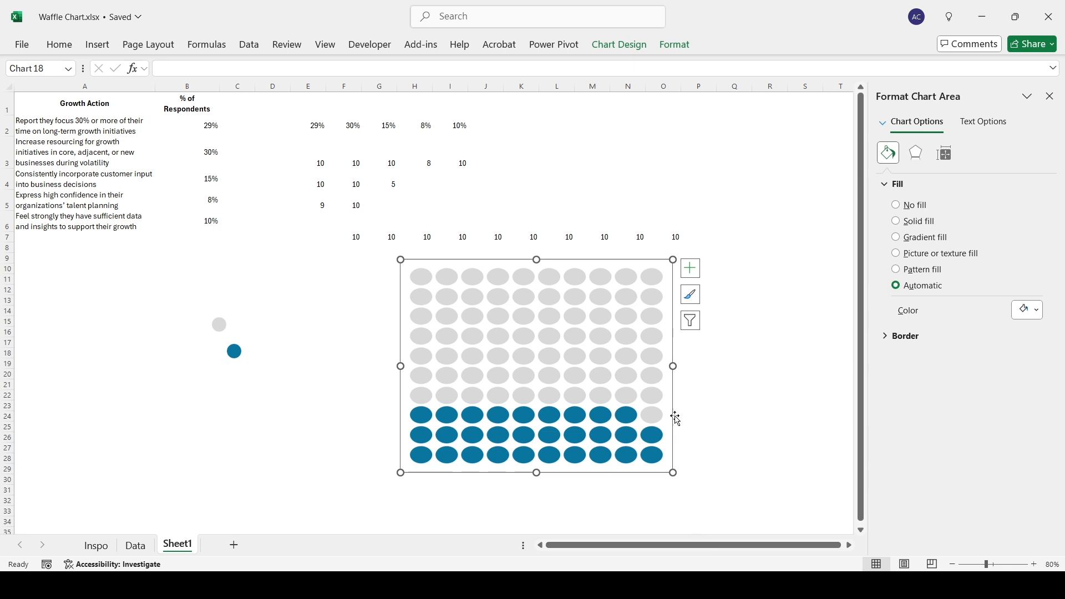
pyautogui.click(670, 46)
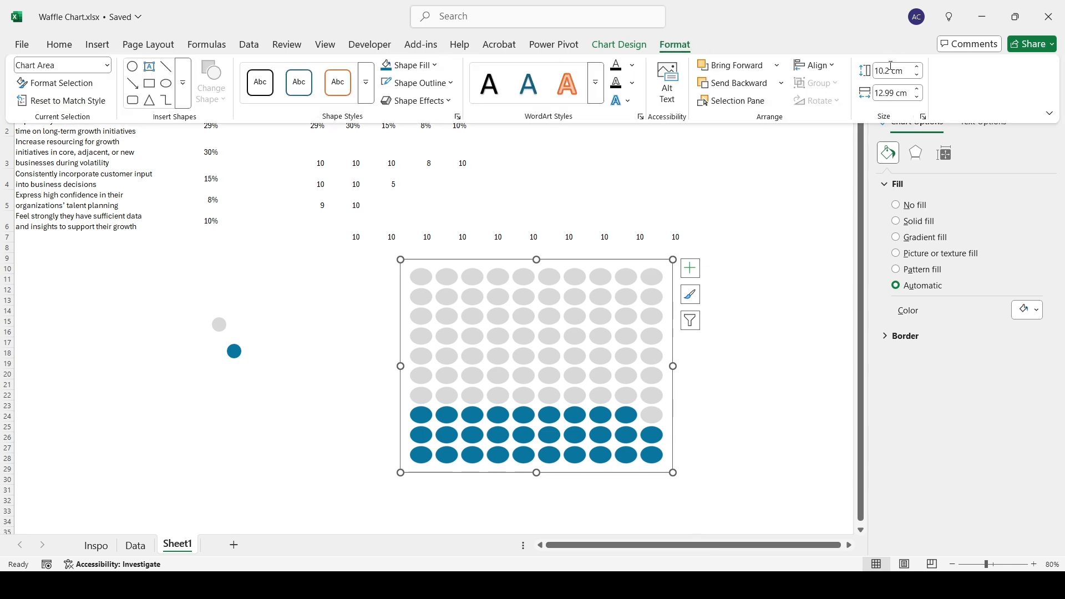
pyautogui.click(892, 70)
pyautogui.write('6')
pyautogui.press('Return')
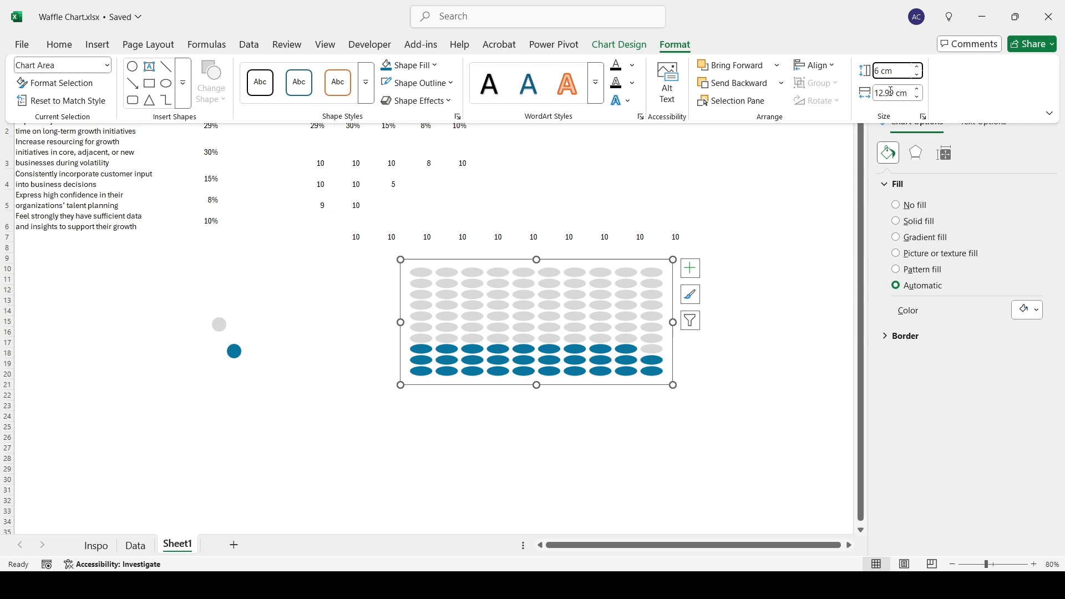
pyautogui.click(891, 91)
pyautogui.write('6')
pyautogui.press('Return')
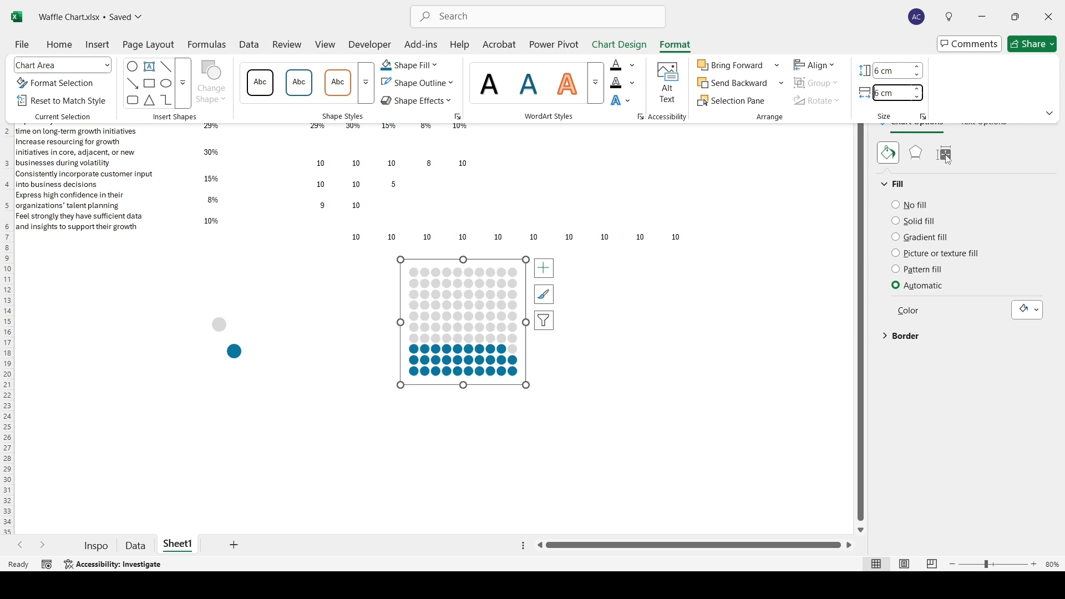
pyautogui.click(782, 304)
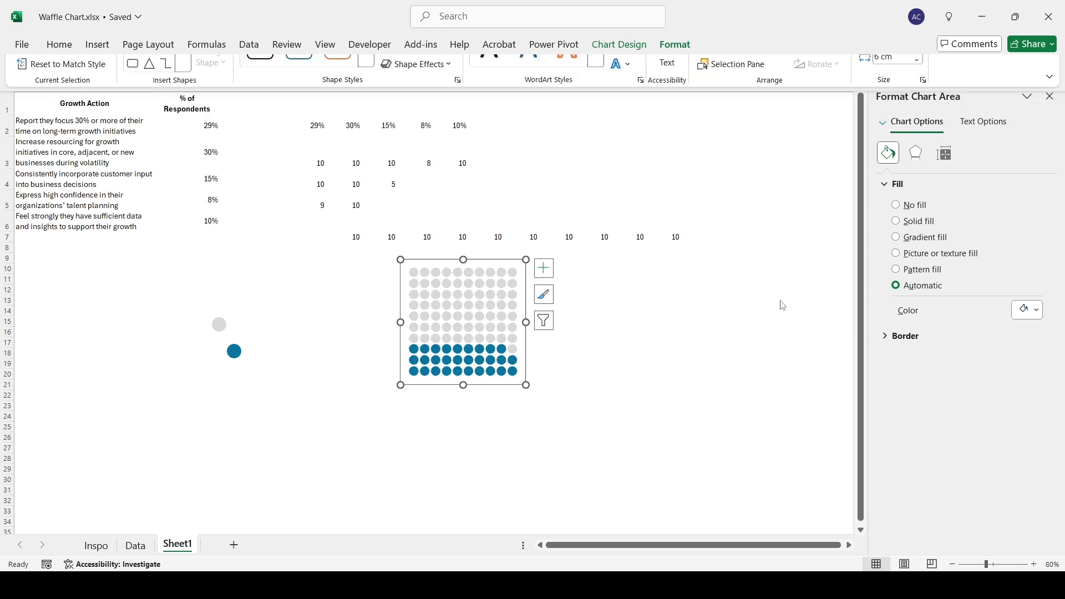
# Step: Lock the chart's aspect ratio and enlarge the chart proportionally to about 7.2 cm square
pyautogui.click(949, 159)
pyautogui.click(888, 189)
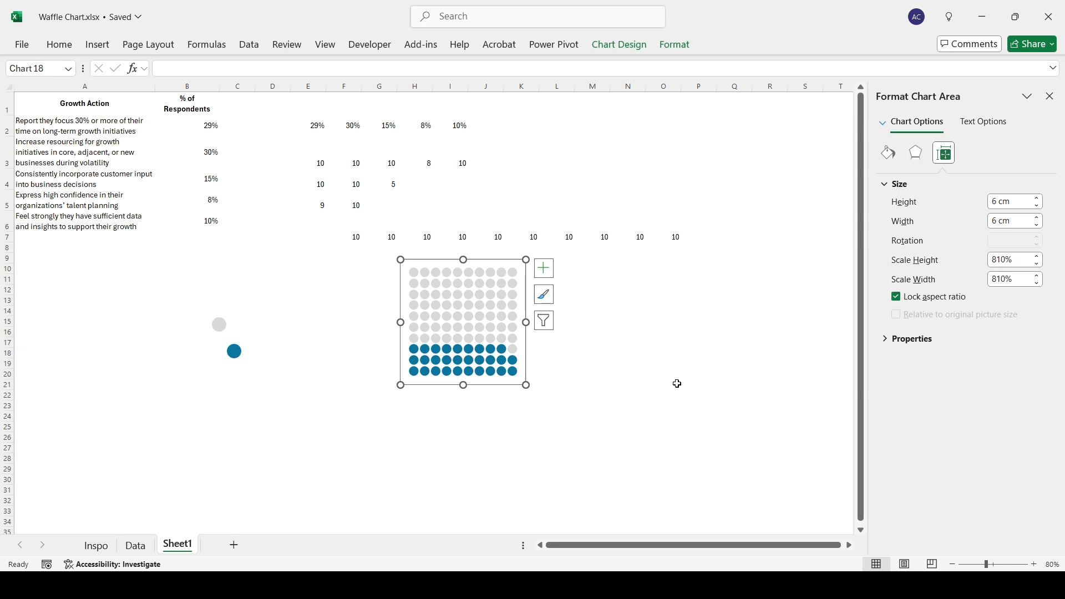
pyautogui.moveTo(527, 350); pyautogui.dragTo(557, 423)
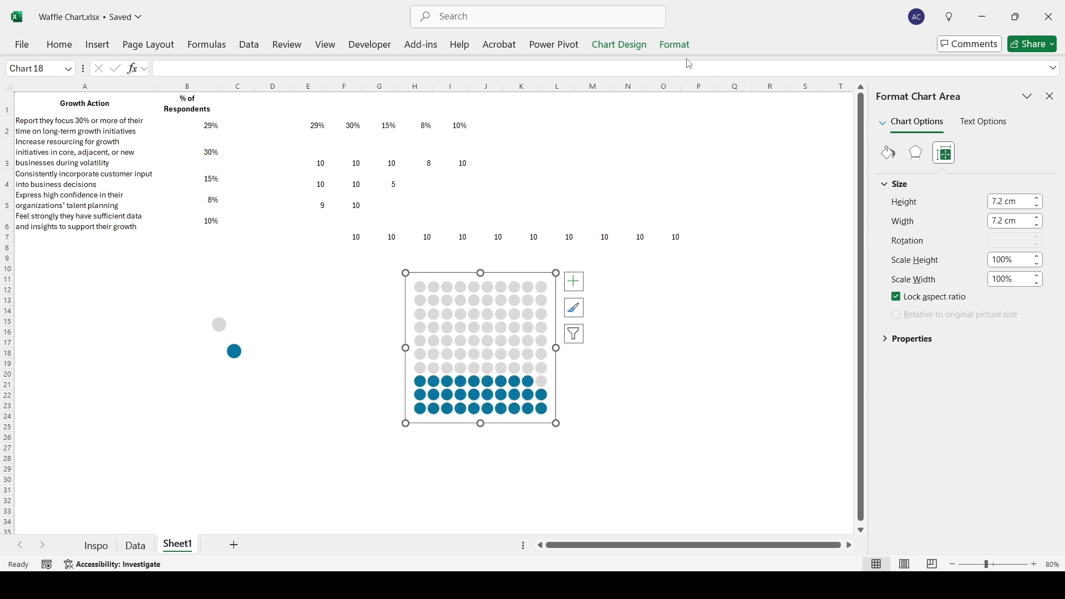
pyautogui.click(675, 45)
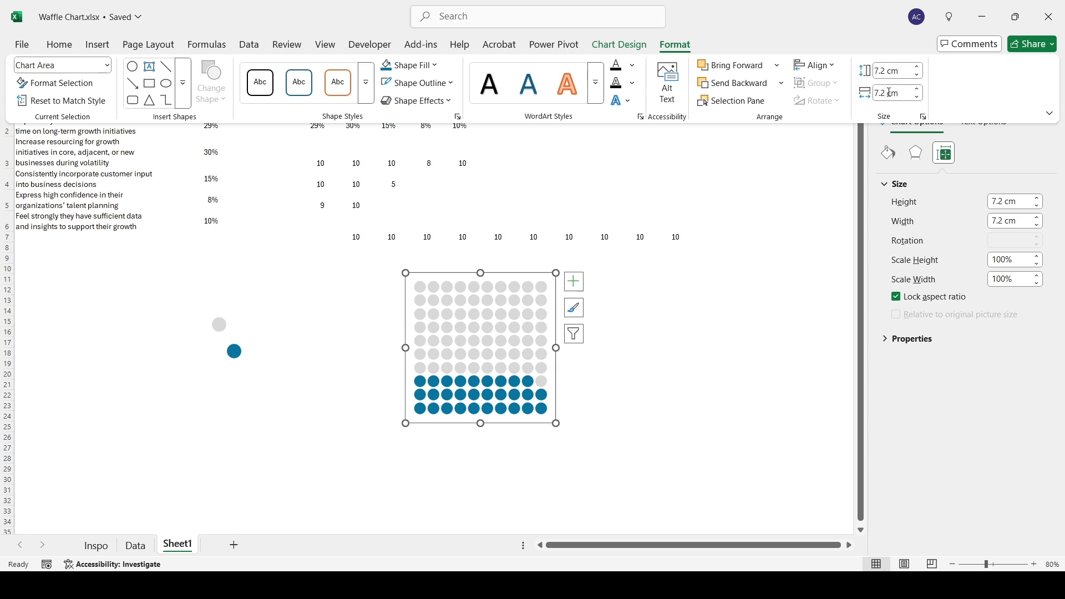
pyautogui.click(636, 467)
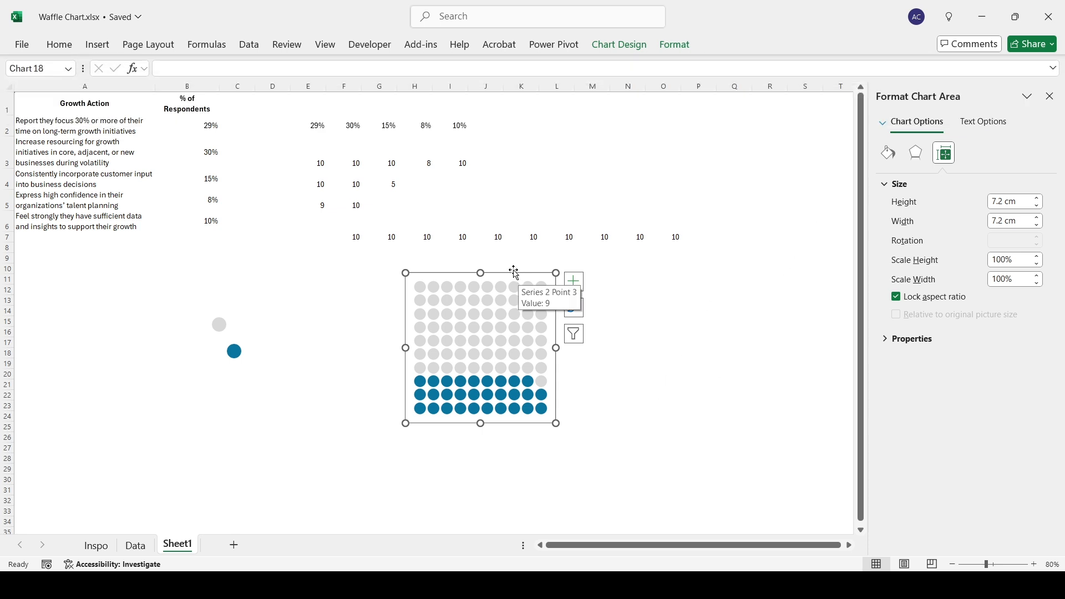
# Step: Move the chart down to about rows 17 to 30 under columns F to J and remove its outline
pyautogui.moveTo(520, 281); pyautogui.dragTo(463, 333)
pyautogui.click(674, 45)
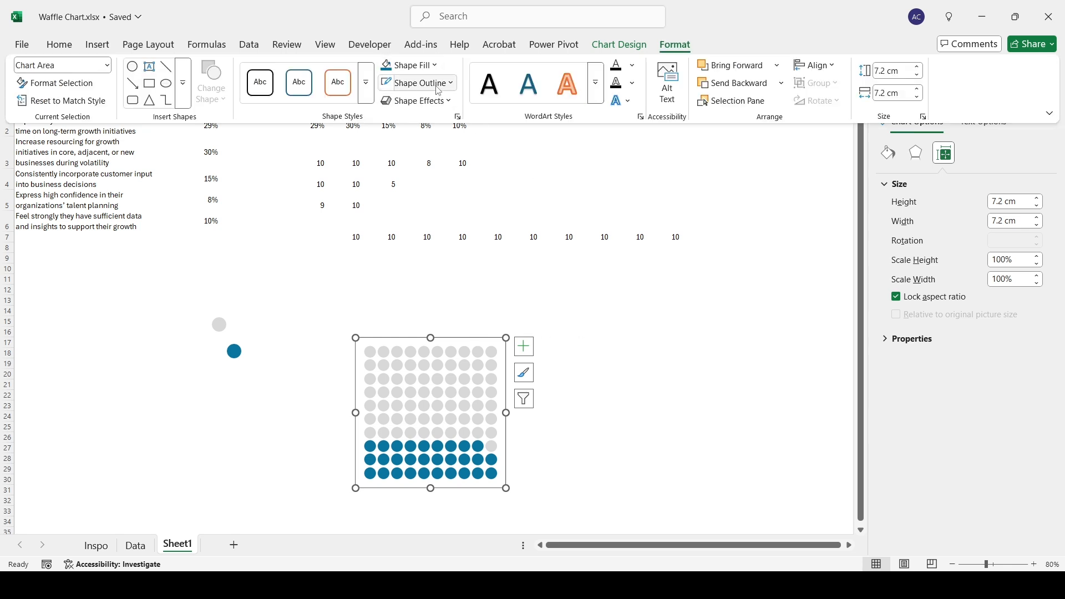
pyautogui.click(456, 88)
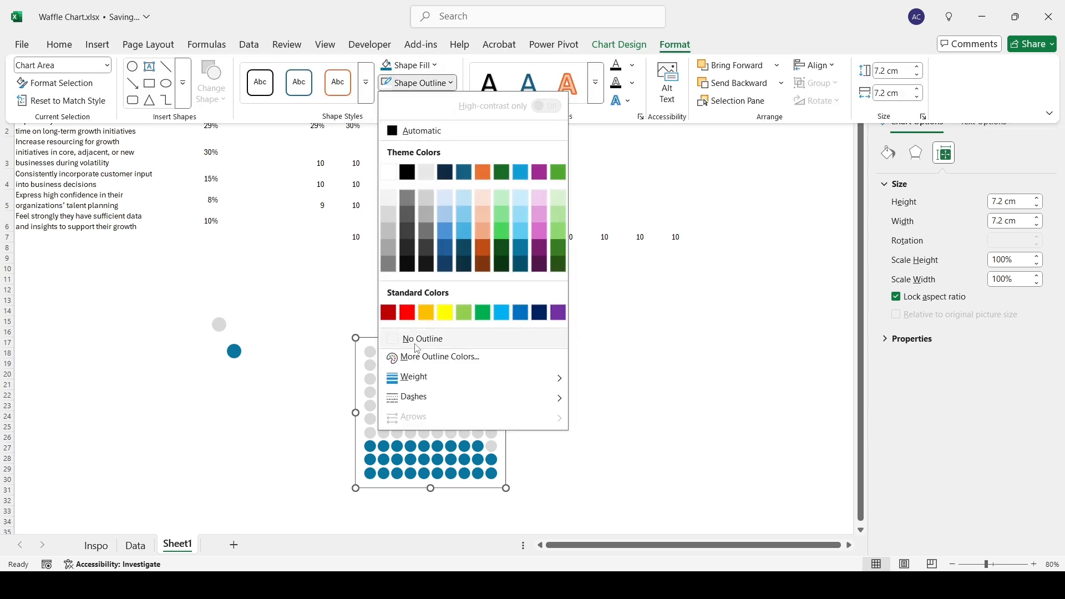
pyautogui.click(416, 340)
pyautogui.click(613, 385)
pyautogui.click(620, 386)
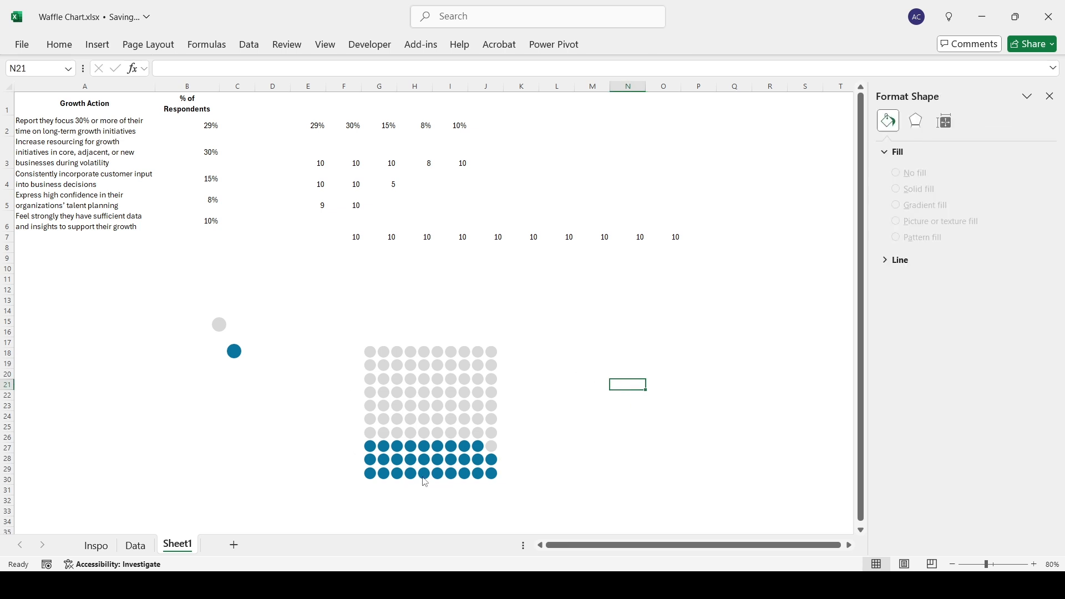
# Step: Duplicate the waffle chart and place the copy beside the original at the same height, under about columns K to O
pyautogui.press('Up')
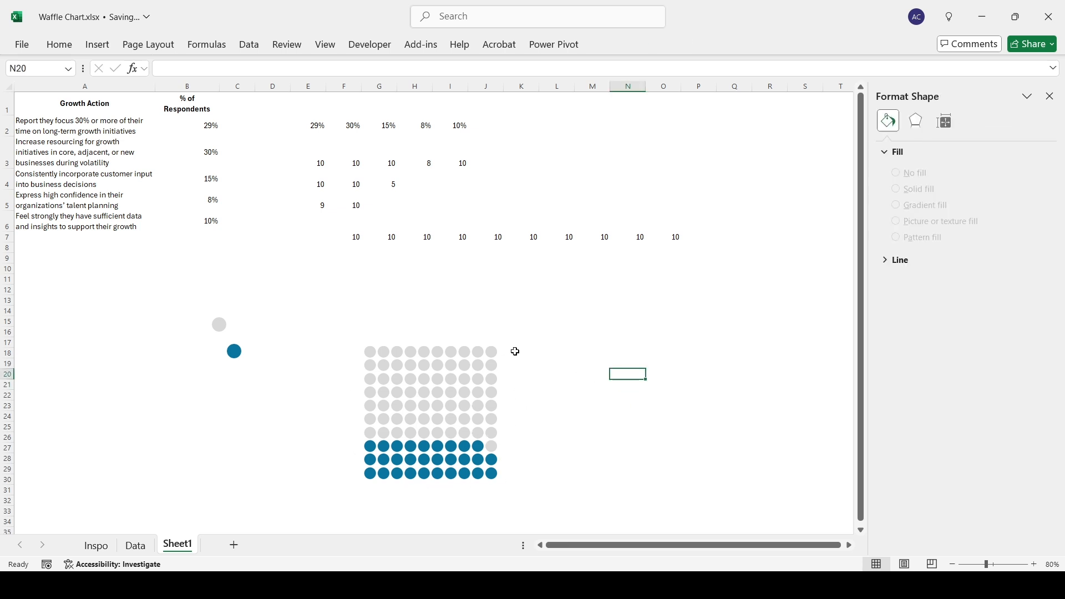
pyautogui.click(505, 356)
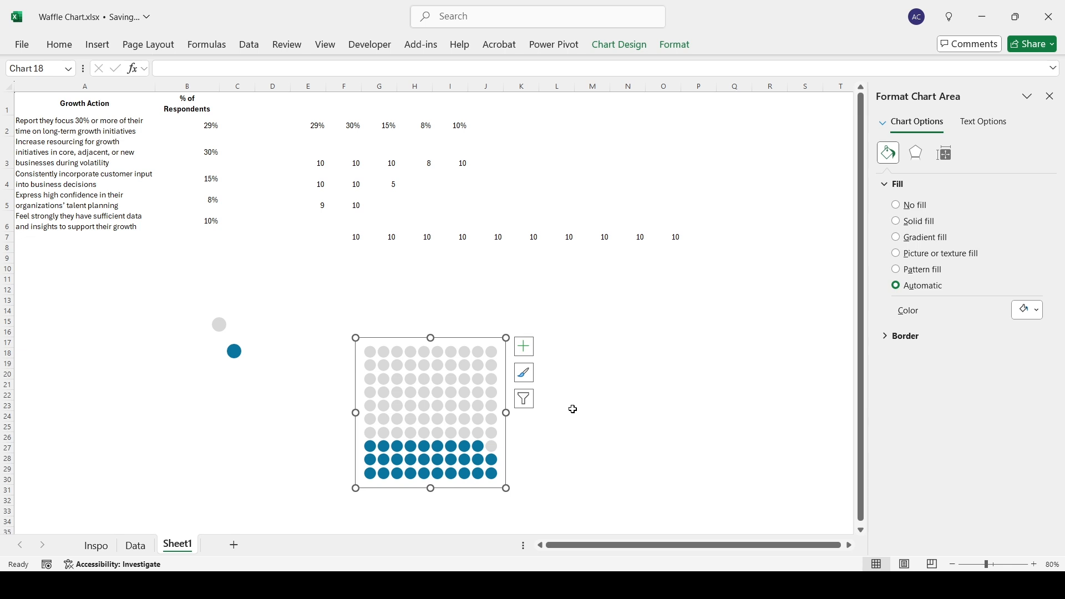
pyautogui.click(573, 367)
pyautogui.hotkey('ctrl', 'v')
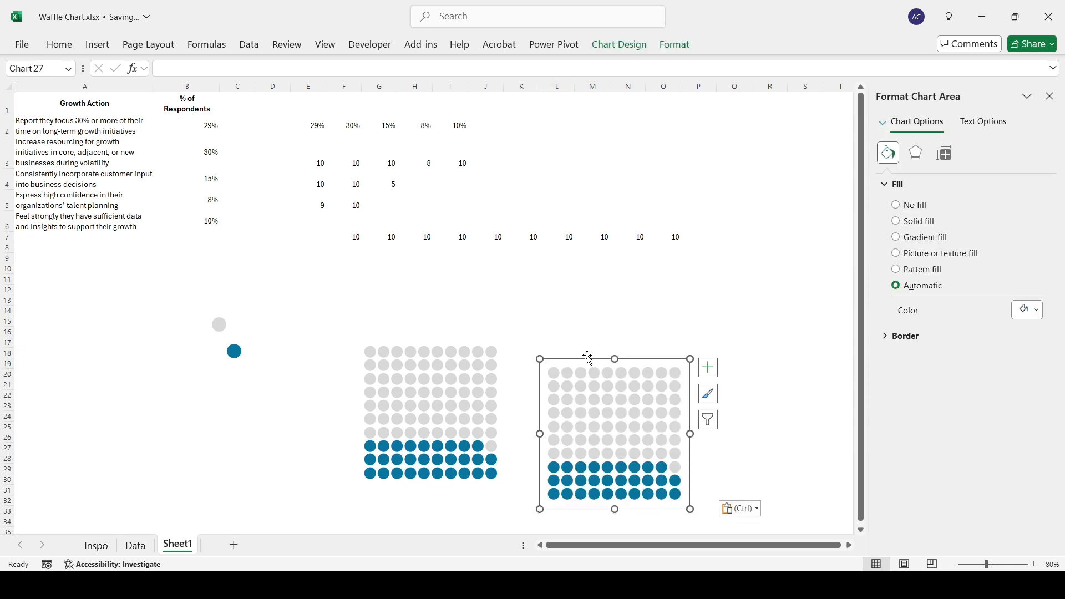
pyautogui.moveTo(588, 358); pyautogui.dragTo(570, 337)
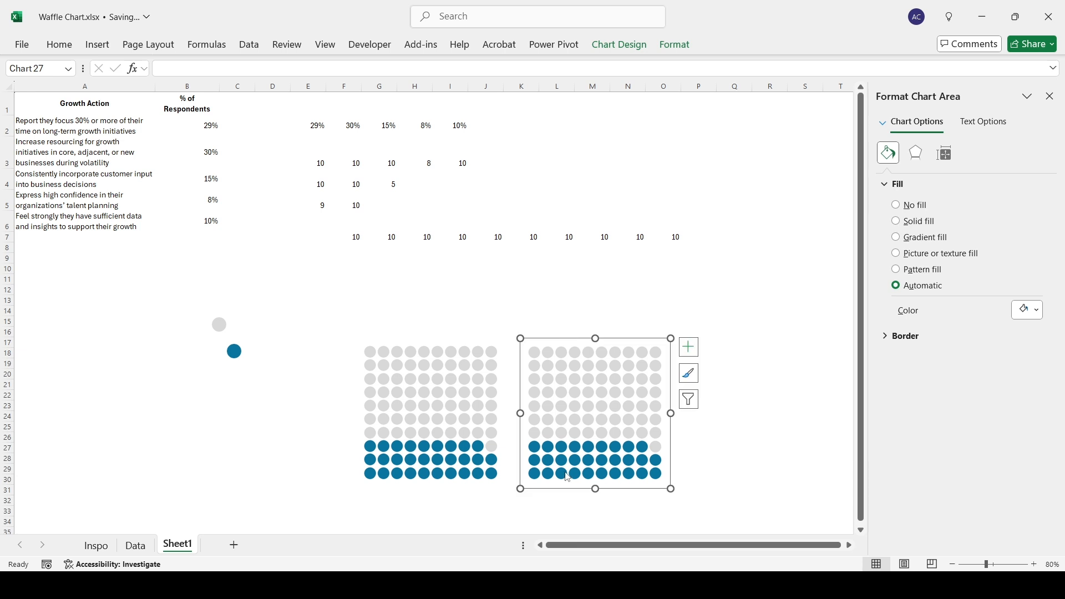
# Step: Point the copied chart's blue series to F3:F5 and refill it with the blue circle, stacked and scaled with 1 unit per picture
pyautogui.click(568, 476)
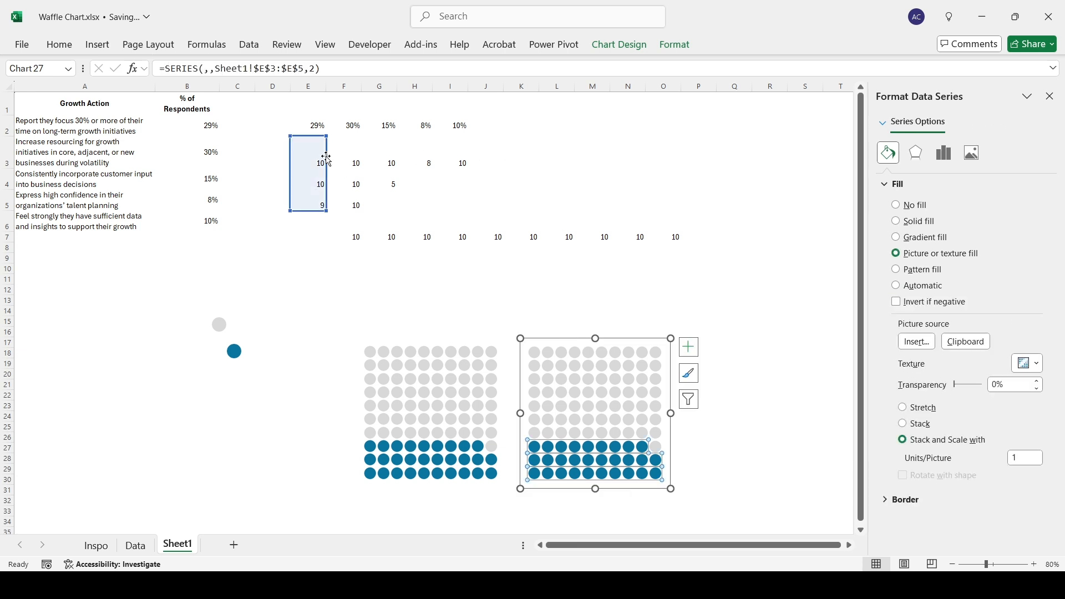
pyautogui.moveTo(329, 161); pyautogui.dragTo(346, 157)
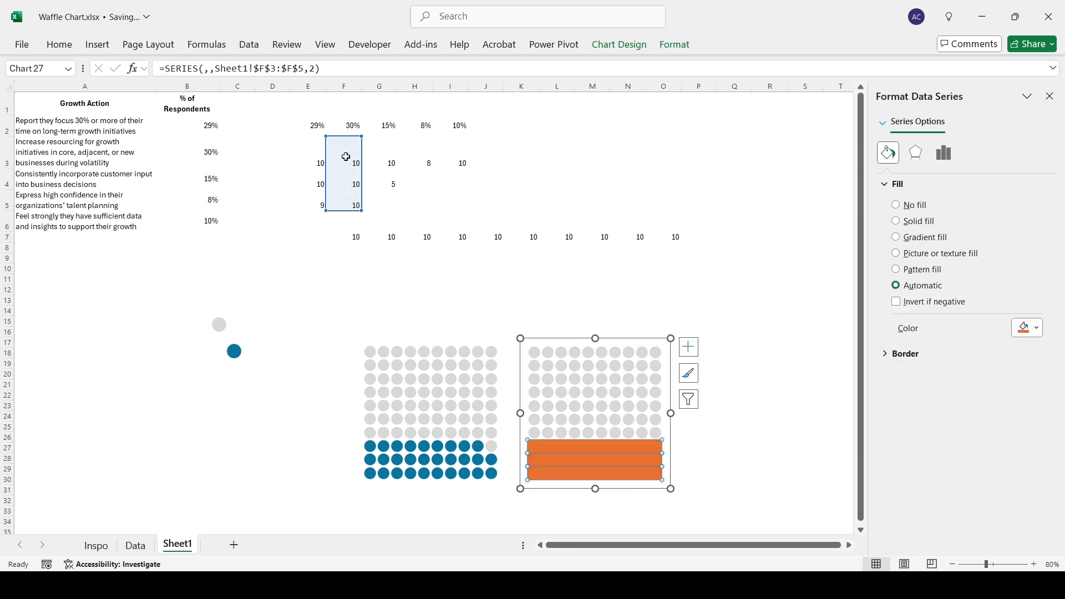
pyautogui.click(234, 351)
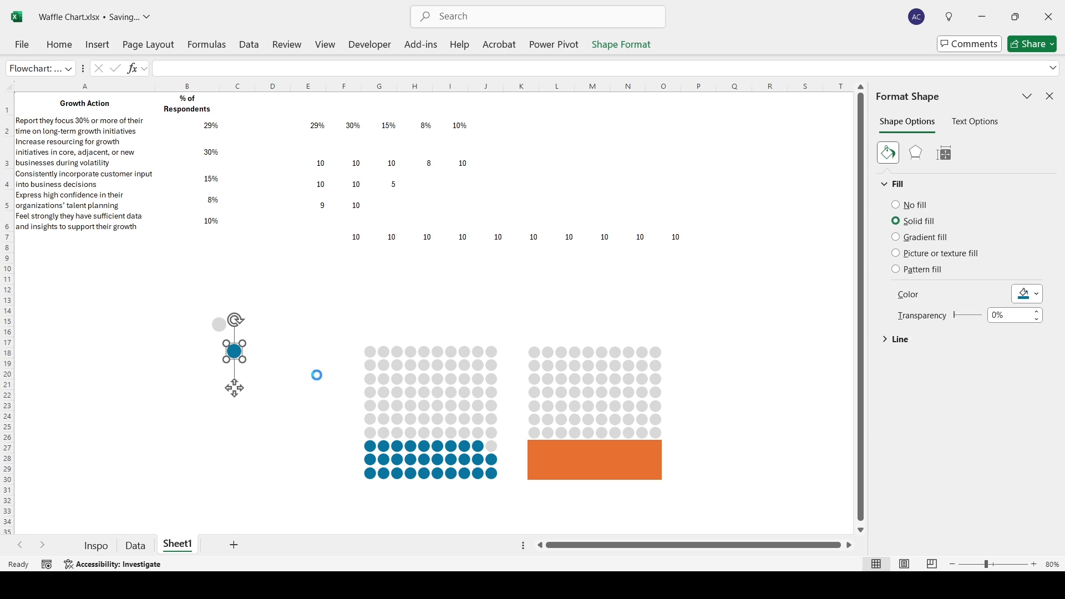
pyautogui.click(562, 454)
pyautogui.hotkey('ctrl', 'v')
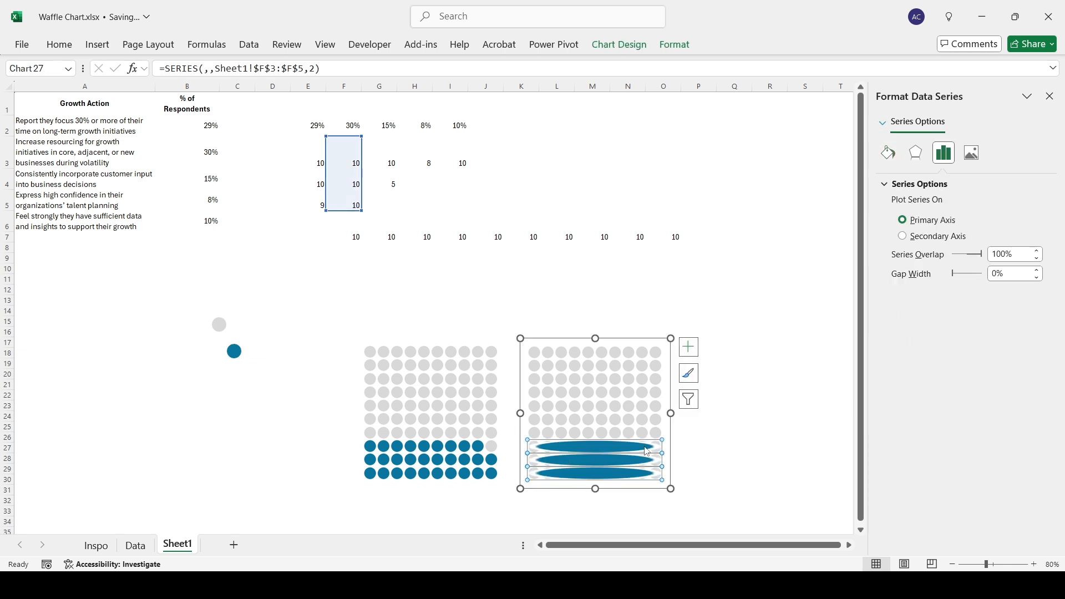
pyautogui.click(888, 153)
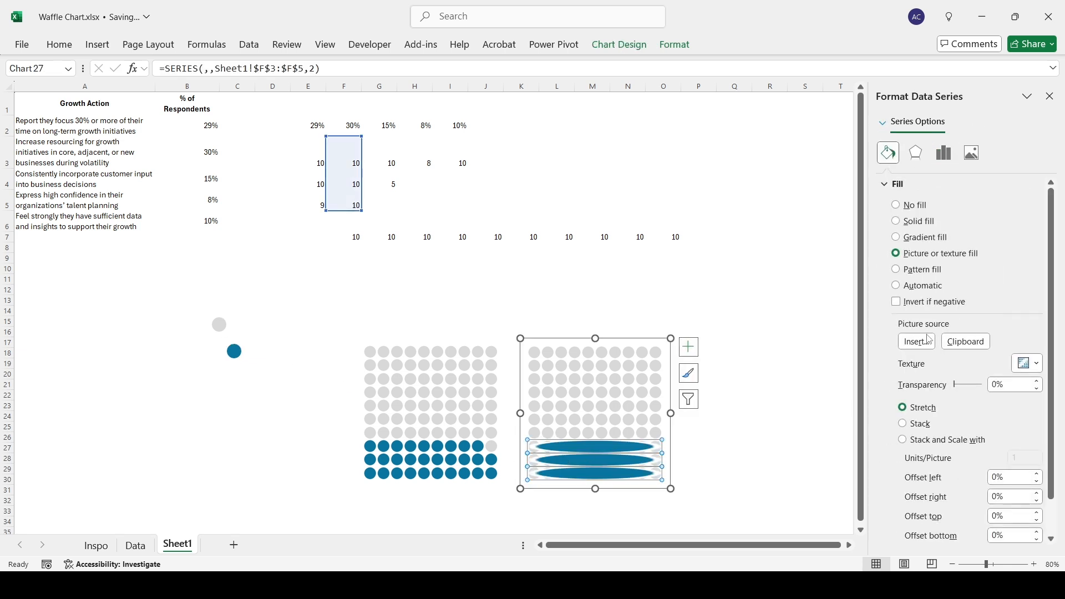
pyautogui.click(903, 440)
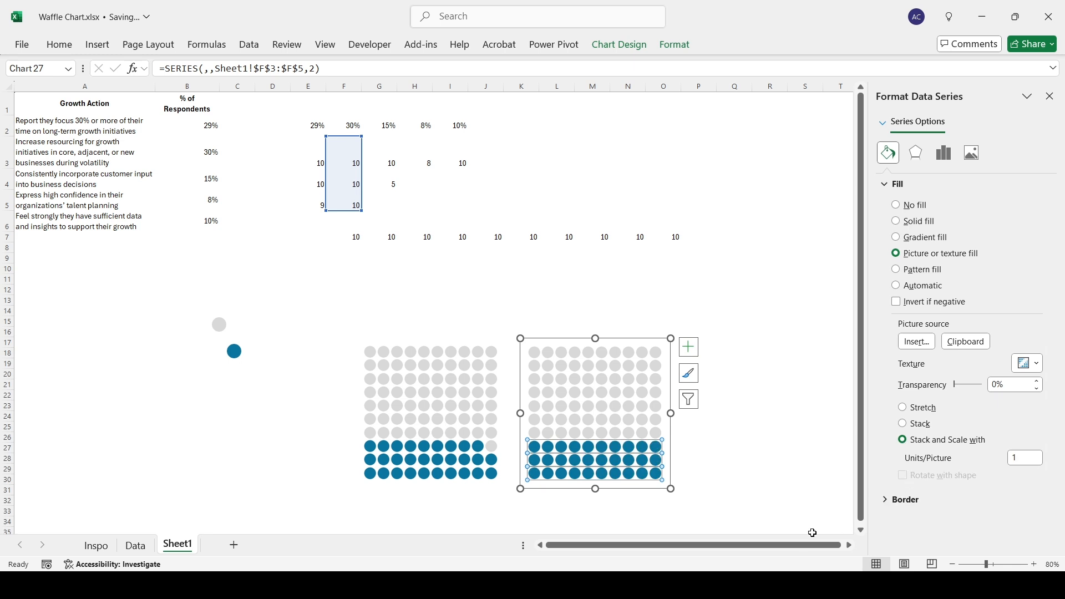
# Step: Add three more copies of the waffle chart in the same row, showing the 15%, 8% and 10% data columns
pyautogui.click(850, 547)
pyautogui.click(850, 546)
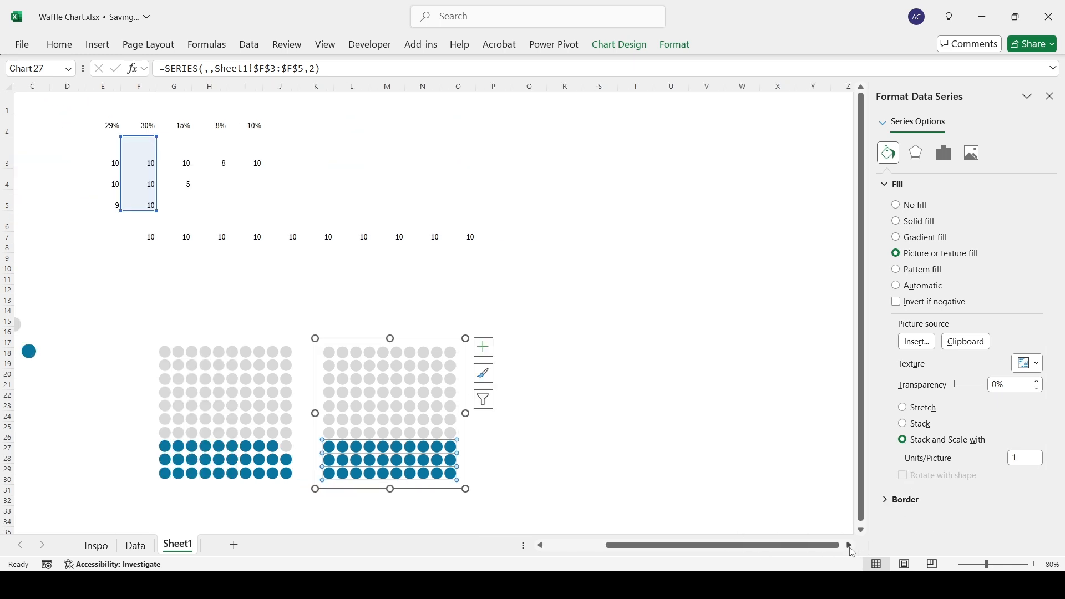
pyautogui.click(608, 420)
pyautogui.click(461, 358)
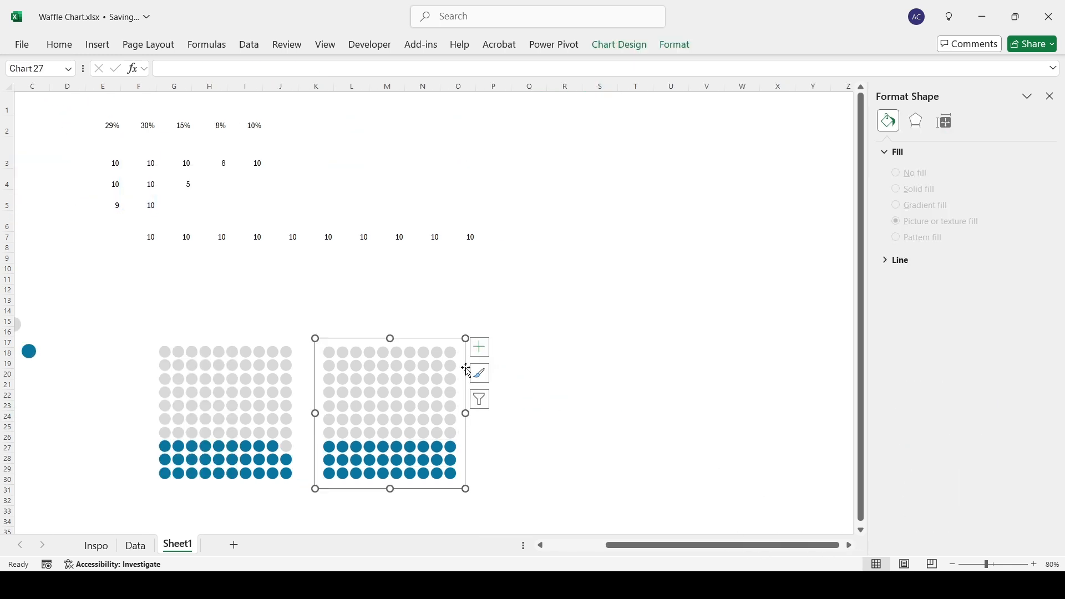
pyautogui.scroll(-2, 603, 403)
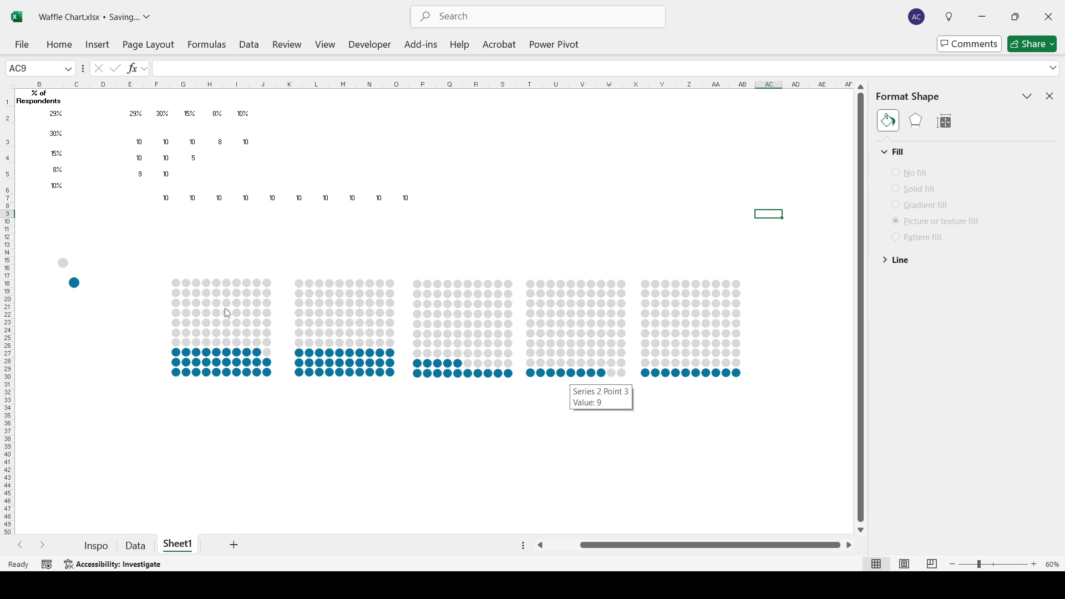
# Step: Align the five waffle charts by their bottom edges and distribute them horizontally
pyautogui.click(247, 273)
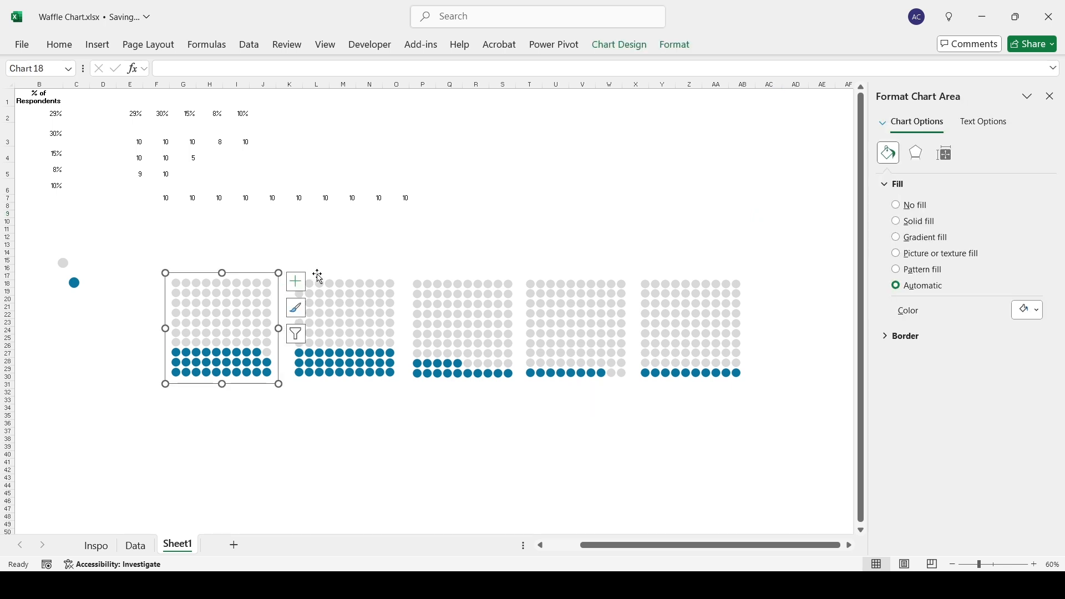
pyautogui.keyDown('ctrl'); pyautogui.click(319, 275); pyautogui.keyUp('ctrl')
pyautogui.keyDown('ctrl'); pyautogui.click(475, 281); pyautogui.keyUp('ctrl')
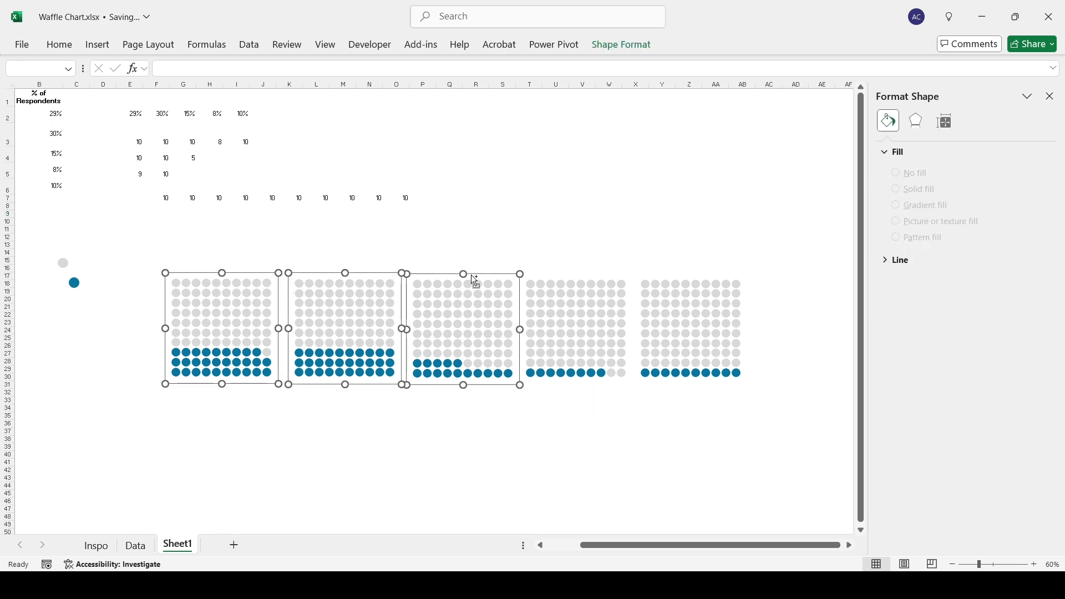
pyautogui.keyDown('ctrl'); pyautogui.click(550, 280); pyautogui.keyUp('ctrl')
pyautogui.keyDown('ctrl'); pyautogui.click(660, 278); pyautogui.keyUp('ctrl')
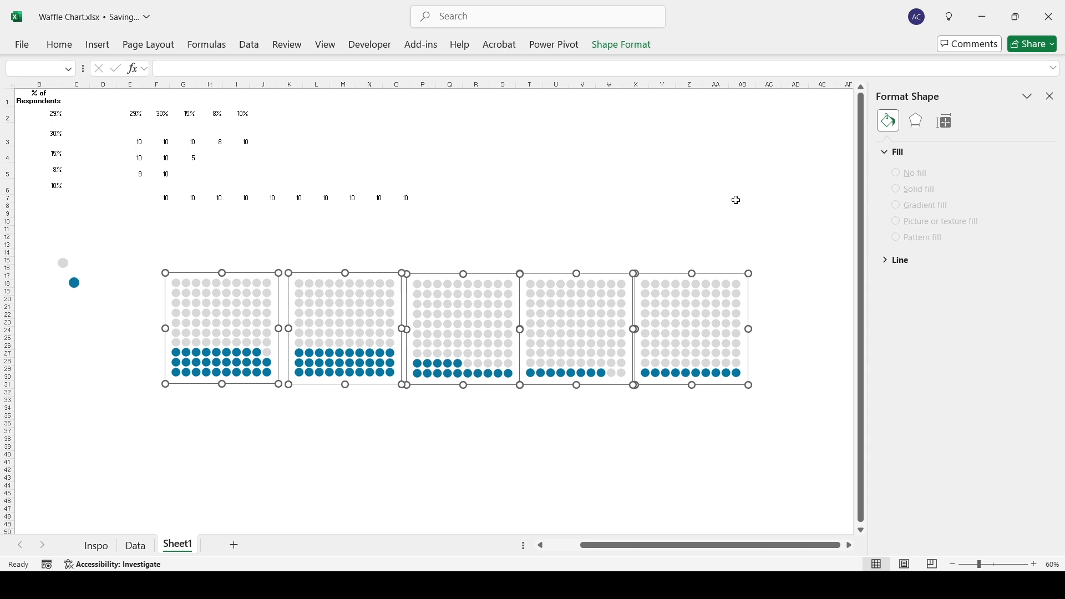
pyautogui.click(612, 47)
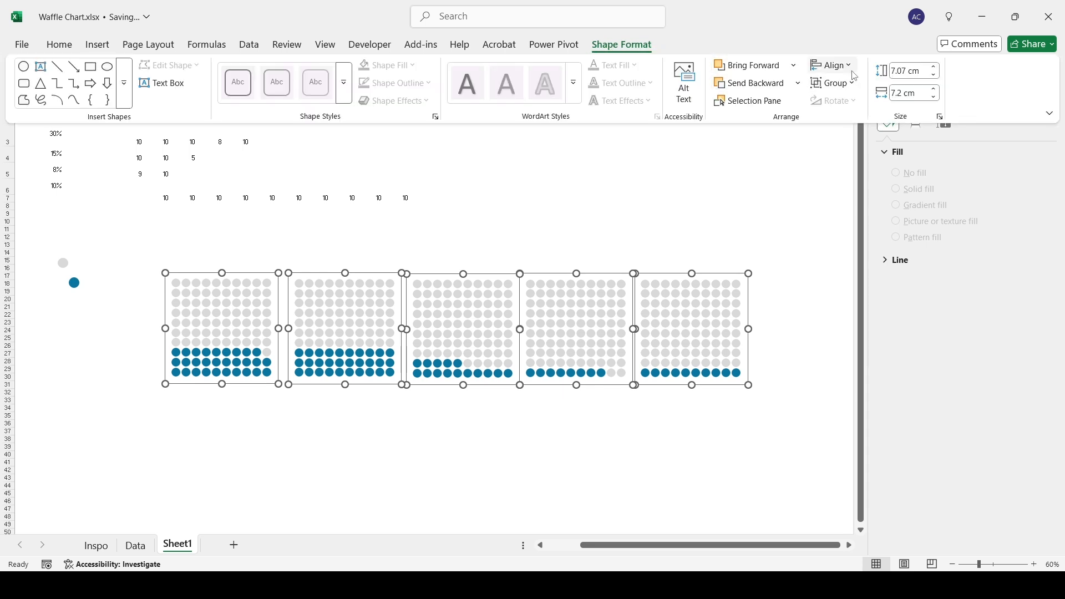
pyautogui.click(850, 69)
pyautogui.click(877, 185)
pyautogui.click(832, 64)
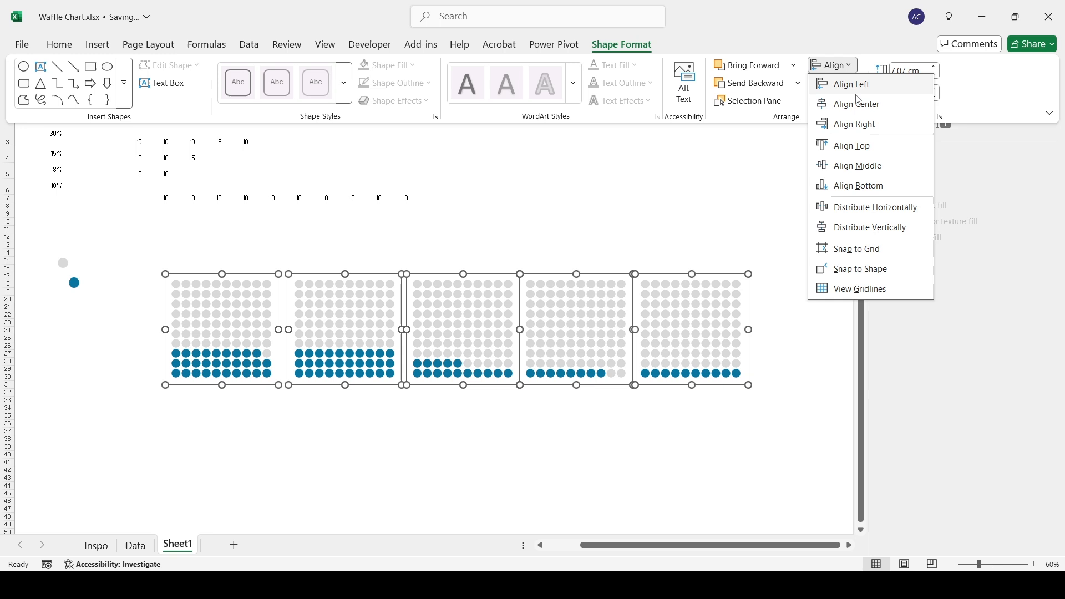
pyautogui.click(878, 216)
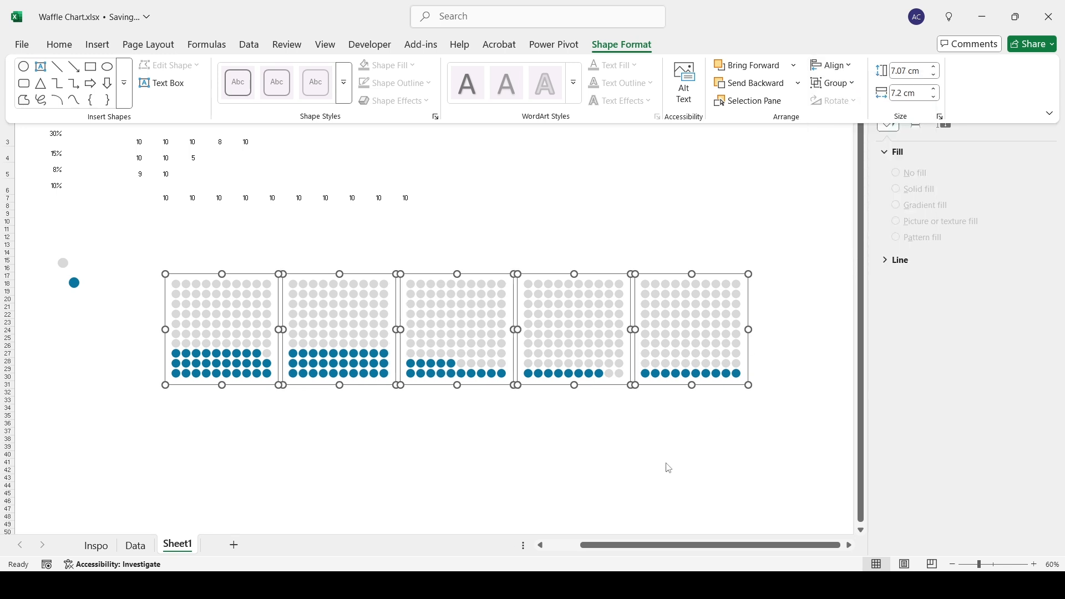
pyautogui.click(612, 469)
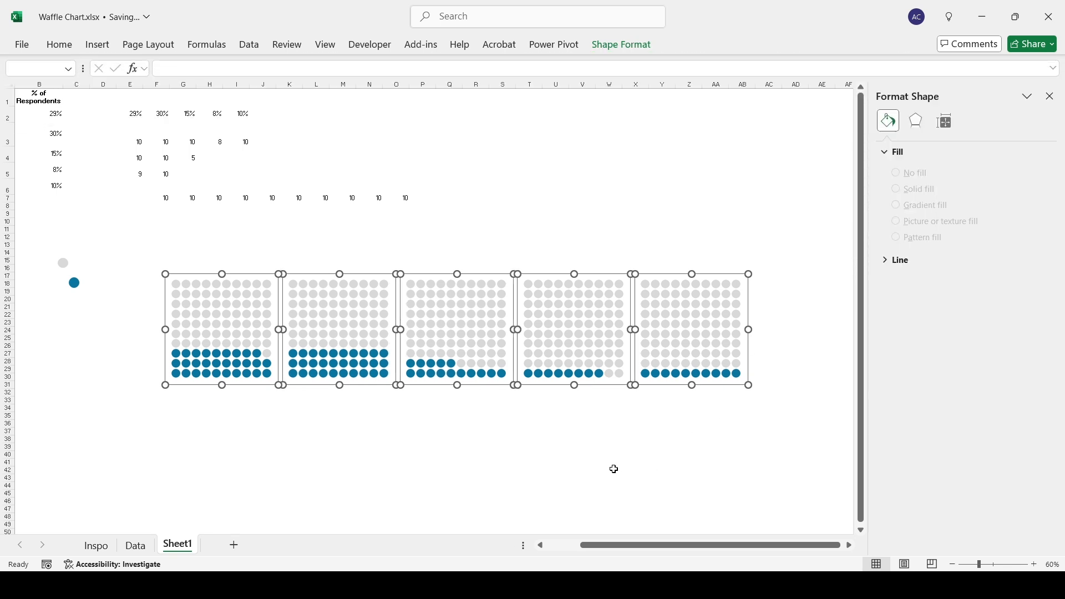
# Step: Spread the row of charts wider by moving the first two charts left and the last two right
pyautogui.click(277, 308)
pyautogui.moveTo(277, 307); pyautogui.dragTo(256, 309)
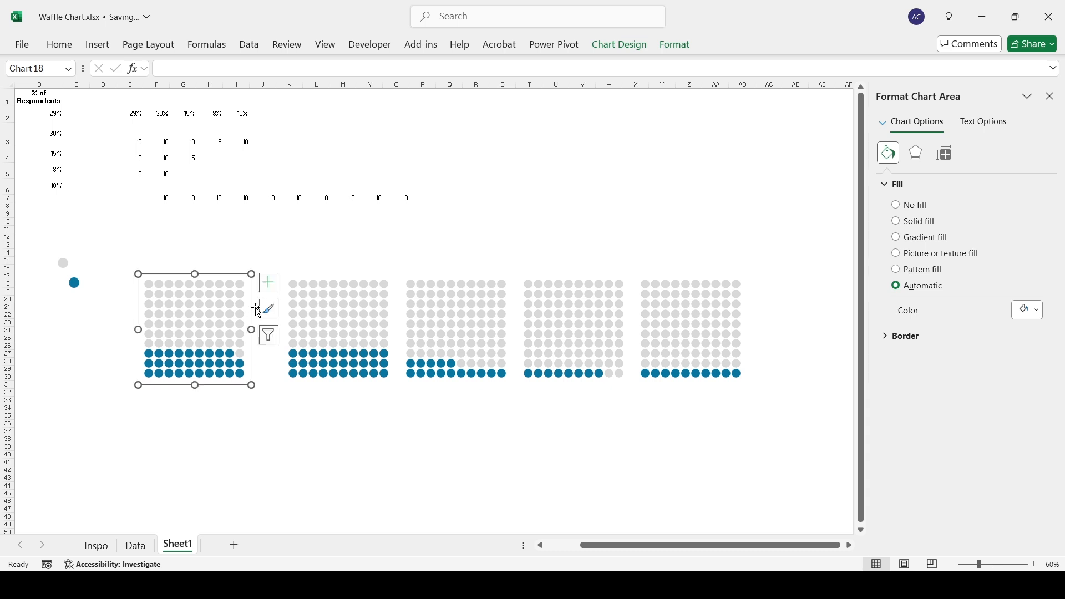
pyautogui.moveTo(394, 321); pyautogui.dragTo(385, 322)
pyautogui.moveTo(747, 316); pyautogui.dragTo(781, 318)
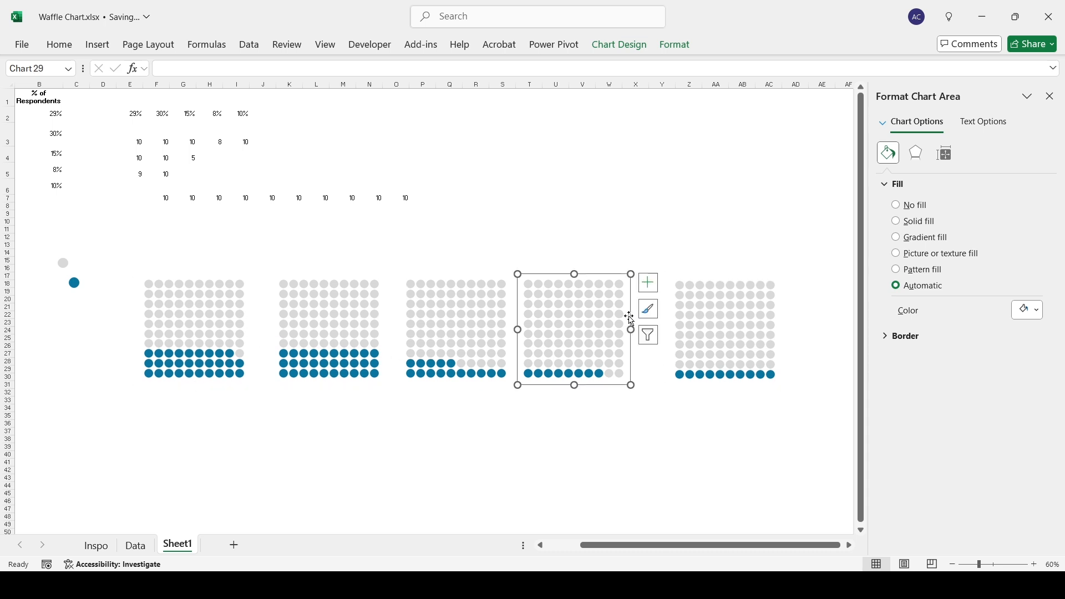
pyautogui.moveTo(631, 321); pyautogui.dragTo(649, 321)
# Step: Select all five waffle charts and distribute them horizontally across the wider row
pyautogui.keyDown('ctrl'); pyautogui.click(776, 302); pyautogui.keyUp('ctrl')
pyautogui.keyDown('ctrl'); pyautogui.click(502, 307); pyautogui.keyUp('ctrl')
pyautogui.keyDown('ctrl'); pyautogui.click(377, 307); pyautogui.keyUp('ctrl')
pyautogui.keyDown('ctrl'); pyautogui.click(243, 308); pyautogui.keyUp('ctrl')
pyautogui.click(621, 45)
pyautogui.click(832, 65)
pyautogui.click(866, 208)
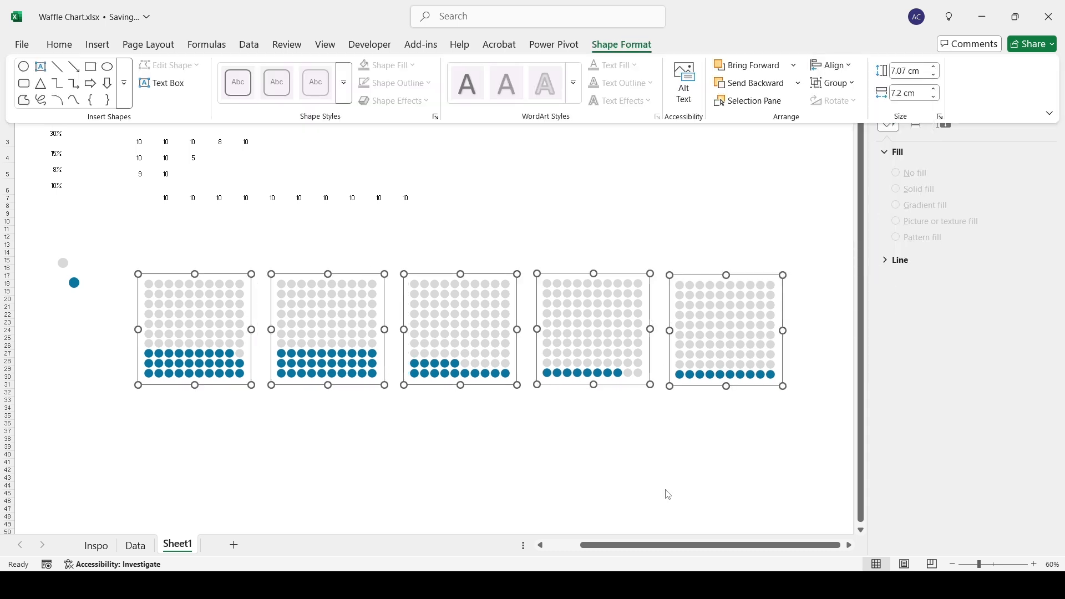
# Step: Move the five charts together down to about rows 27 to 39
pyautogui.click(666, 495)
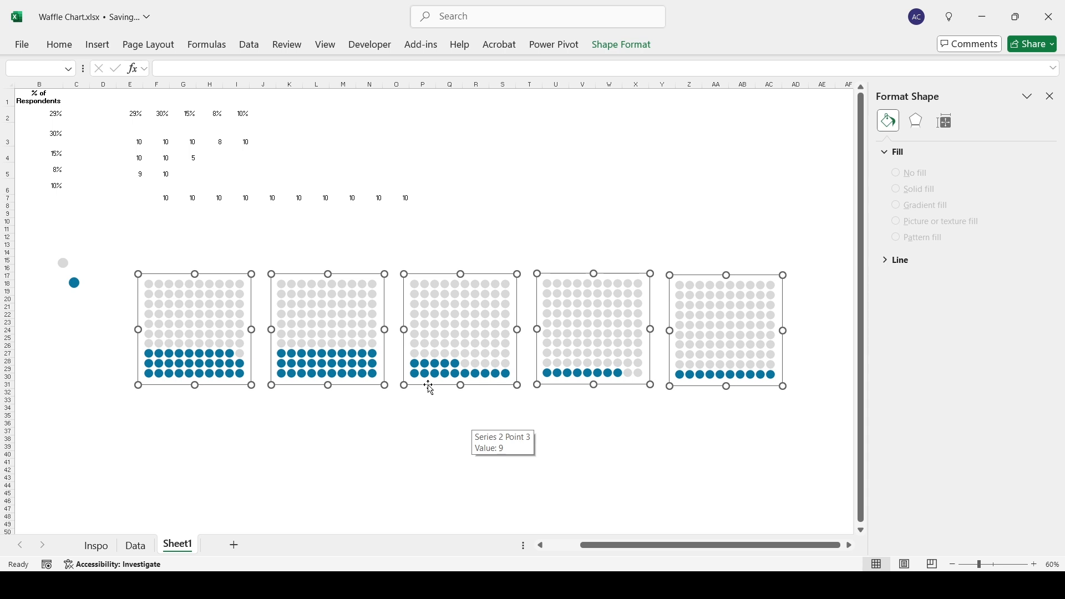
pyautogui.moveTo(428, 388); pyautogui.dragTo(430, 443)
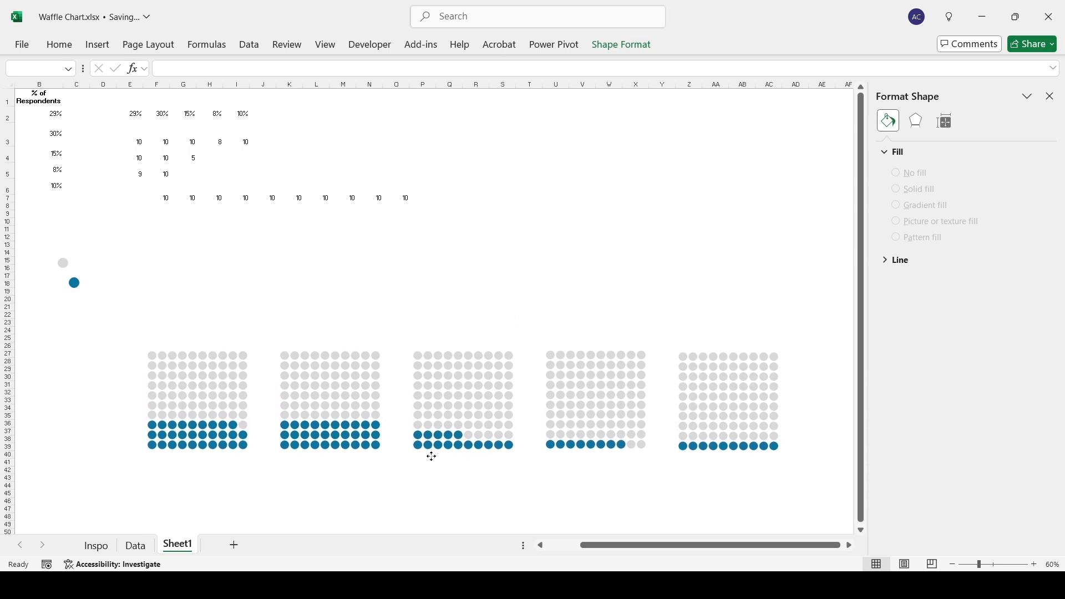
pyautogui.click(380, 315)
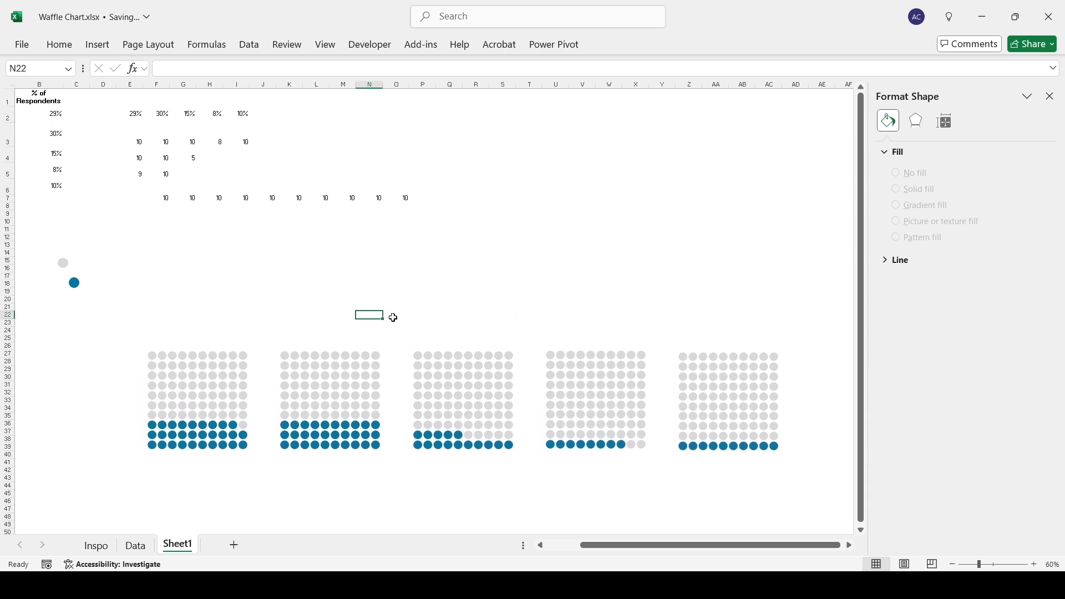
# Step: Draw a text box under the first waffle chart, spanning about columns F to I and rows 41 to 44
pyautogui.moveTo(618, 545); pyautogui.dragTo(577, 539)
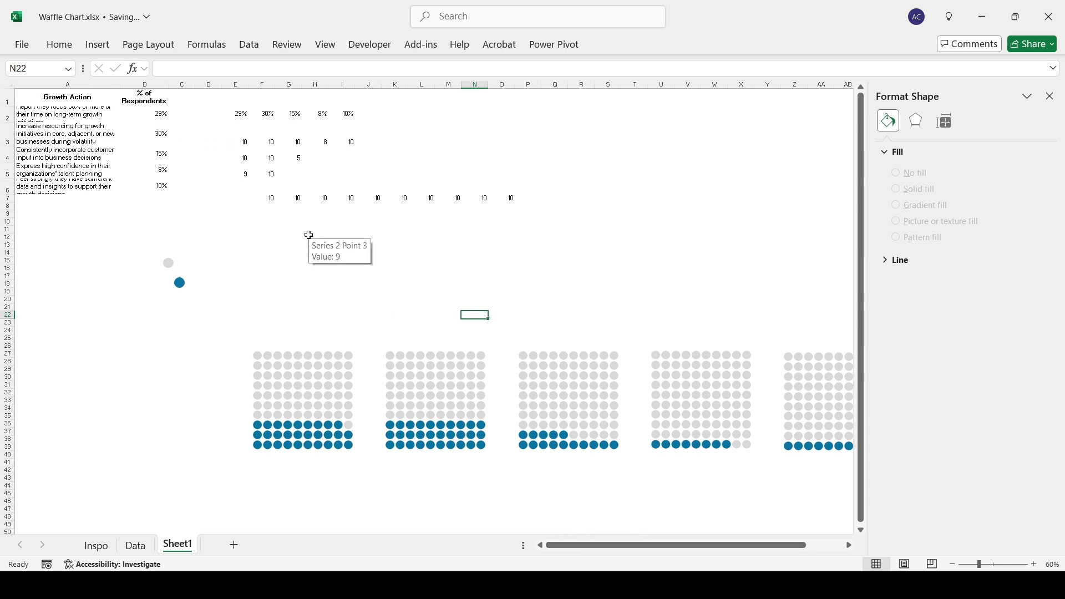
pyautogui.click(98, 44)
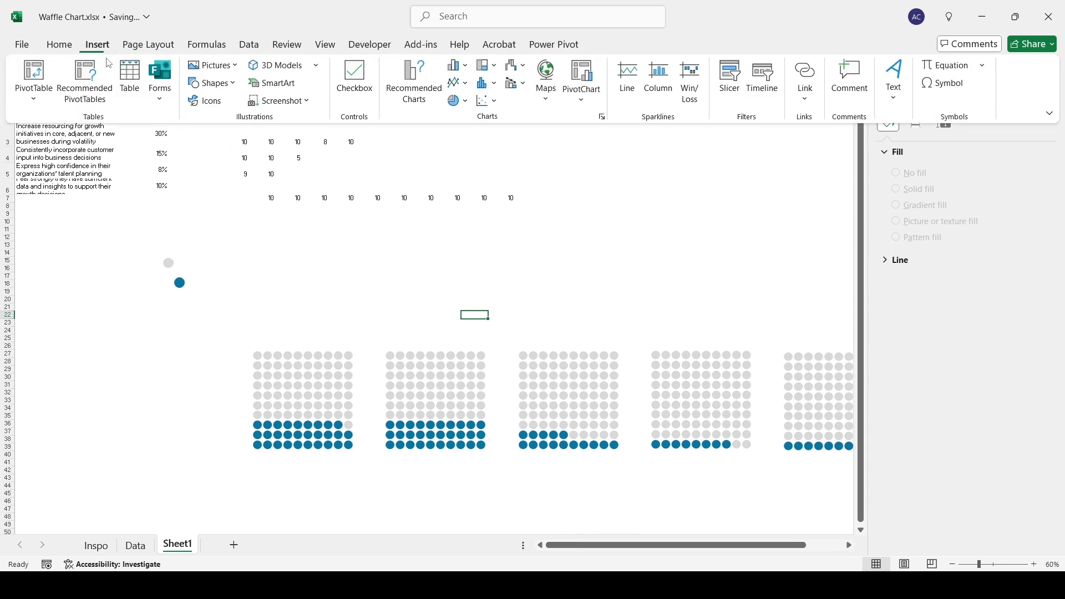
pyautogui.click(226, 83)
pyautogui.click(213, 122)
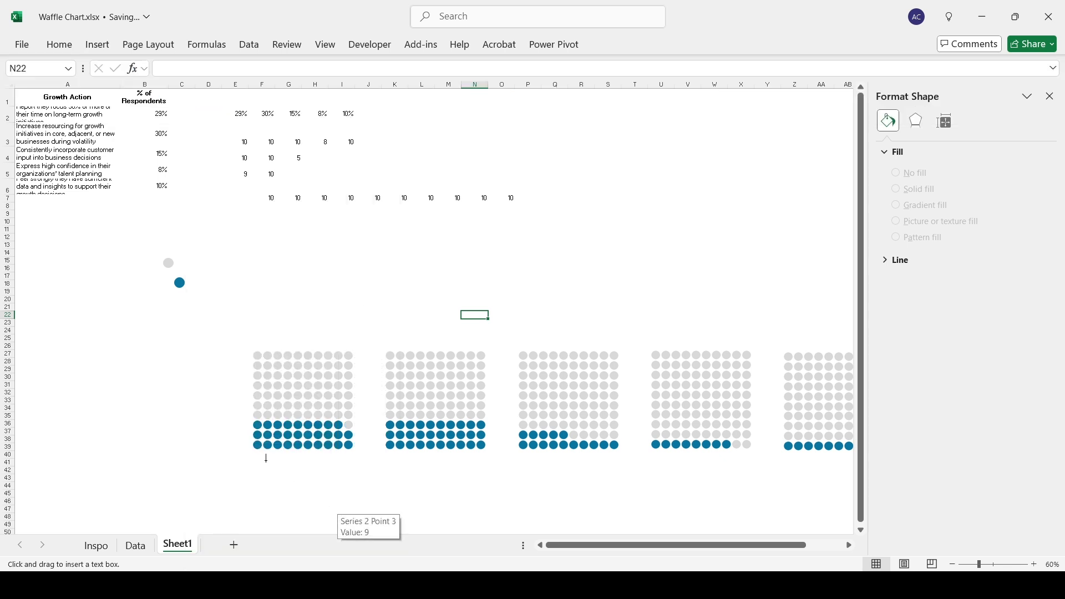
pyautogui.moveTo(252, 456); pyautogui.dragTo(357, 488)
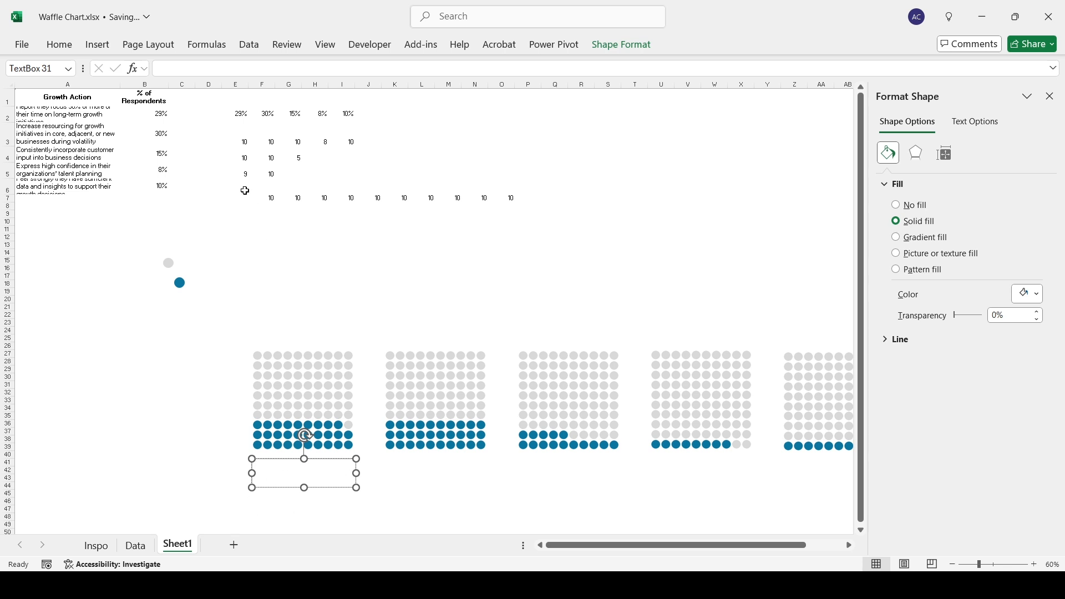
# Step: Link the text box to the first growth action with the formula =$A$2
pyautogui.click(190, 67)
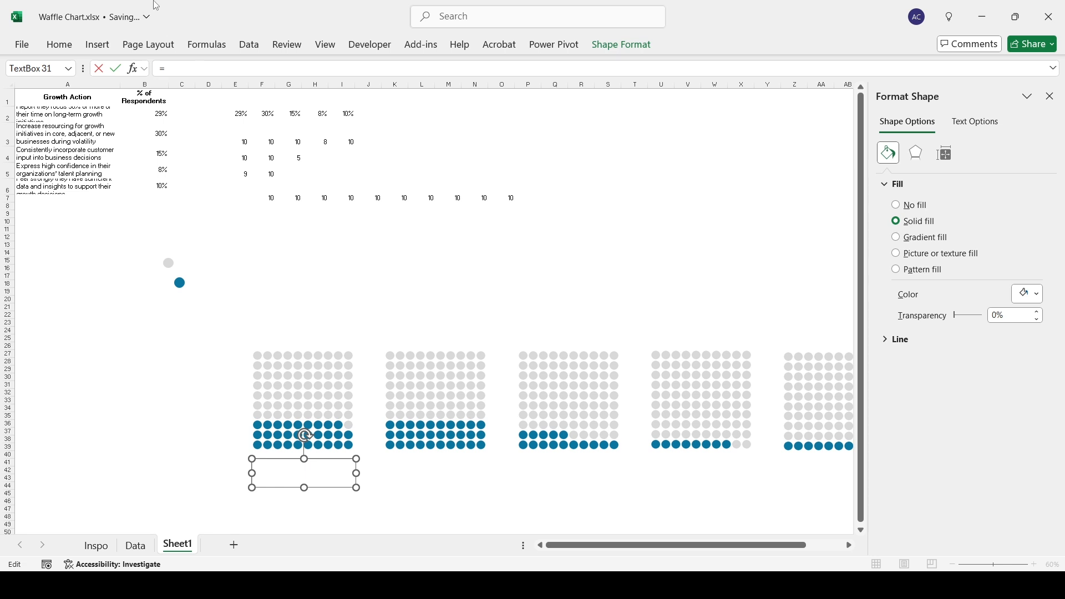
pyautogui.click(91, 115)
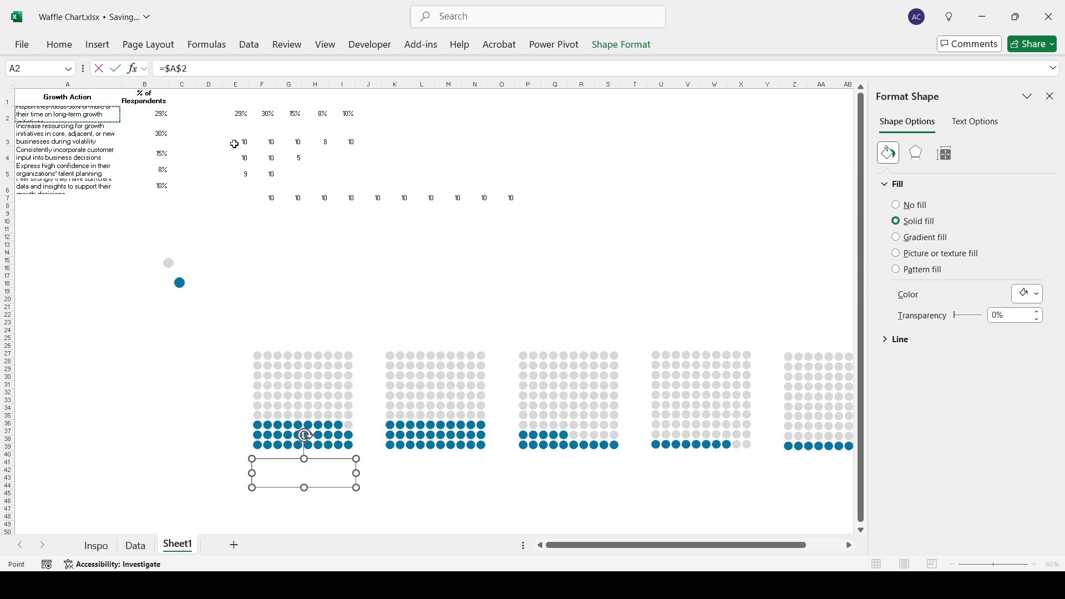
pyautogui.press('Return')
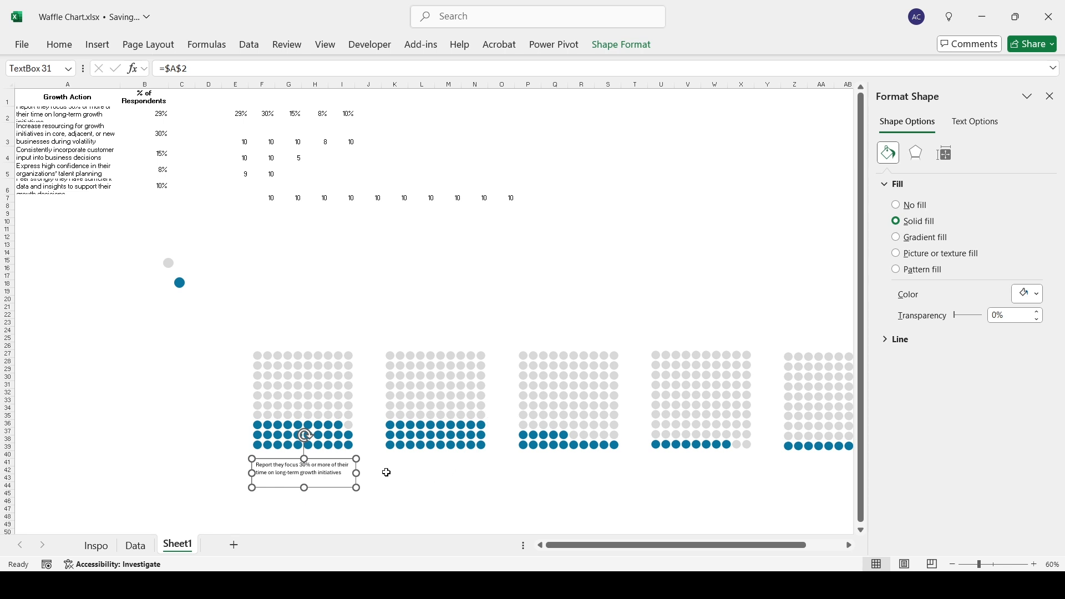
# Step: Copy the text box under the other four waffle charts, each showing its matching growth action from column A
pyautogui.scroll(1, 331, 428)
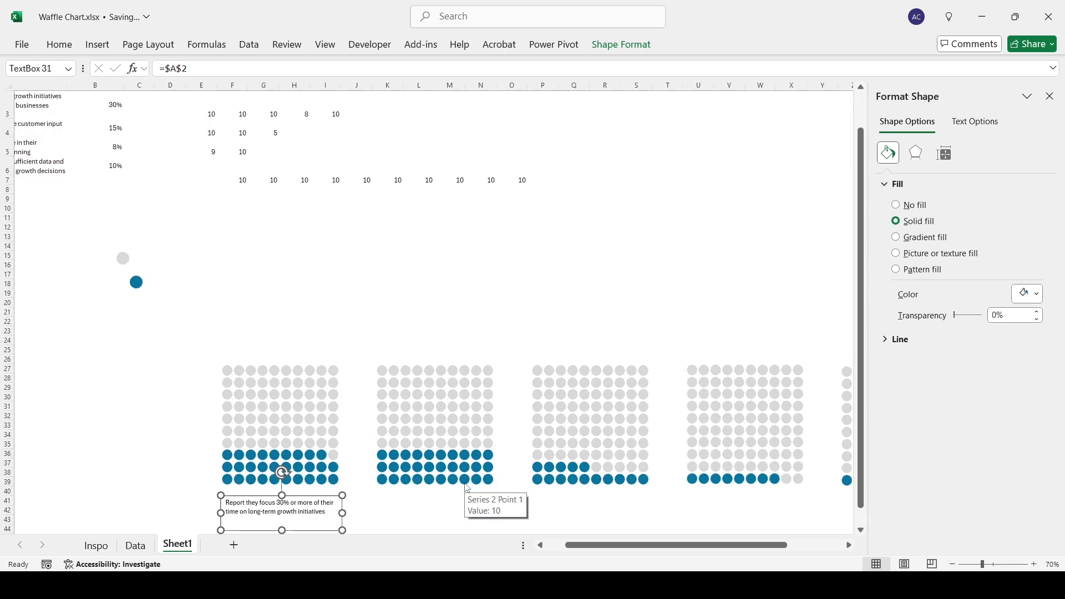
pyautogui.hotkey('ctrl', 'v')
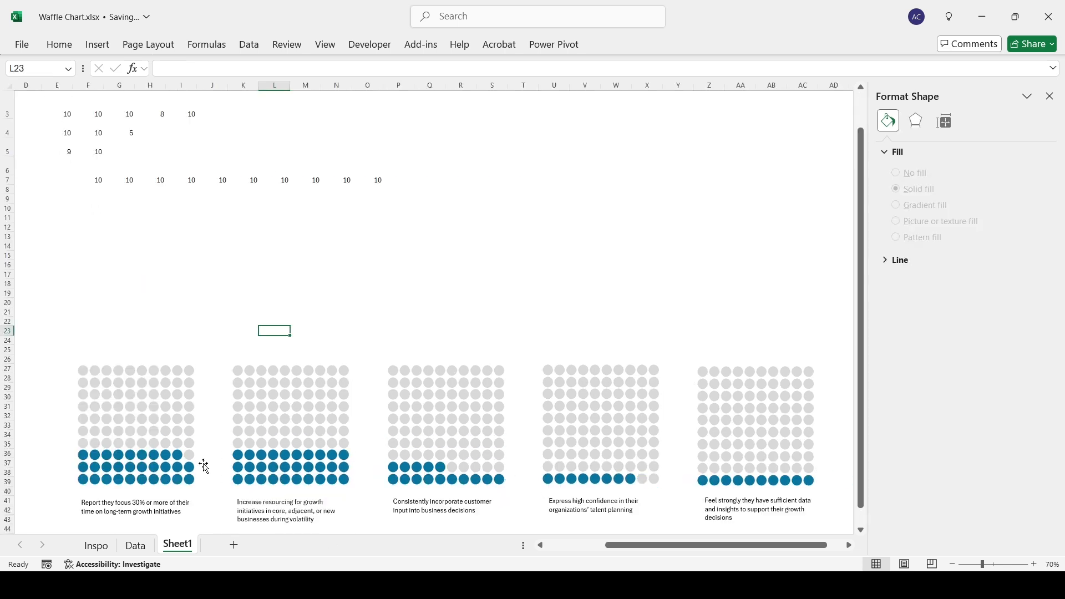
# Step: Add large percentage labels above the five waffle charts: 29%, 30%, 15%, 8% and 10%
pyautogui.click(98, 45)
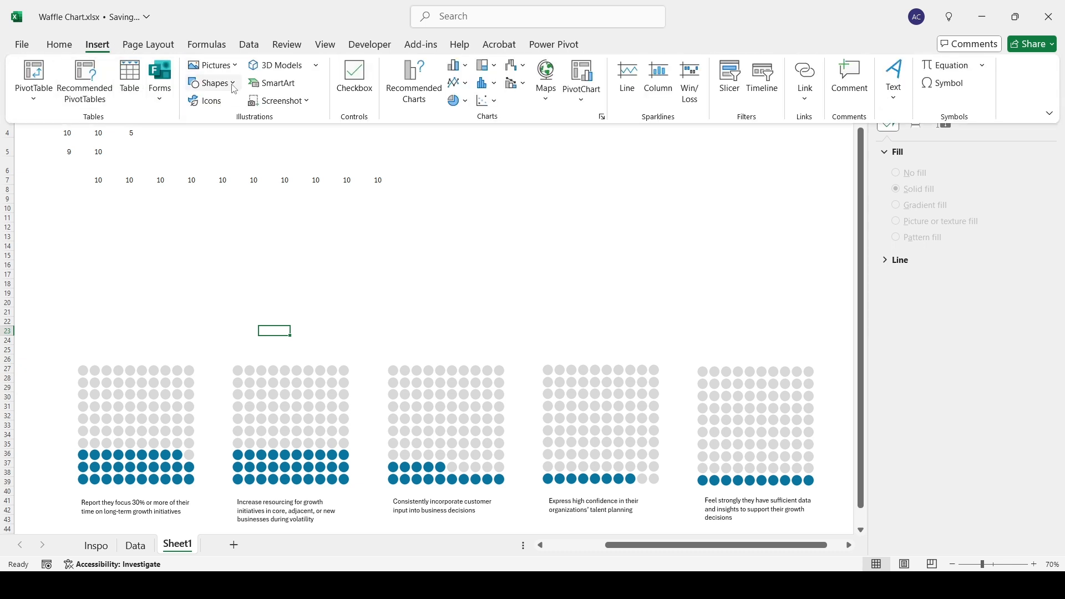
pyautogui.click(234, 88)
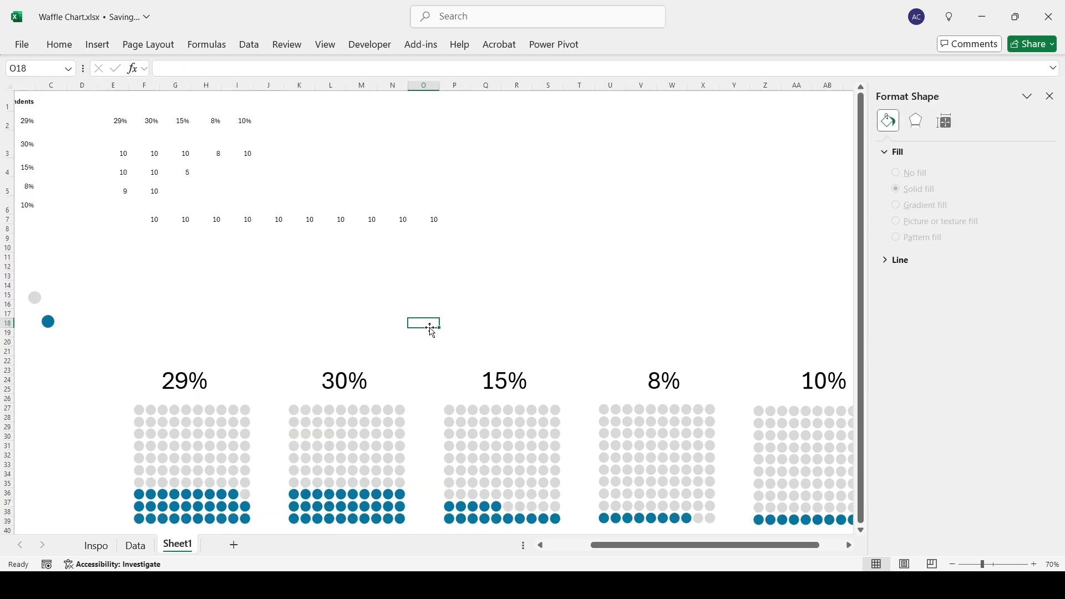
# Step: Slightly enlarge the text in the five growth-action text boxes under the waffle charts
pyautogui.scroll(-5, 431, 331)
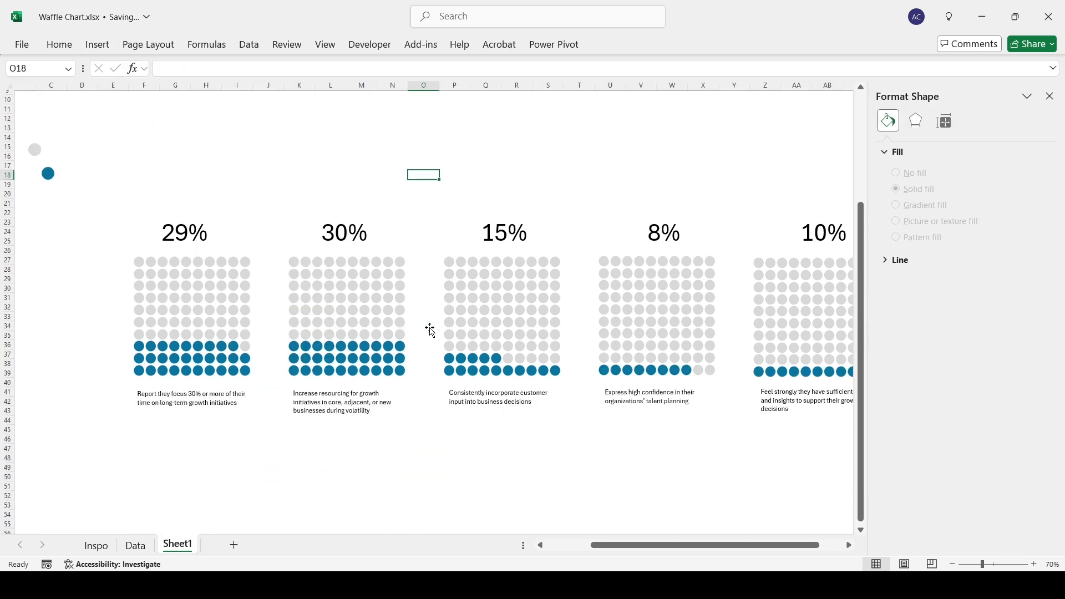
pyautogui.scroll(1, 431, 331)
pyautogui.click(238, 419)
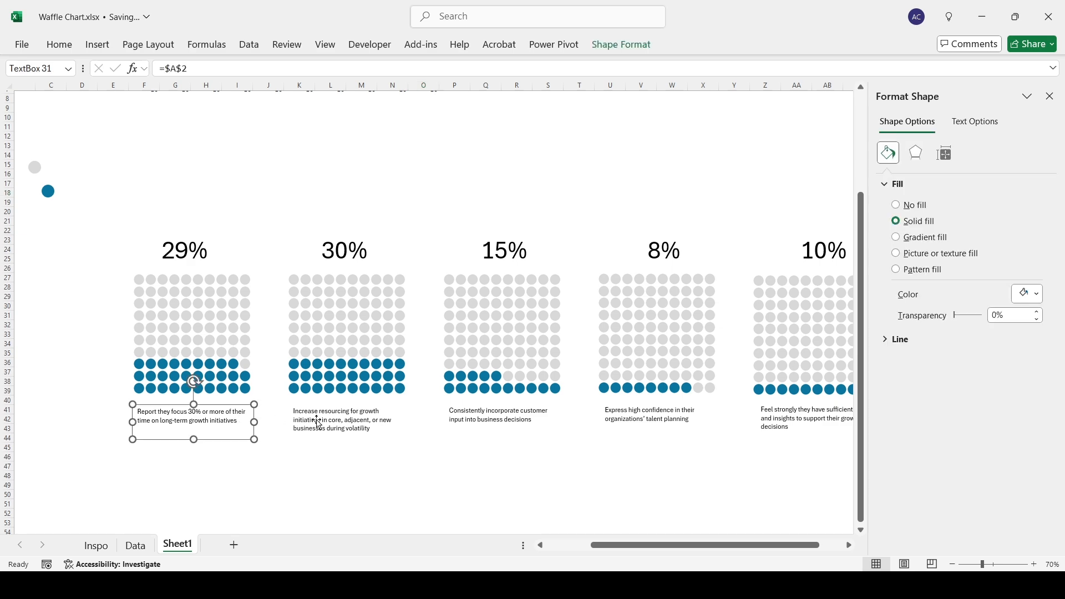
pyautogui.keyDown('shift'); pyautogui.click(330, 422); pyautogui.keyUp('shift')
pyautogui.scroll(2, 548, 196)
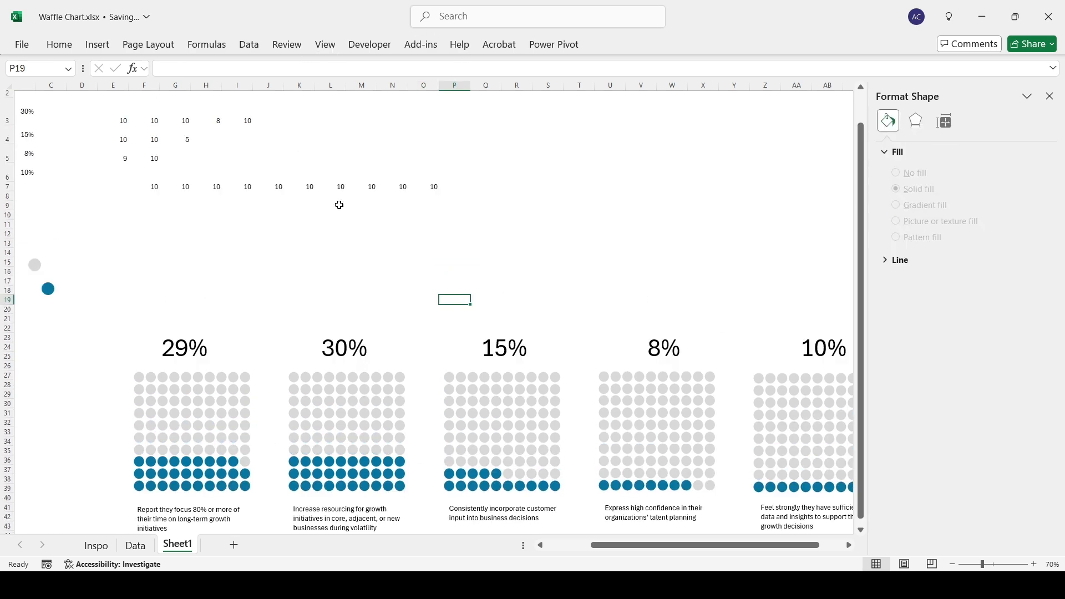
# Step: Center-align the 29% label, the first waffle chart and its growth-action text box with each other
pyautogui.click(198, 349)
pyautogui.keyDown('shift'); pyautogui.click(237, 407); pyautogui.keyUp('shift')
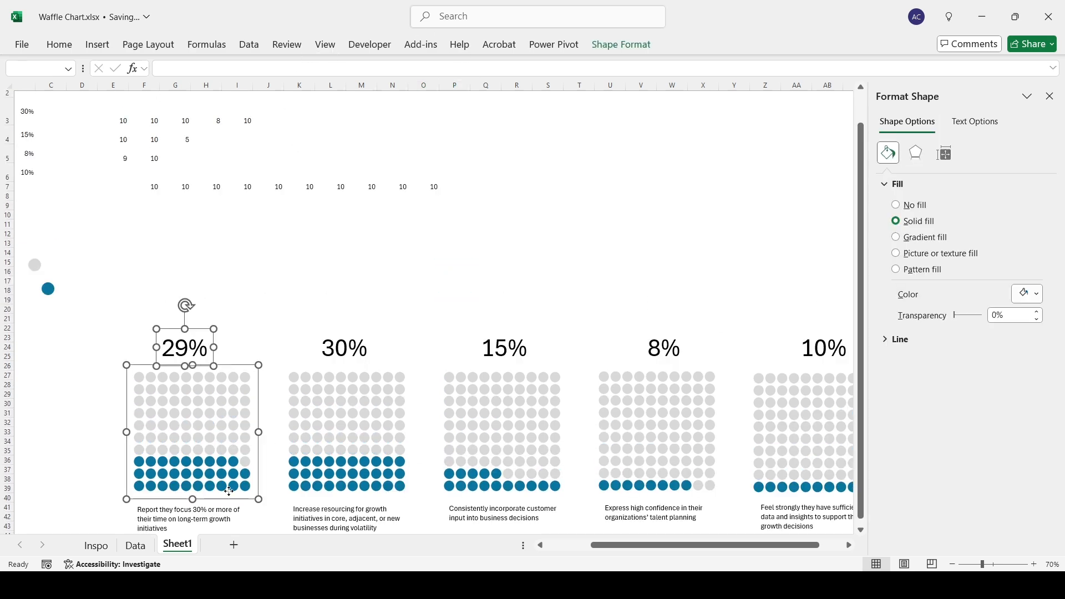
pyautogui.keyDown('shift'); pyautogui.click(220, 516); pyautogui.keyUp('shift')
pyautogui.scroll(-1, 359, 264)
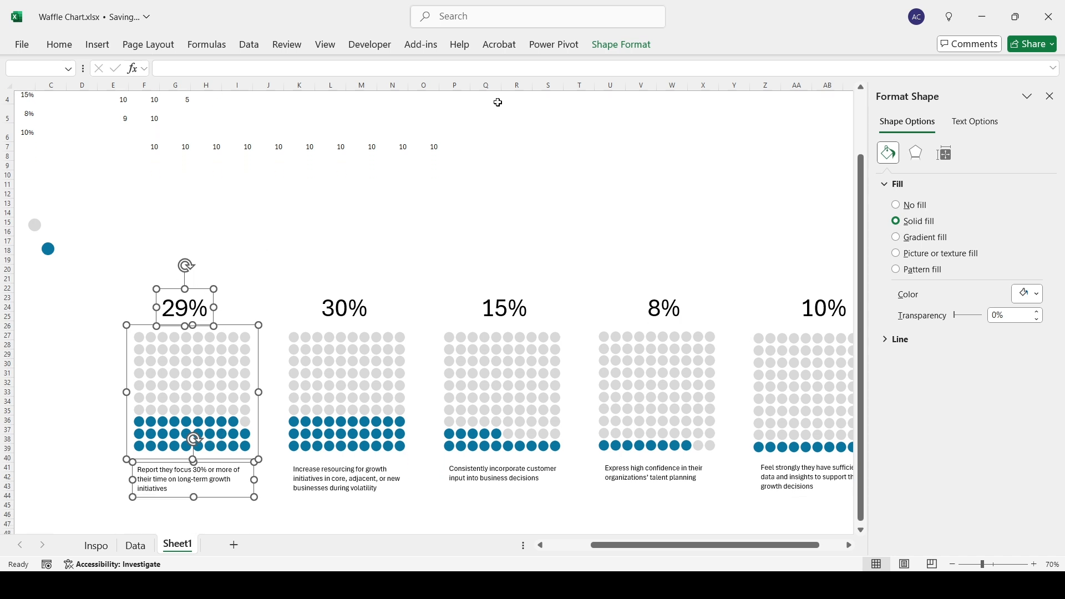
pyautogui.click(622, 45)
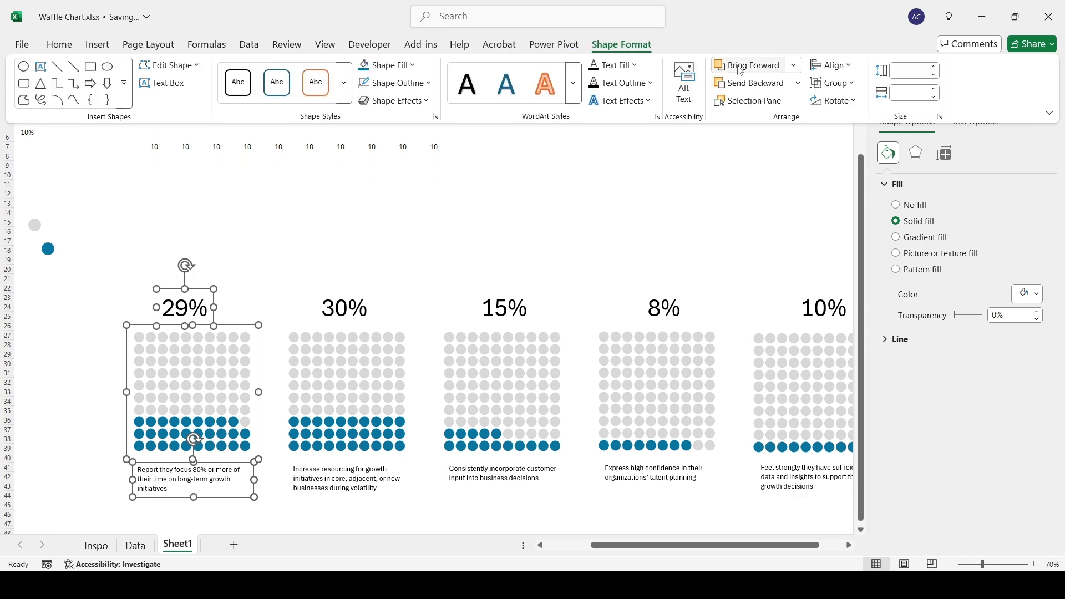
pyautogui.click(814, 67)
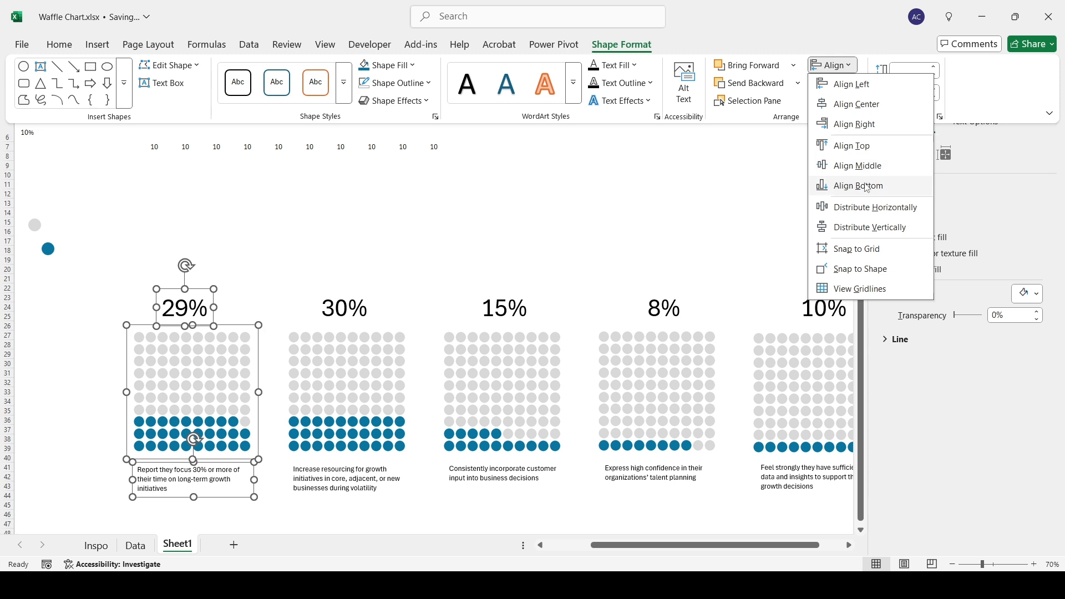
pyautogui.click(857, 106)
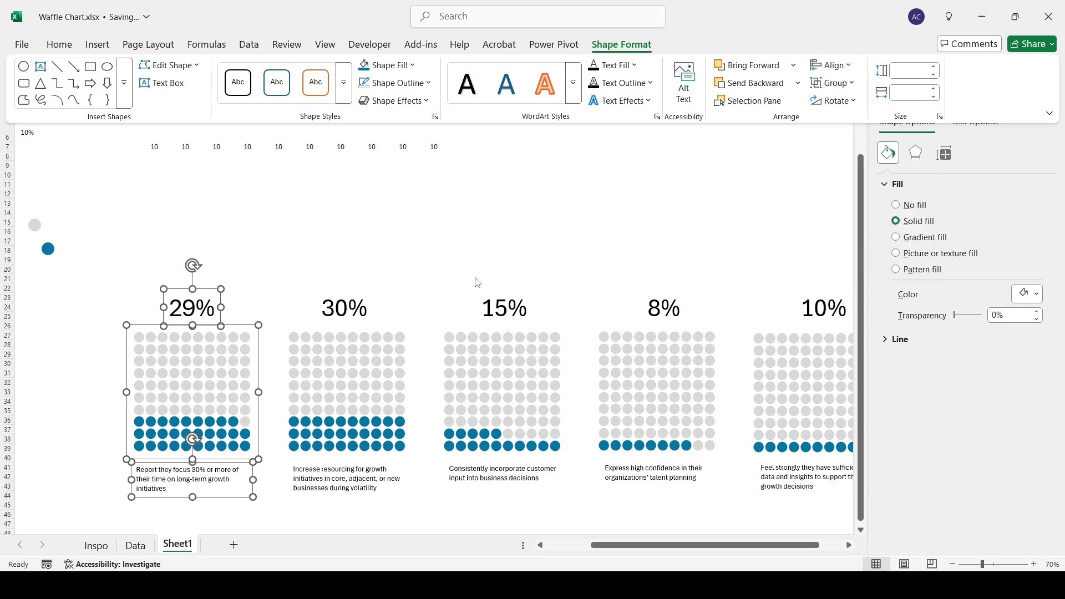
# Step: Center-align the 30% label, the second waffle chart and its growth-action text box with each other
pyautogui.click(364, 307)
pyautogui.keyDown('shift'); pyautogui.click(392, 375); pyautogui.keyUp('shift')
pyautogui.keyDown('shift'); pyautogui.click(369, 471); pyautogui.keyUp('shift')
pyautogui.click(621, 44)
pyautogui.click(830, 66)
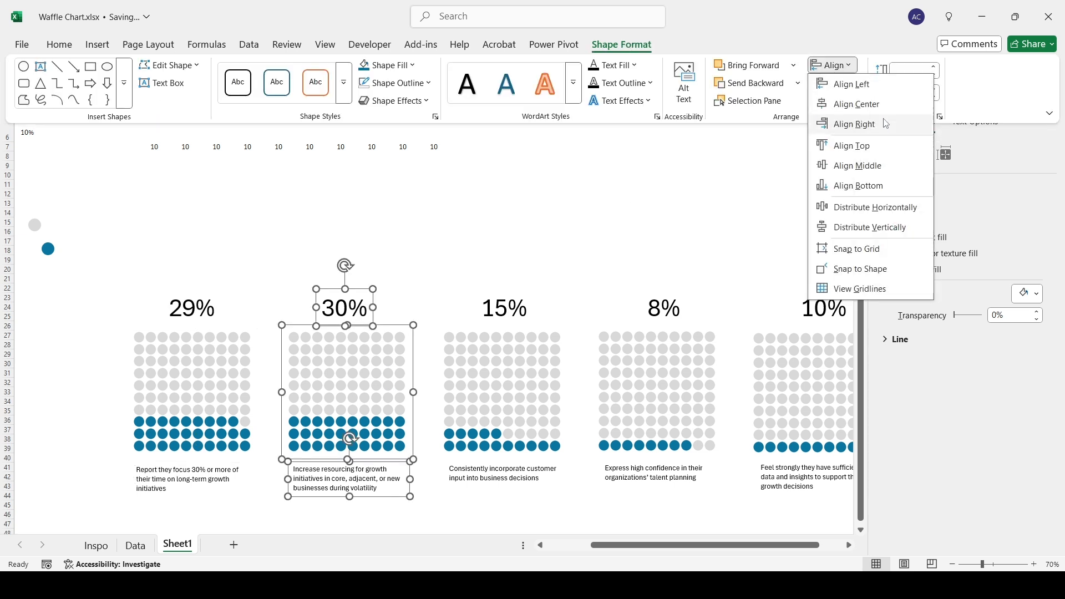
pyautogui.click(857, 106)
# Step: Center-align the 15% label, the third waffle chart and its growth-action text box with each other
pyautogui.click(504, 309)
pyautogui.keyDown('shift'); pyautogui.click(502, 389); pyautogui.keyUp('shift')
pyautogui.keyDown('shift'); pyautogui.click(527, 488); pyautogui.keyUp('shift')
pyautogui.click(621, 44)
pyautogui.click(831, 66)
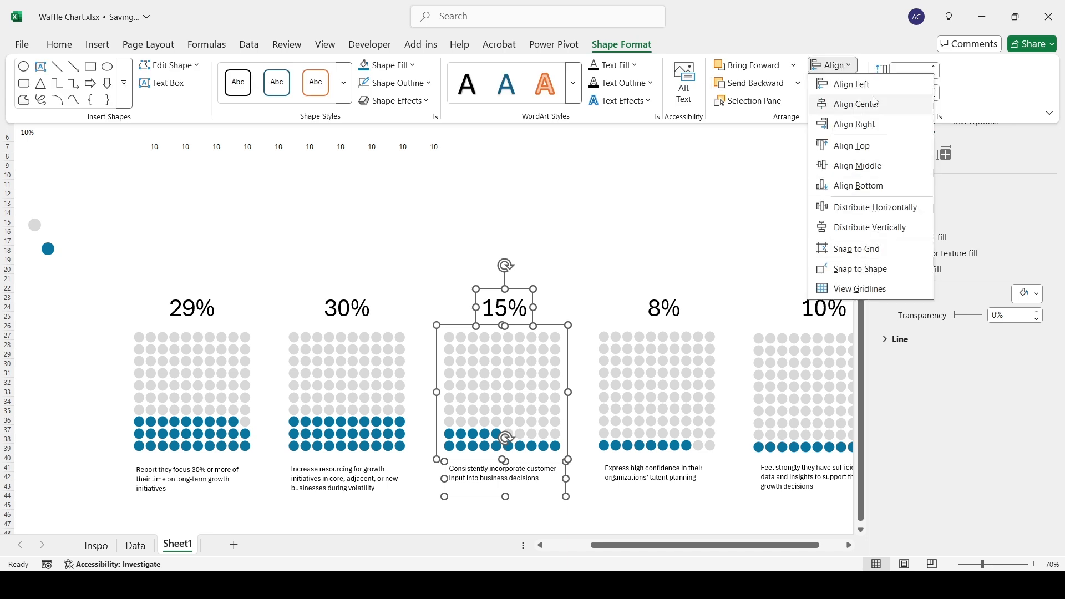
pyautogui.click(857, 105)
# Step: Center-align the 8% label, the fourth waffle chart and its growth-action text box with each other
pyautogui.click(667, 310)
pyautogui.keyDown('shift'); pyautogui.click(657, 388); pyautogui.keyUp('shift')
pyautogui.keyDown('shift'); pyautogui.click(652, 474); pyautogui.keyUp('shift')
pyautogui.click(622, 44)
pyautogui.click(831, 66)
pyautogui.click(857, 106)
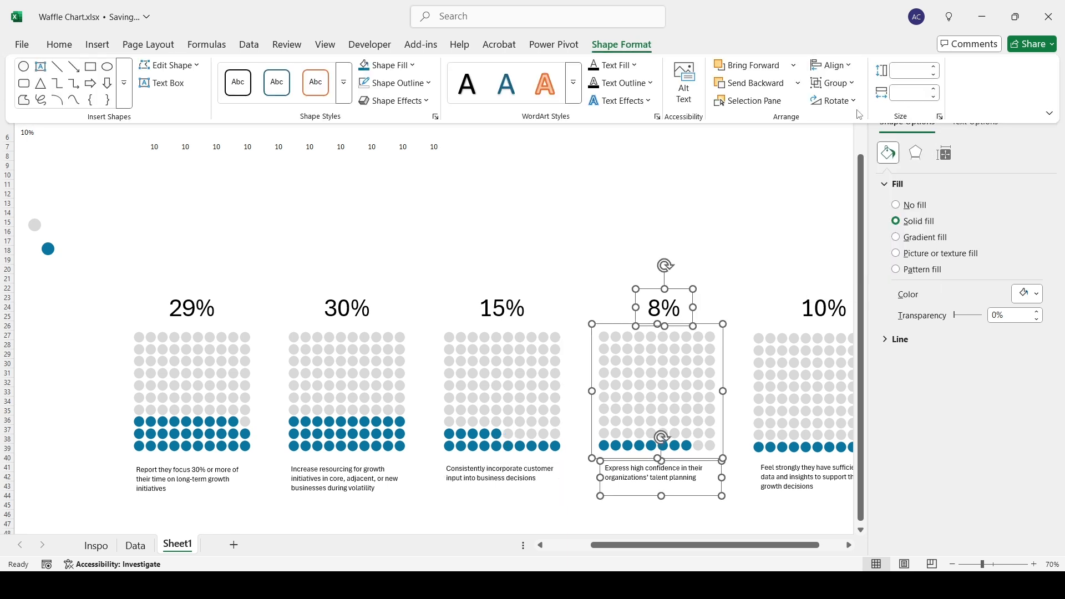
# Step: Center-align the 10% label, the fifth waffle chart and its growth-action text box with each other
pyautogui.click(794, 326)
pyautogui.keyDown('shift'); pyautogui.click(799, 389); pyautogui.keyUp('shift')
pyautogui.keyDown('shift'); pyautogui.click(793, 477); pyautogui.keyUp('shift')
pyautogui.click(621, 44)
pyautogui.click(831, 66)
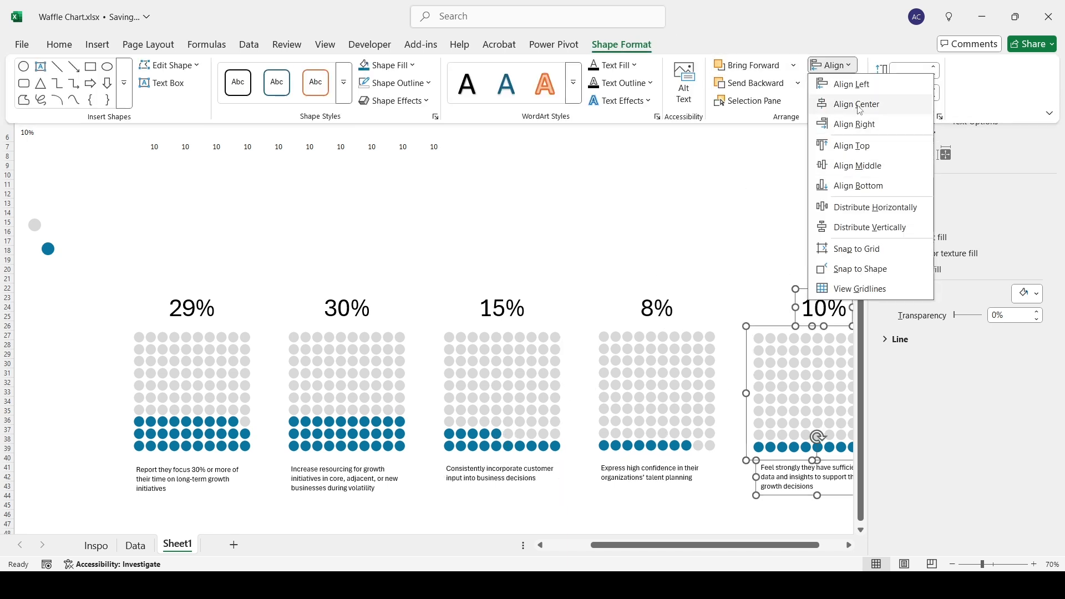
pyautogui.click(857, 105)
pyautogui.click(644, 250)
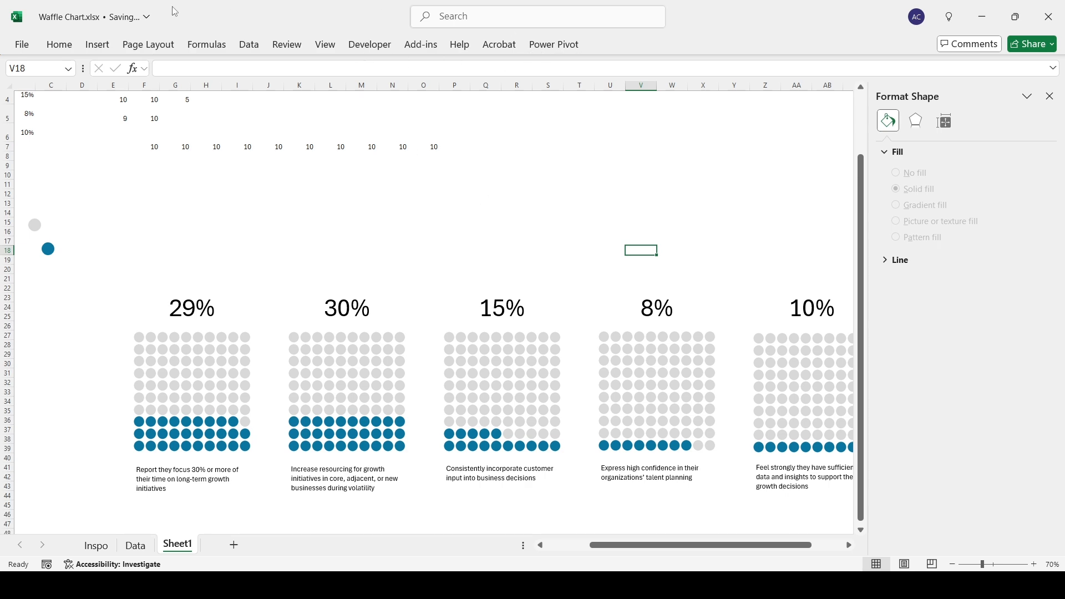
# Step: Draw a vertical divider line about 11 cm long between the first and second charts and give it a light gray outline
pyautogui.click(97, 44)
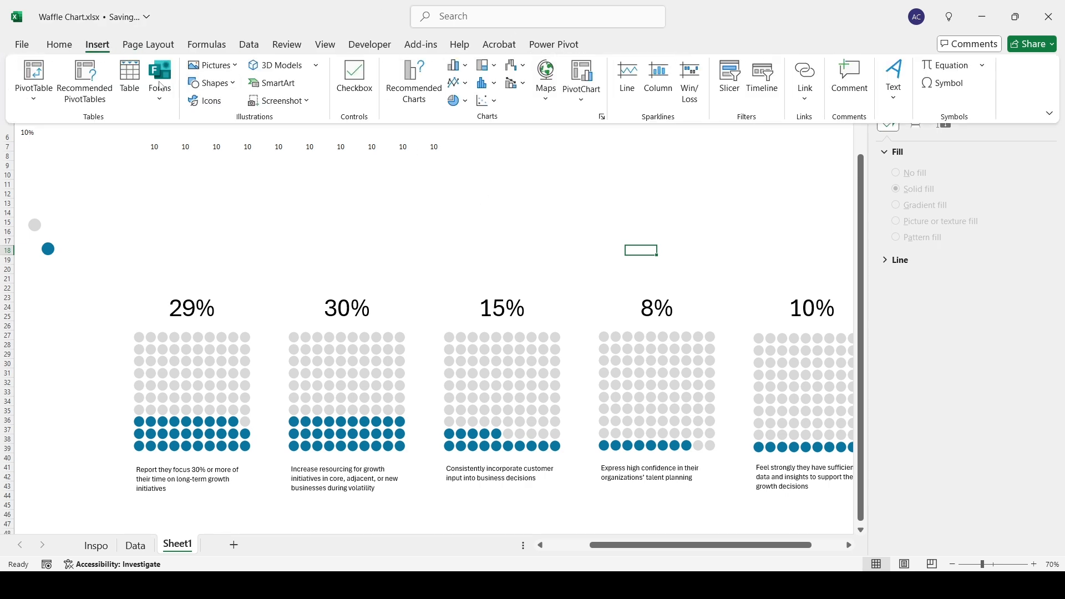
pyautogui.click(219, 84)
pyautogui.click(236, 124)
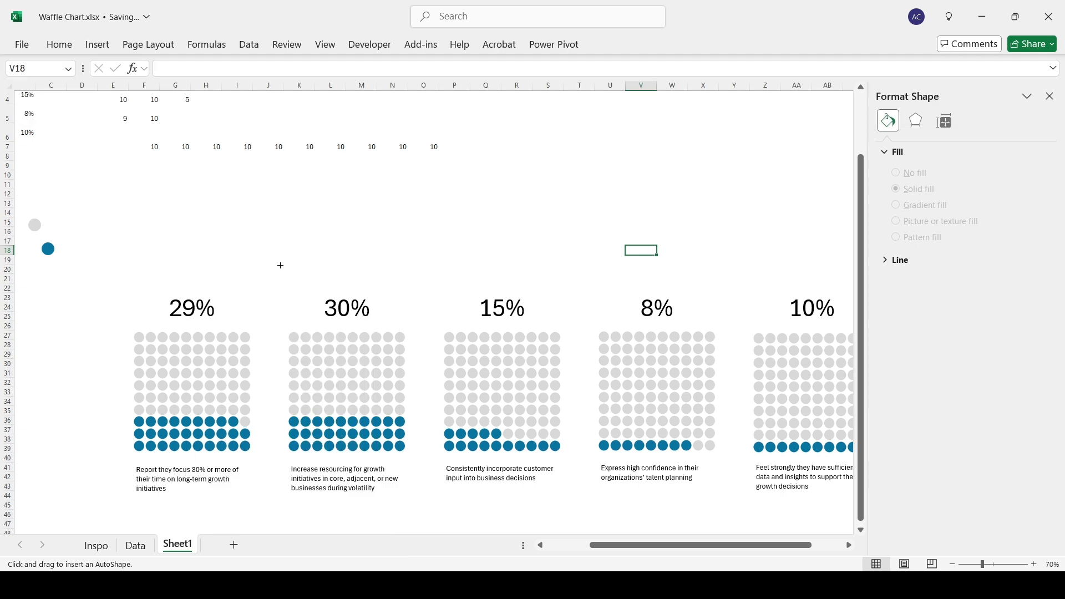
pyautogui.moveTo(268, 295); pyautogui.dragTo(258, 496)
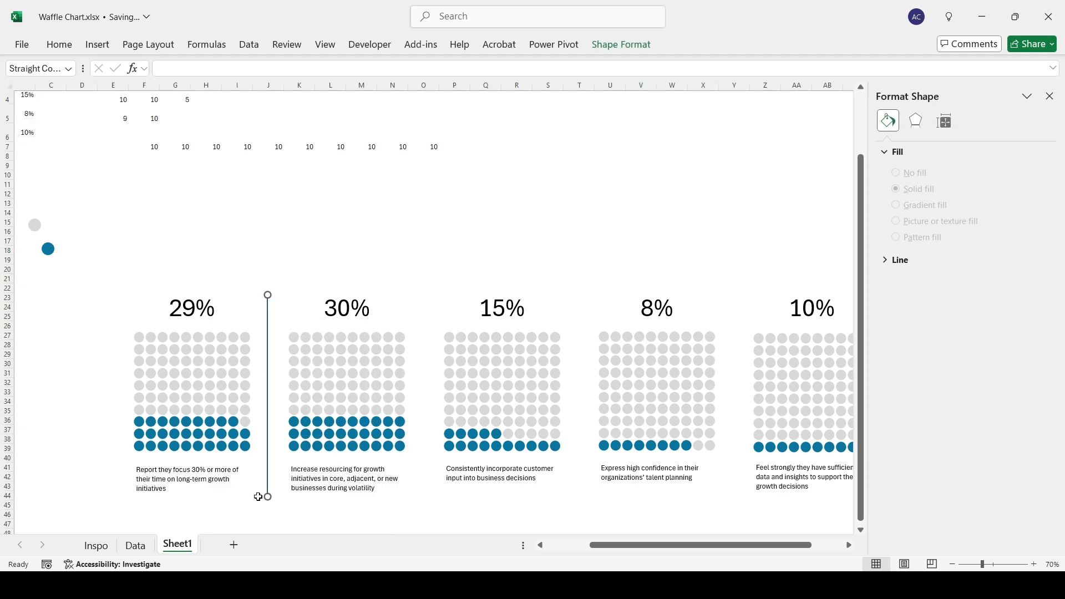
pyautogui.click(622, 44)
pyautogui.click(428, 86)
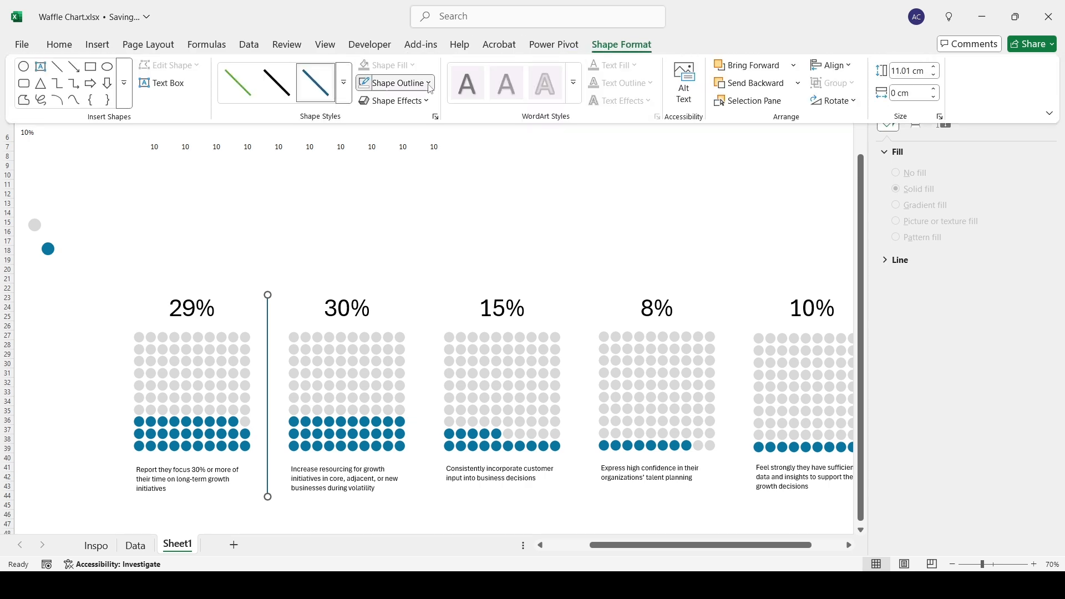
pyautogui.click(367, 214)
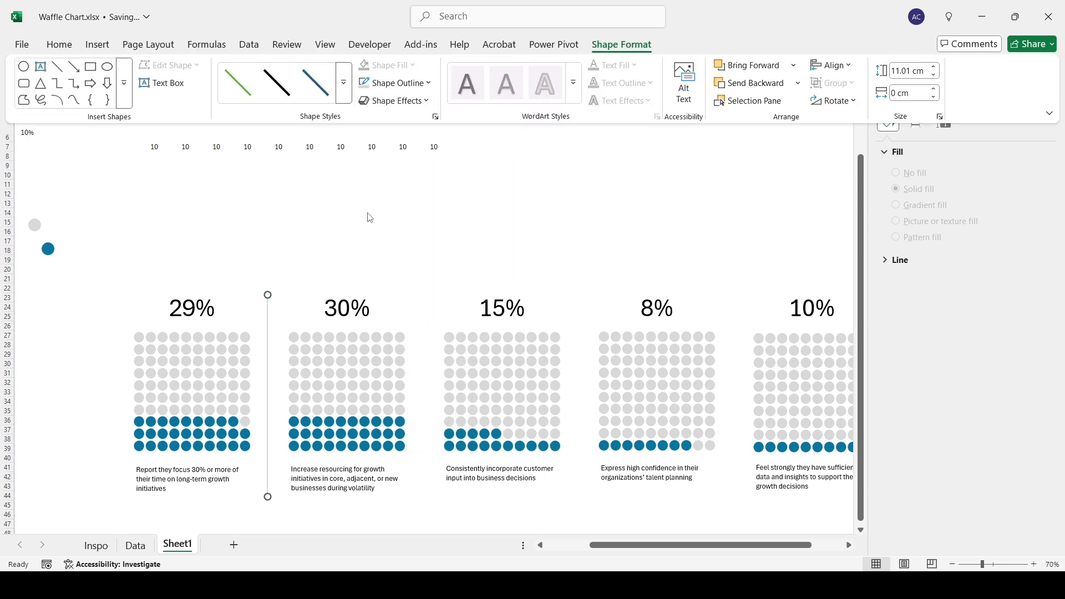
# Step: Duplicate the divider line three times, placing the copies in the gaps between the second, third, fourth and fifth charts
pyautogui.hotkey('ctrl', 'd')
pyautogui.click(275, 412)
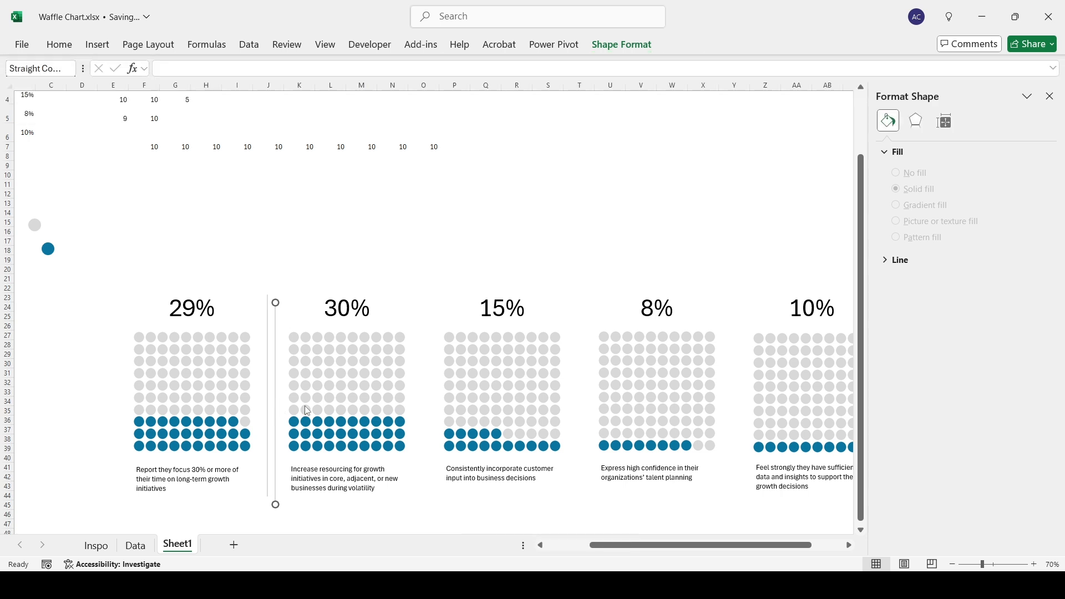
pyautogui.moveTo(277, 409); pyautogui.dragTo(424, 395)
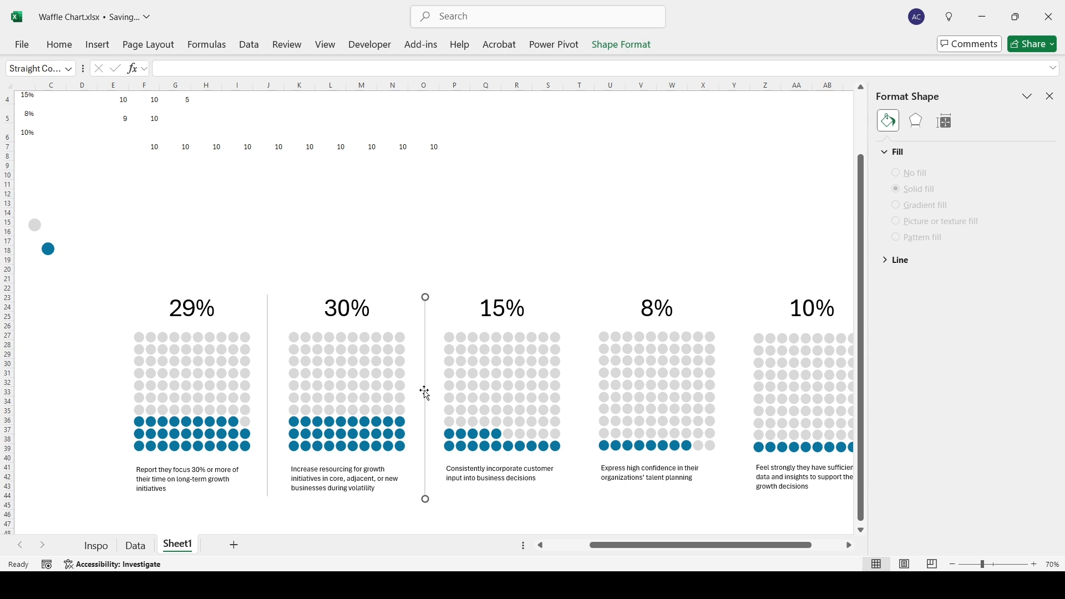
pyautogui.hotkey('ctrl', 'd')
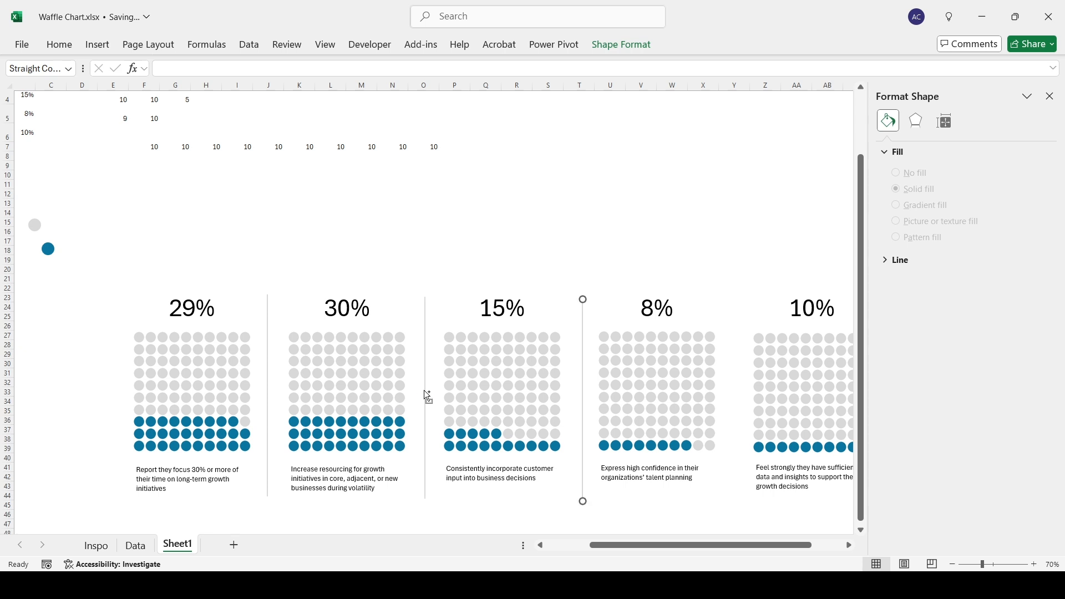
pyautogui.hotkey('ctrl', 'd')
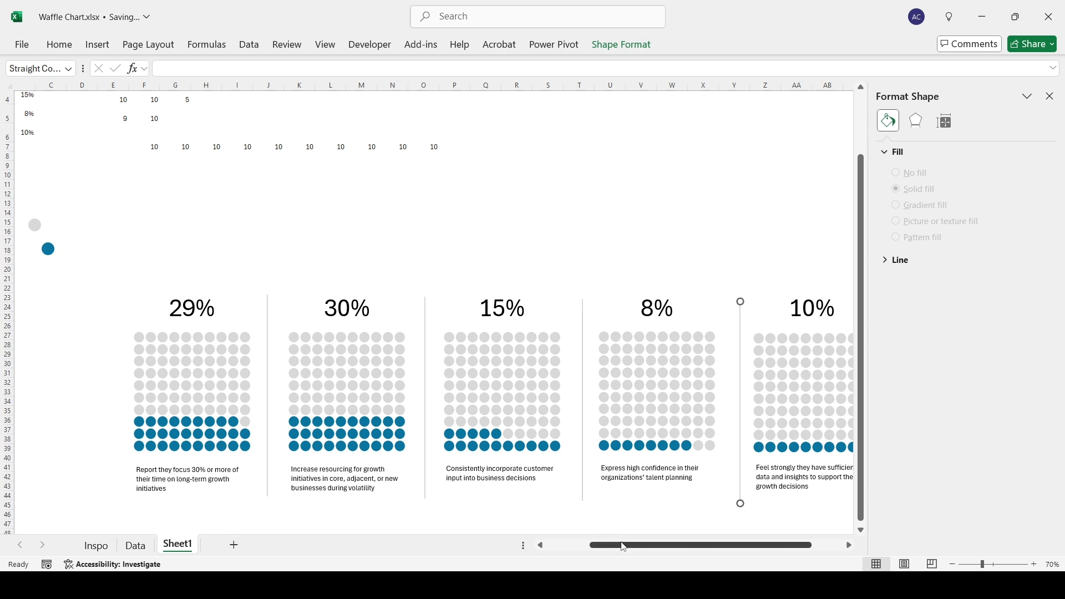
# Step: Align the tops of all four divider lines and distribute them horizontally
pyautogui.moveTo(624, 546)
pyautogui.mouseDown()
pyautogui.moveTo(608, 547)
pyautogui.moveTo(672, 544)
pyautogui.moveTo(645, 544)
pyautogui.mouseUp()
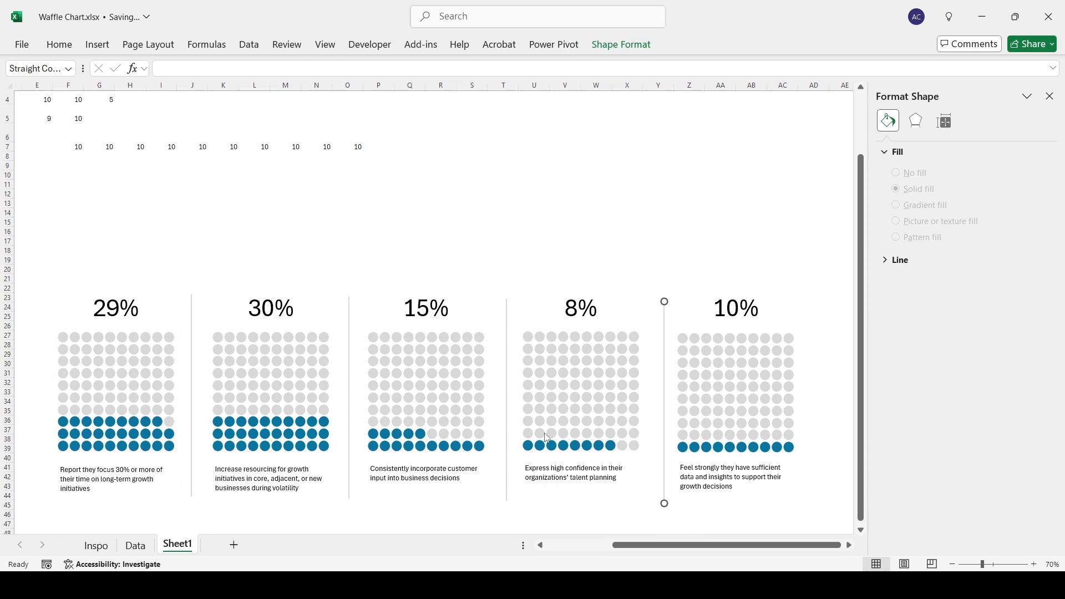
pyautogui.keyDown('shift'); pyautogui.click(507, 406); pyautogui.keyUp('shift')
pyautogui.keyDown('shift'); pyautogui.click(350, 374); pyautogui.keyUp('shift')
pyautogui.click(622, 45)
pyautogui.click(833, 65)
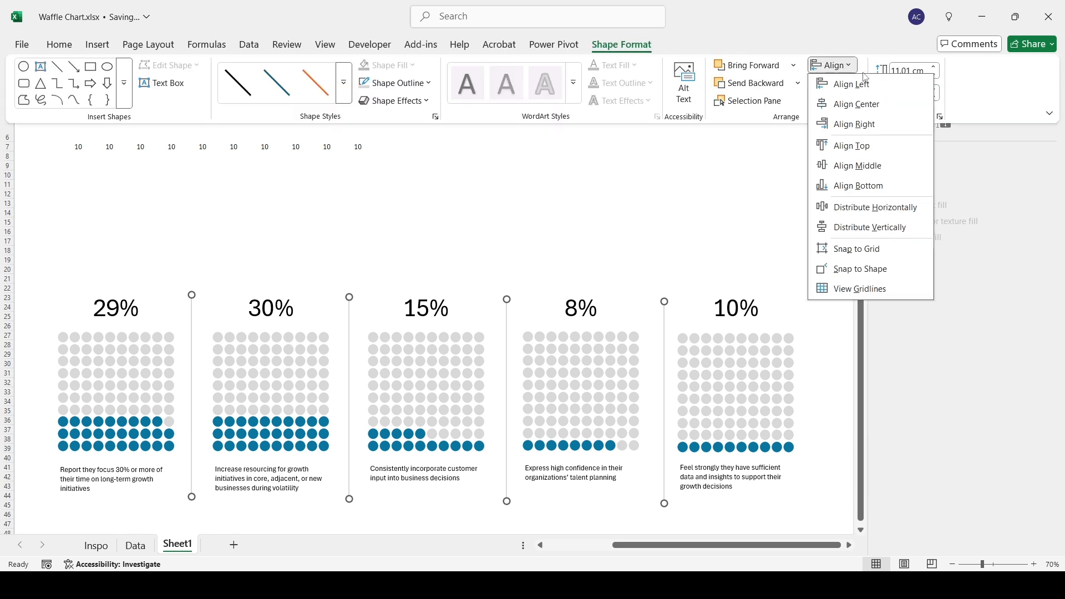
pyautogui.click(838, 145)
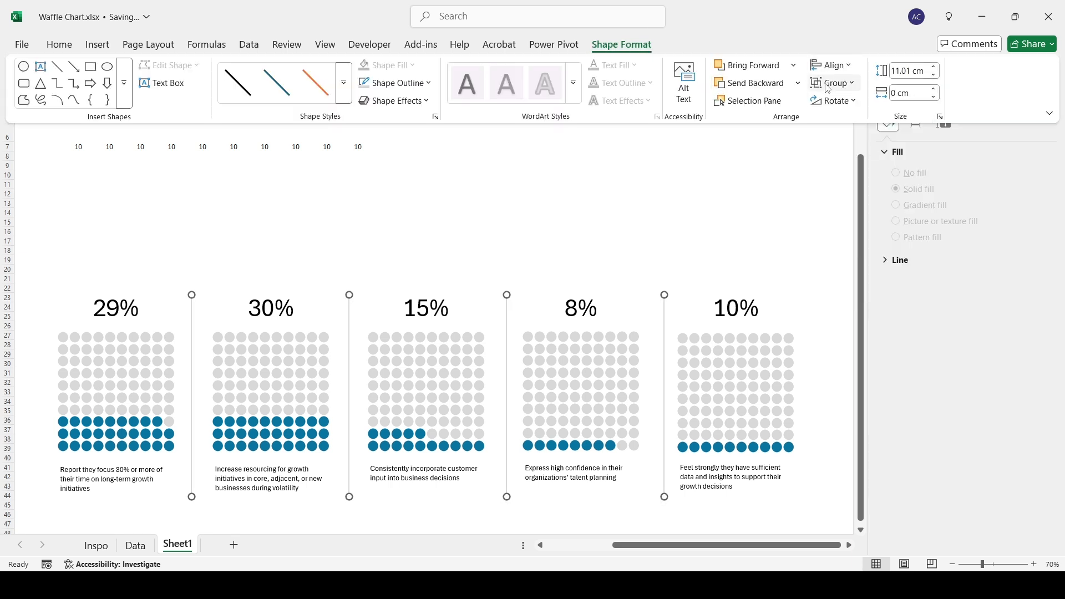
pyautogui.click(833, 65)
pyautogui.click(875, 208)
pyautogui.click(584, 240)
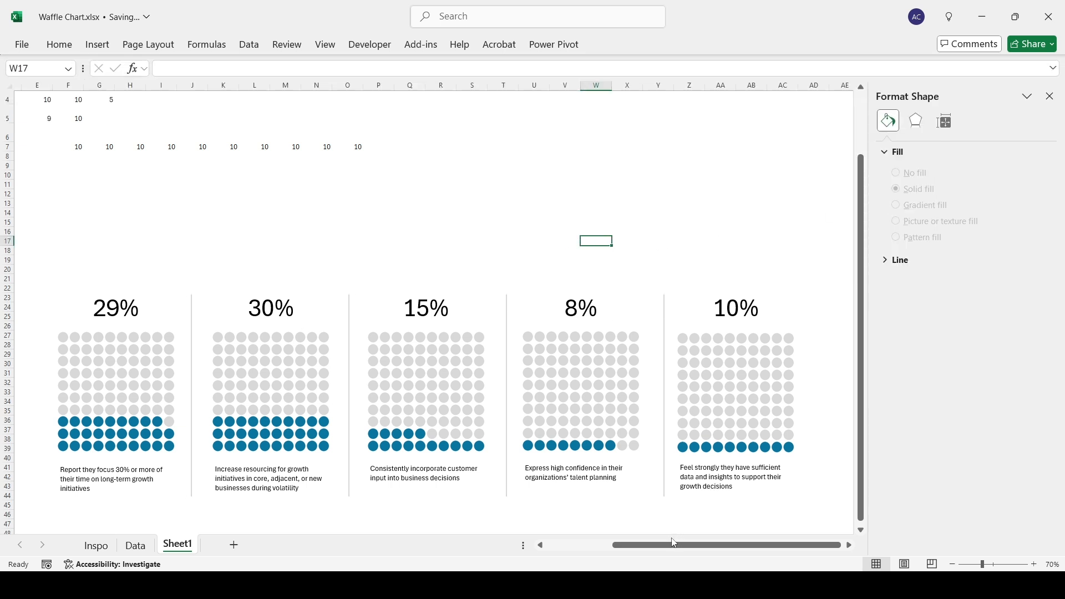
# Step: Copy the title text box "Most leaders do not take the necessary actions to drive growth." from the Data sheet to above the charts on Sheet1
pyautogui.click(145, 548)
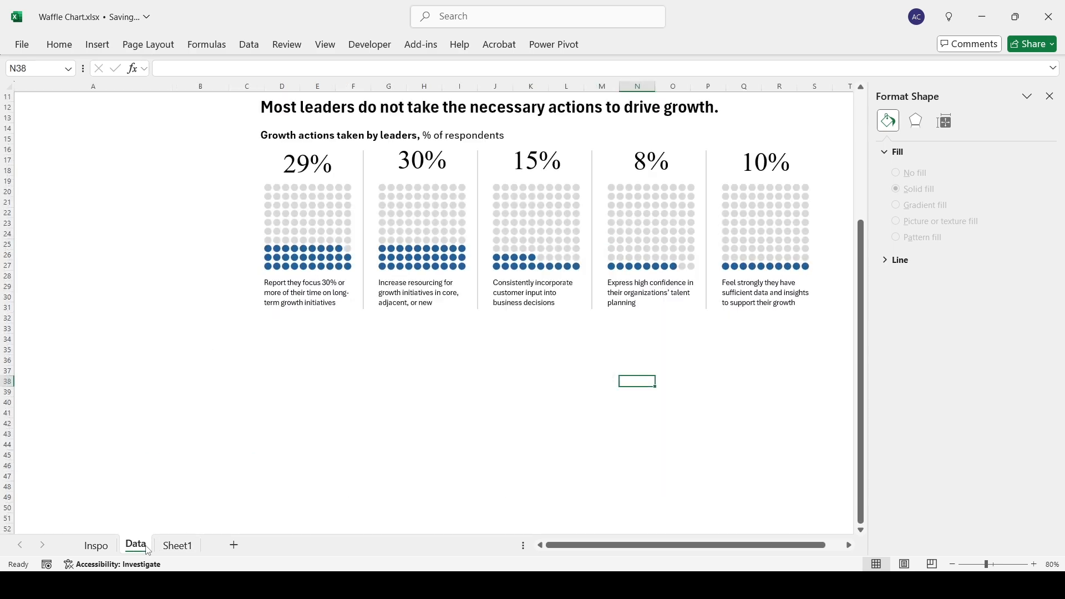
pyautogui.click(432, 108)
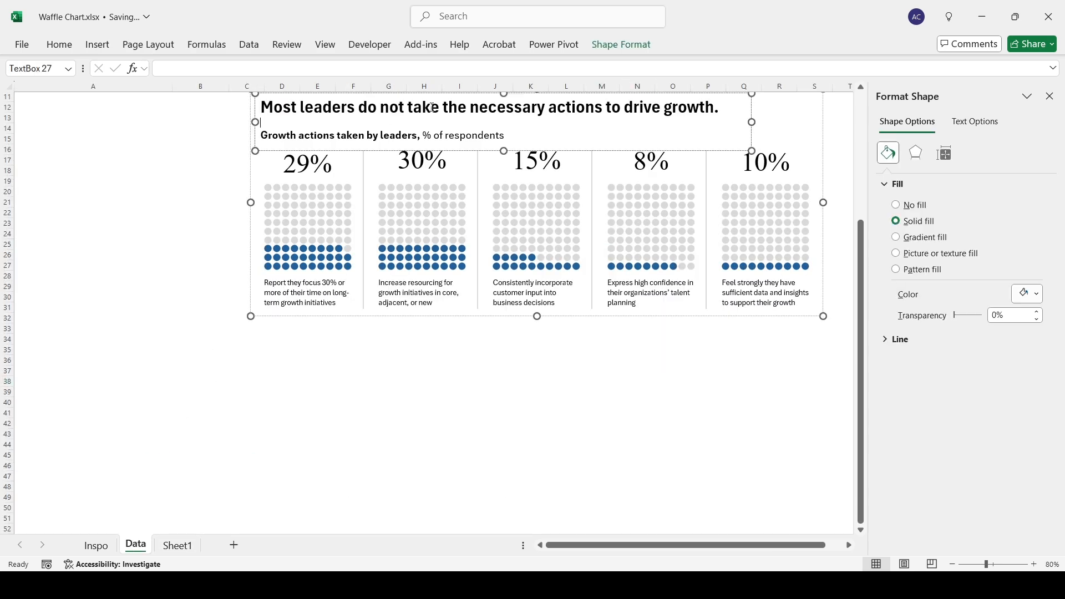
pyautogui.hotkey('ctrl', 'pagedown')
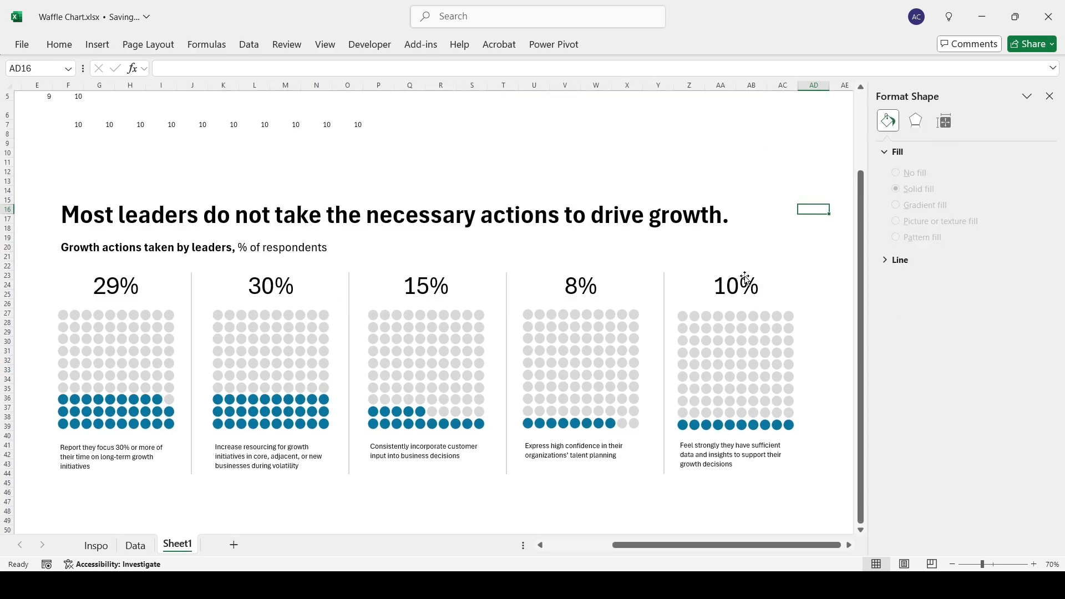
# Step: Group the title, percentages, waffle charts, labels and divider lines into one object, leaving out Flowchart: Connector 25 and Flowchart: Connector 26
pyautogui.click(350, 214)
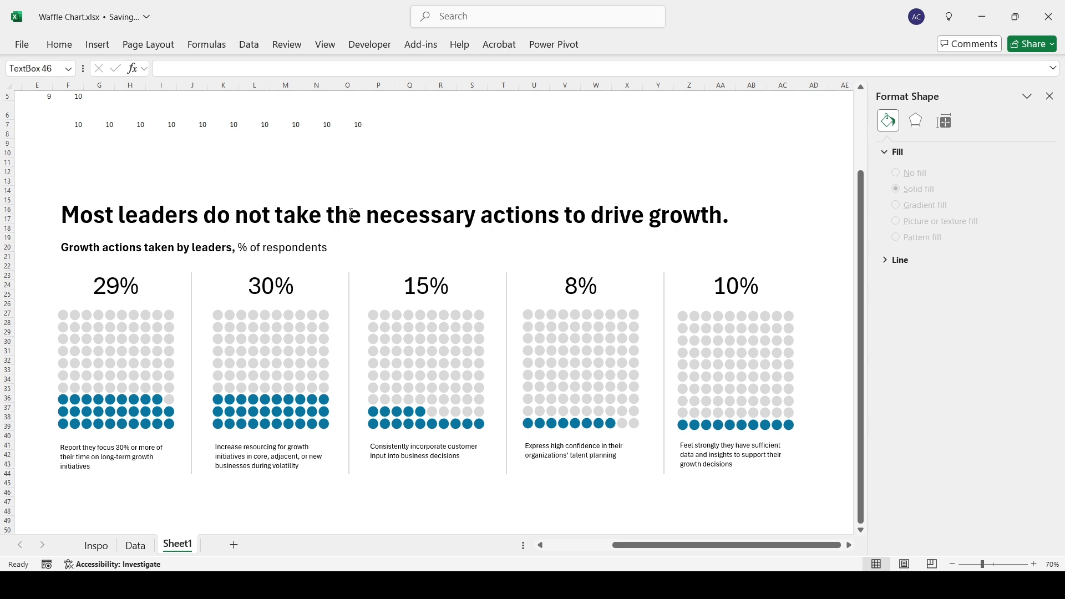
pyautogui.click(458, 196)
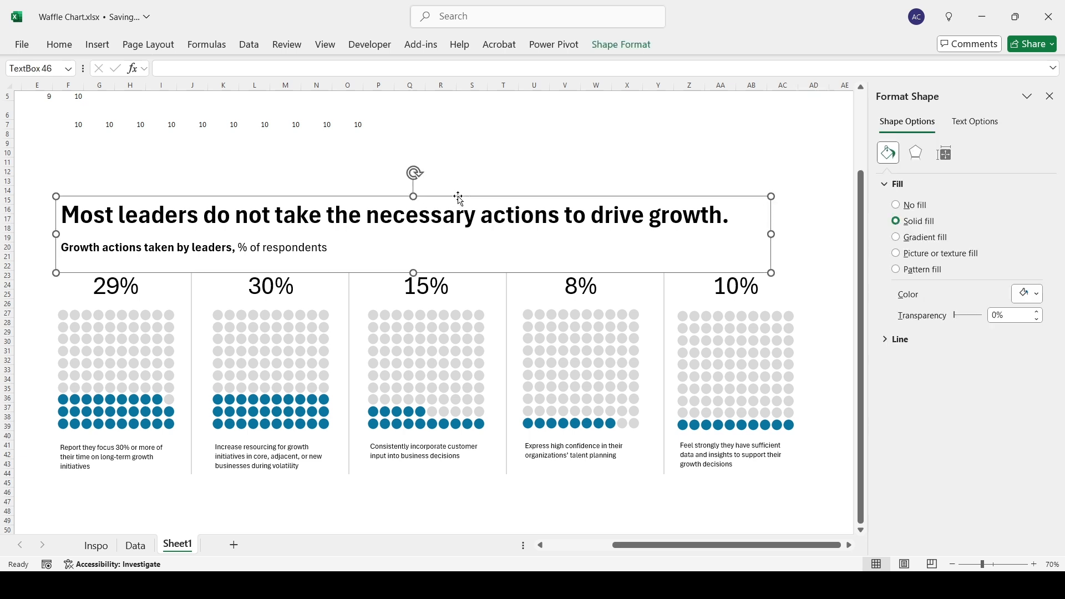
pyautogui.click(623, 46)
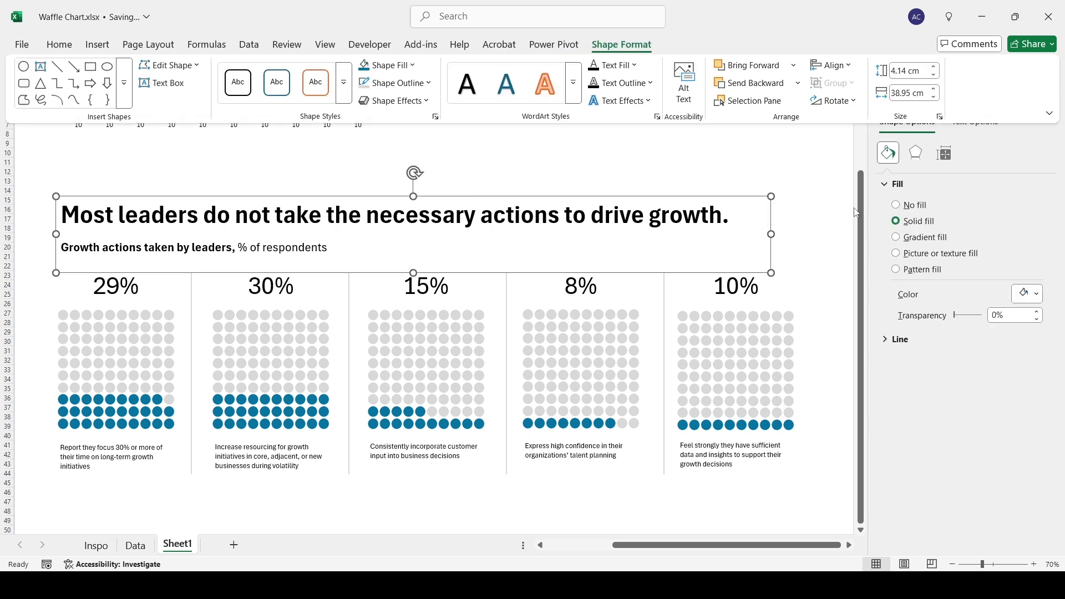
pyautogui.click(754, 101)
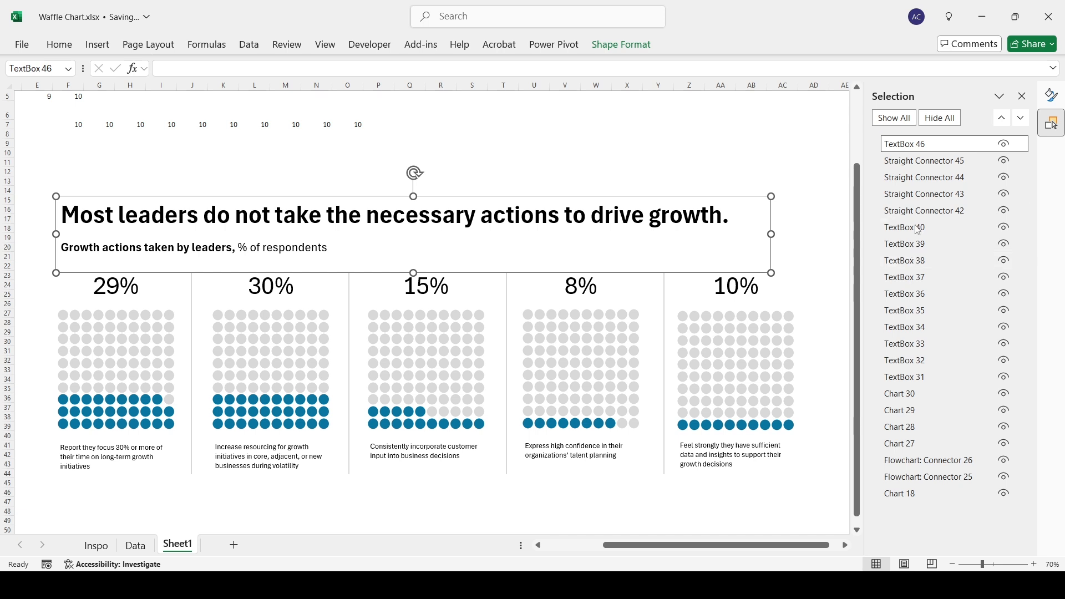
pyautogui.click(908, 179)
pyautogui.hotkey('ctrl', 'a')
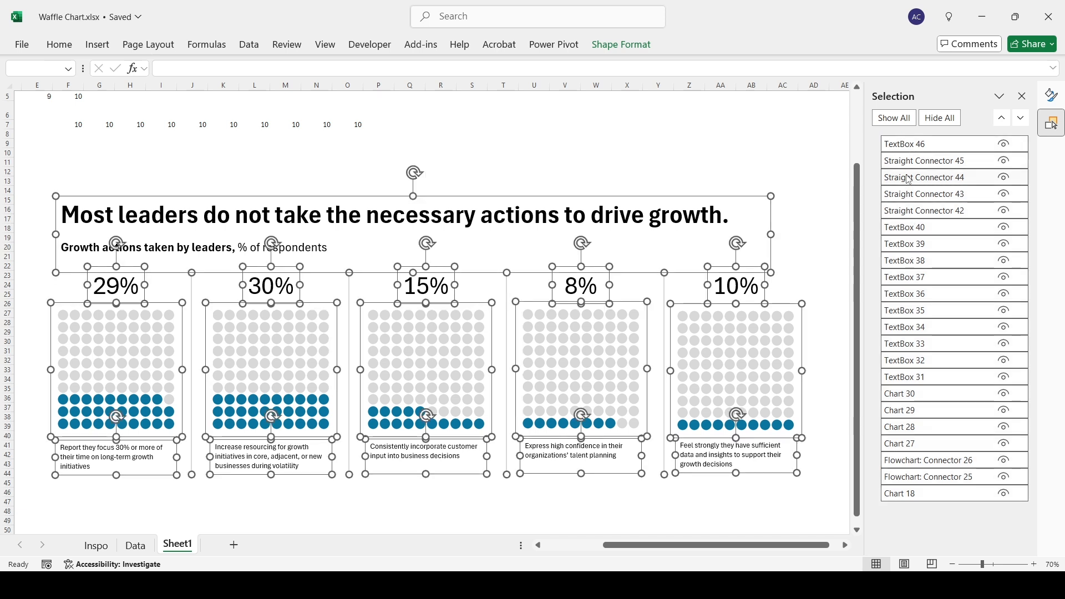
pyautogui.keyDown('ctrl'); pyautogui.click(910, 480); pyautogui.keyUp('ctrl')
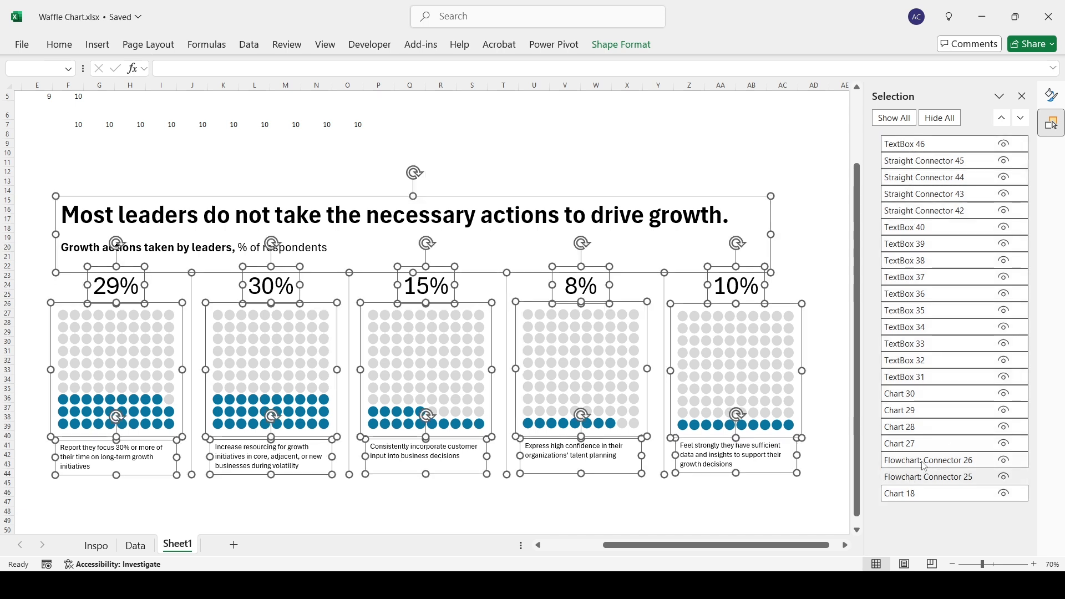
pyautogui.keyDown('ctrl'); pyautogui.click(924, 461); pyautogui.keyUp('ctrl')
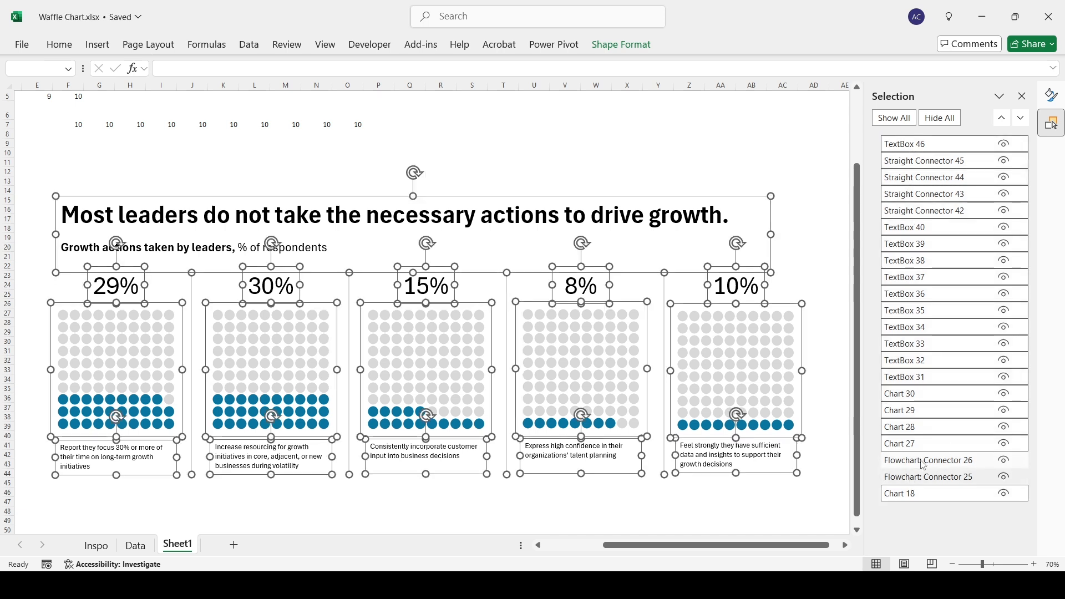
pyautogui.click(621, 44)
pyautogui.click(850, 85)
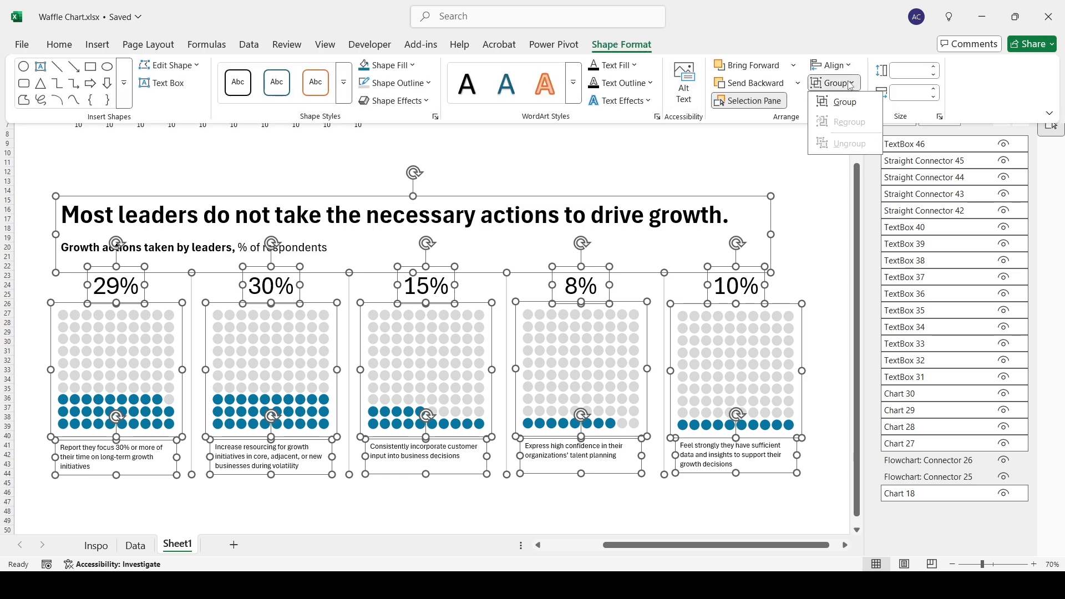
pyautogui.click(844, 103)
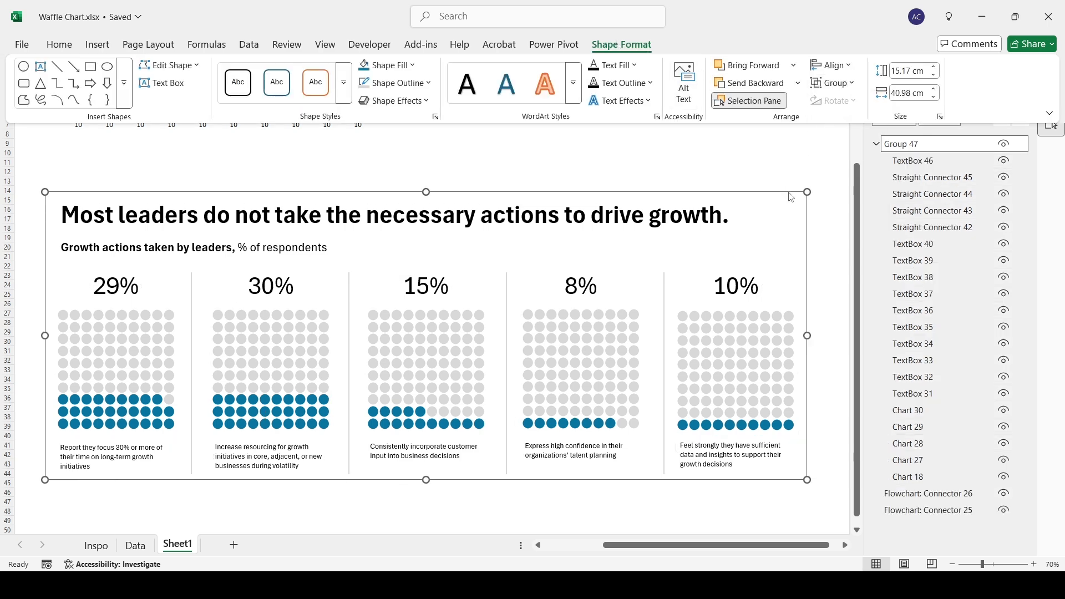
# Step: Close the object selection and shape formatting panes and move the grouped infographic slightly up and to the right on the sheet
pyautogui.click(419, 464)
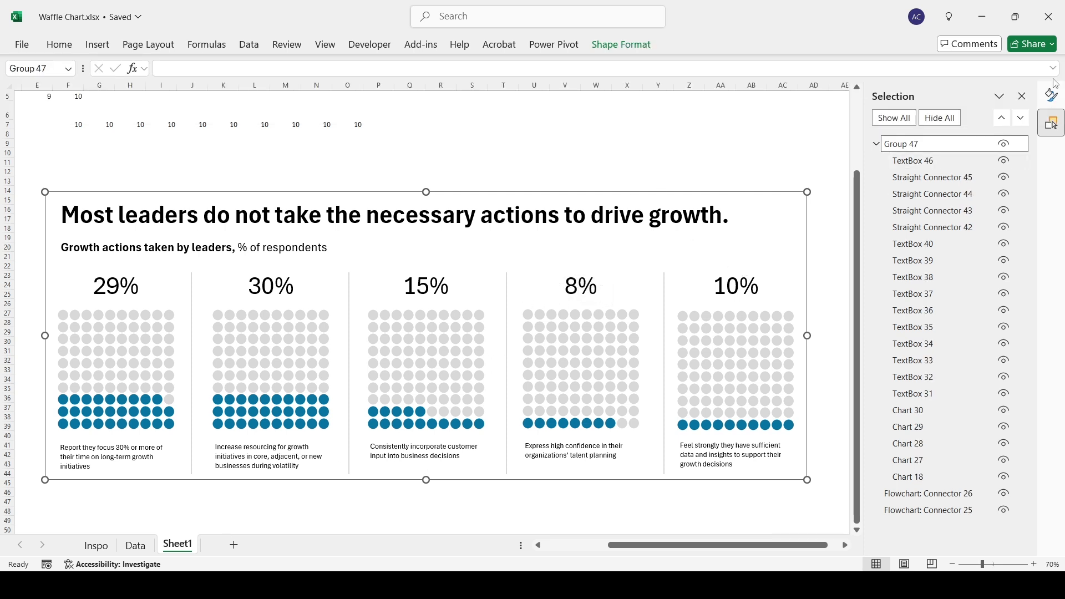
pyautogui.click(1022, 96)
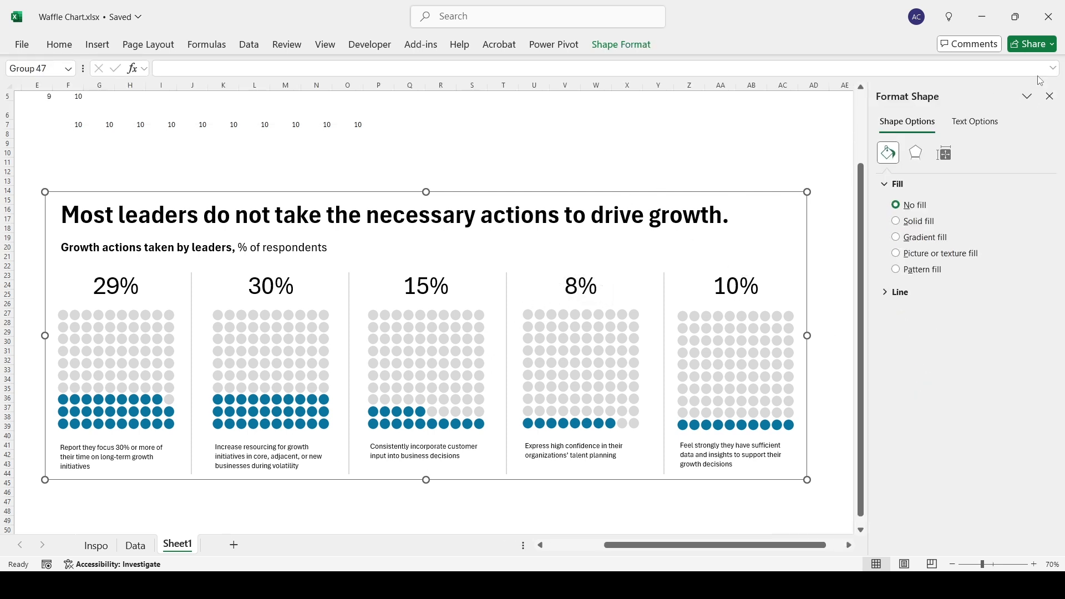
pyautogui.click(1049, 96)
pyautogui.click(843, 371)
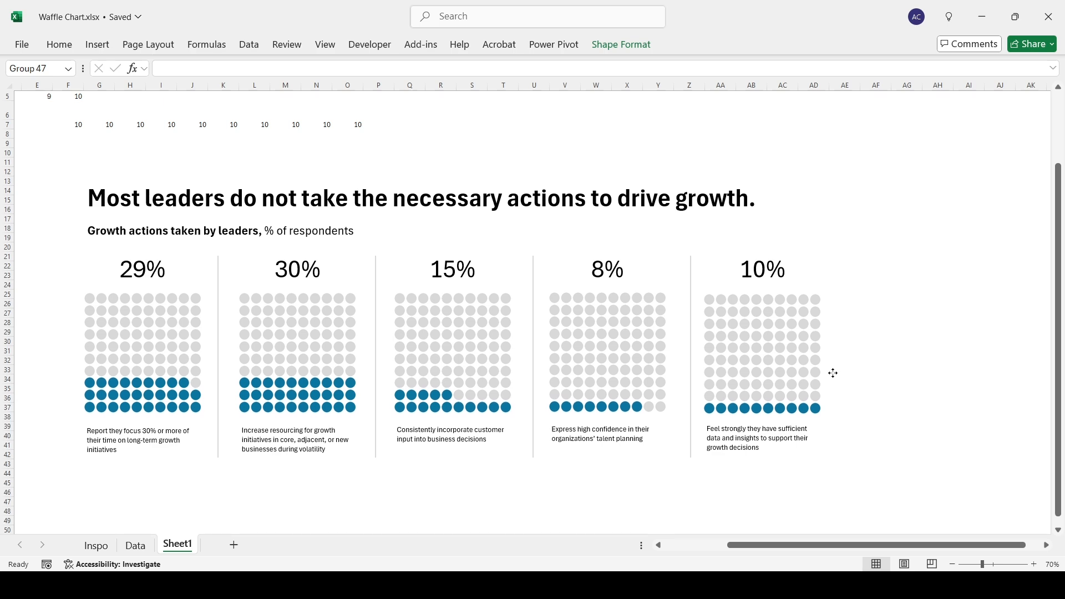
pyautogui.click(833, 372)
pyautogui.moveTo(819, 546); pyautogui.dragTo(804, 548)
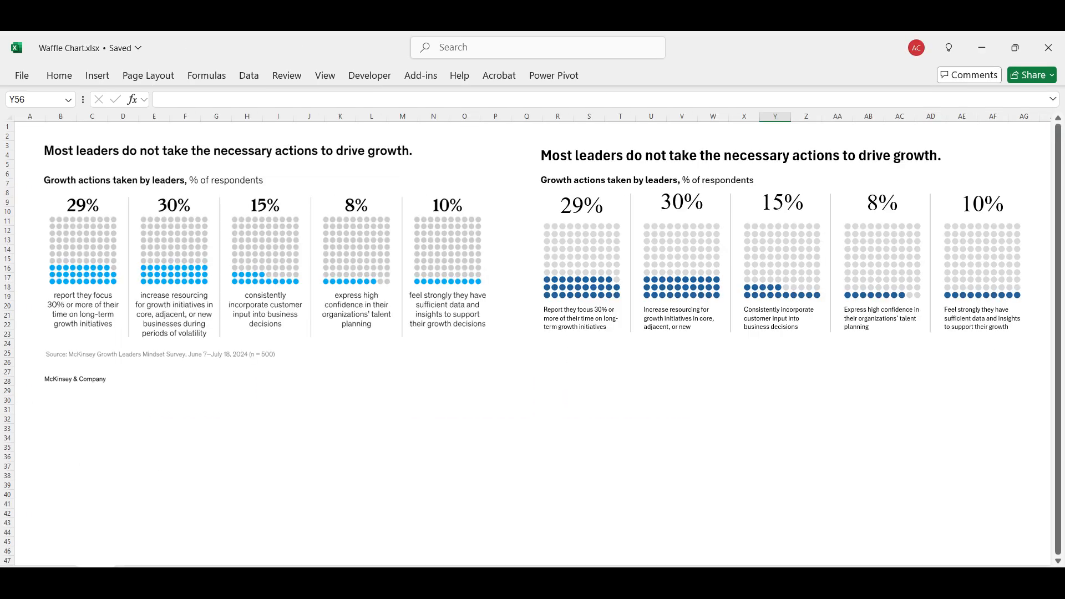